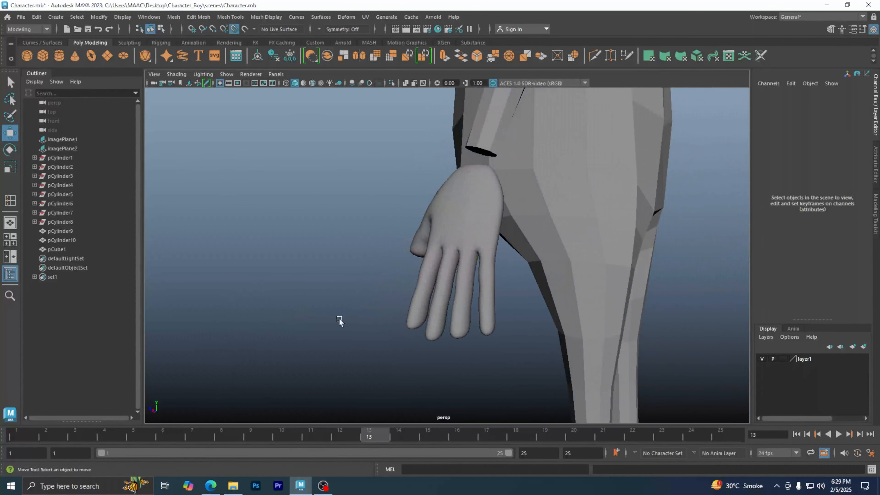
Show the hand mesh unsmoothed and select the end face of the little finger in face mode.
left_click(475, 298)
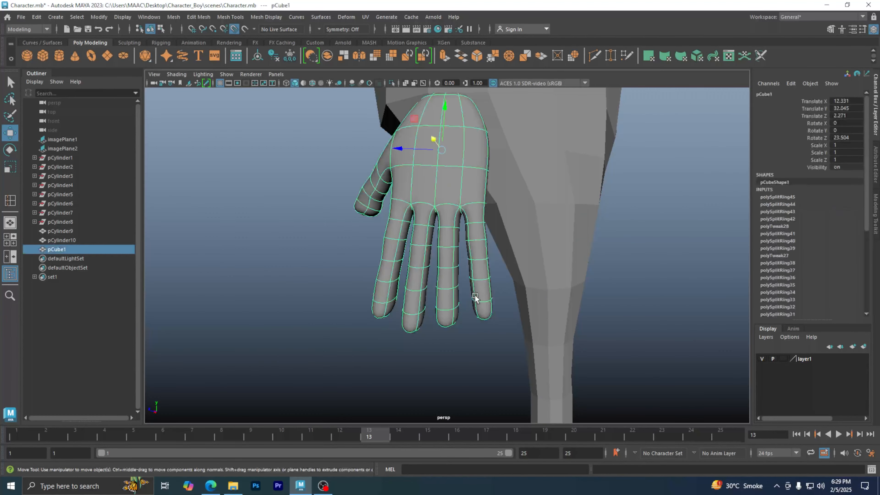
key("1")
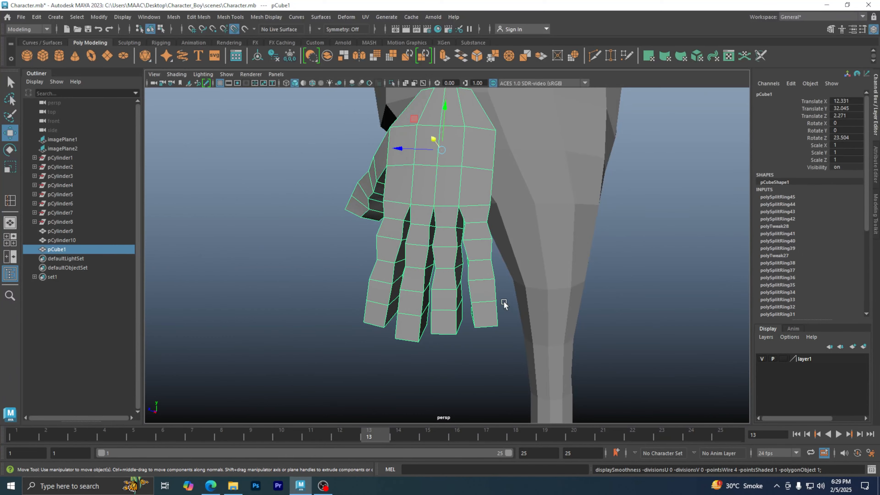
left_click_drag(504, 304, 471, 291, "alt")
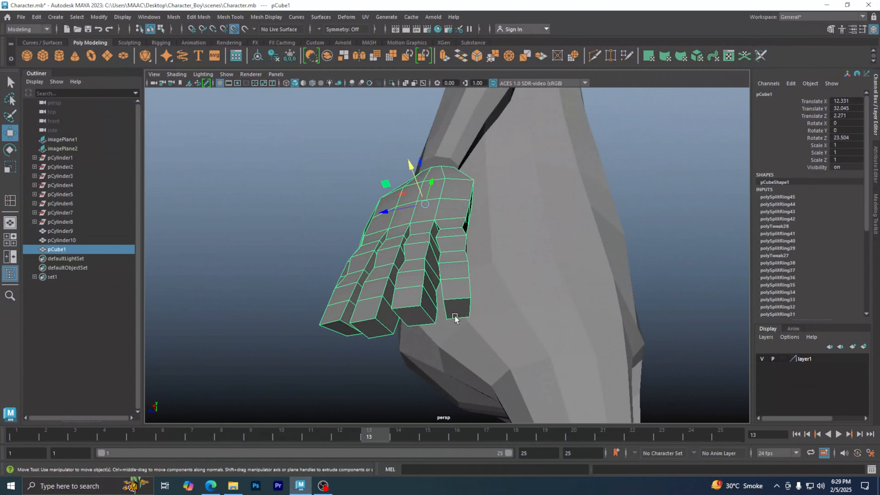
right_click_drag(456, 222, 457, 242)
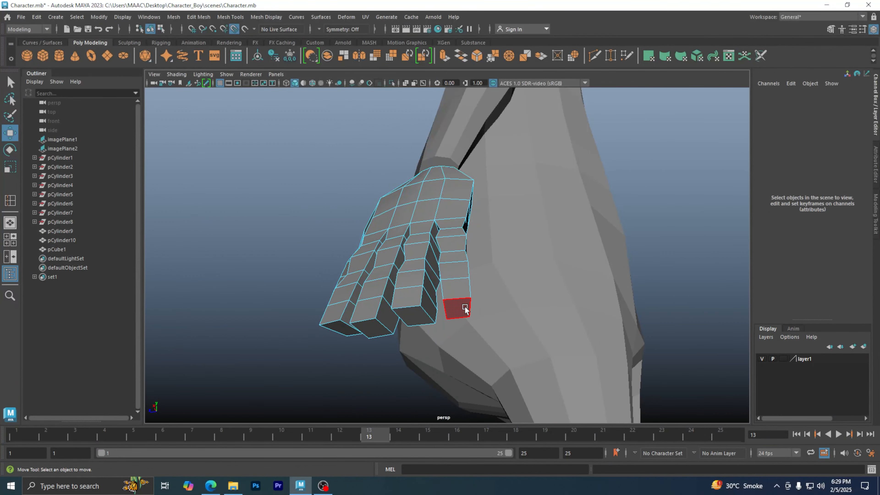
left_click(455, 305)
left_click_drag(487, 324, 457, 337, "alt")
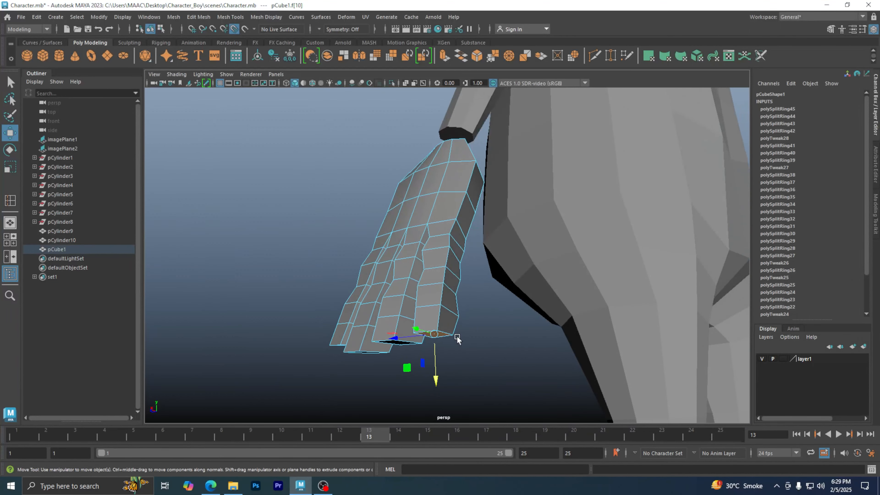
Try to grow the face selection from the little fingertip along its loop.
left_click(77, 16)
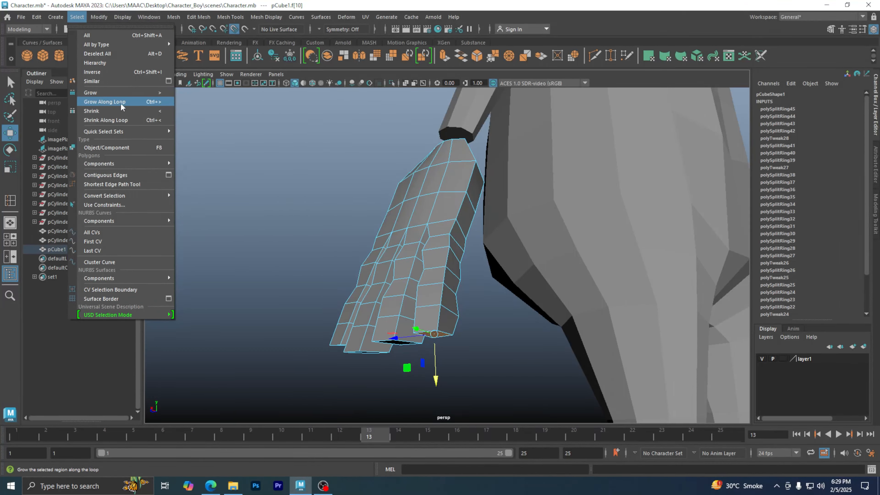
left_click(330, 5)
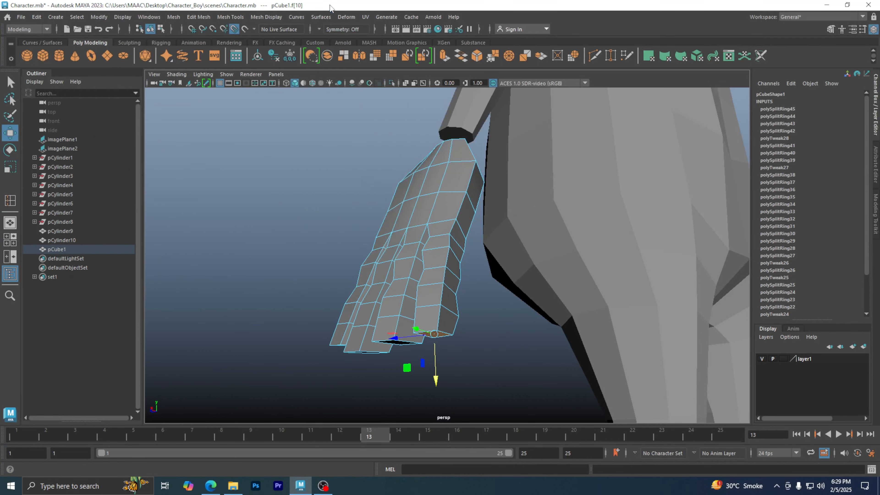
key("ctrl+period")
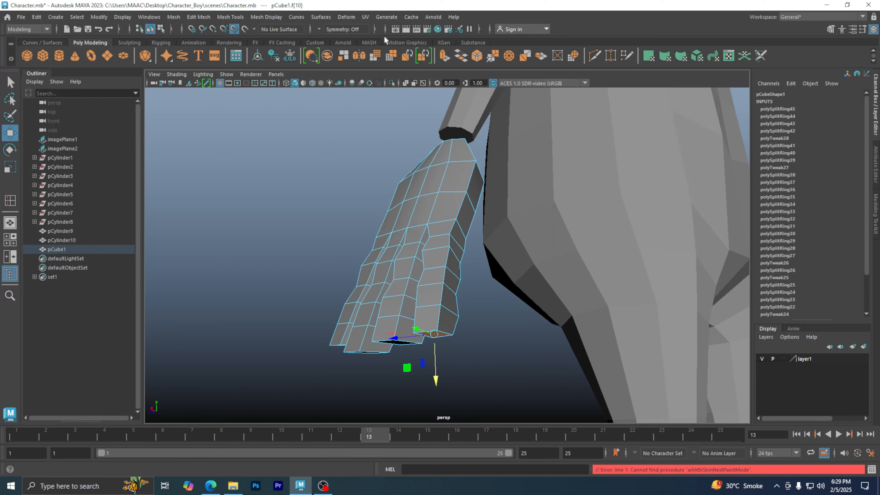
left_click(498, 344)
left_click(433, 334)
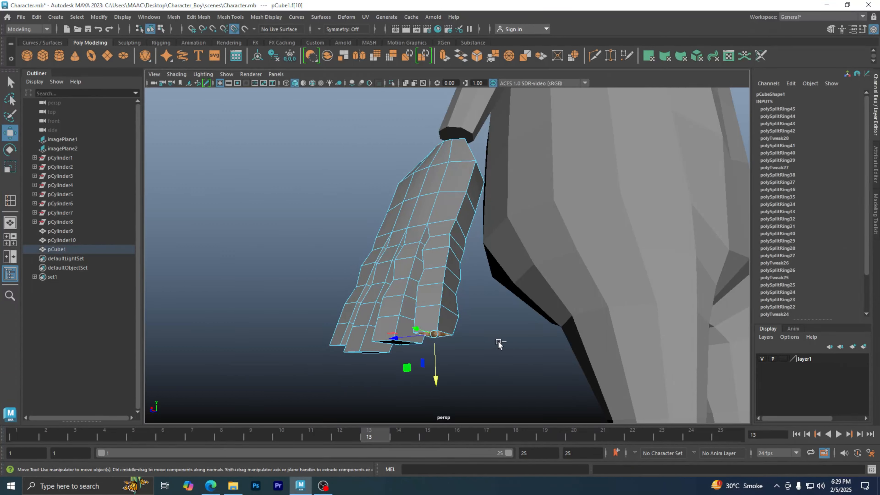
key("ctrl+period")
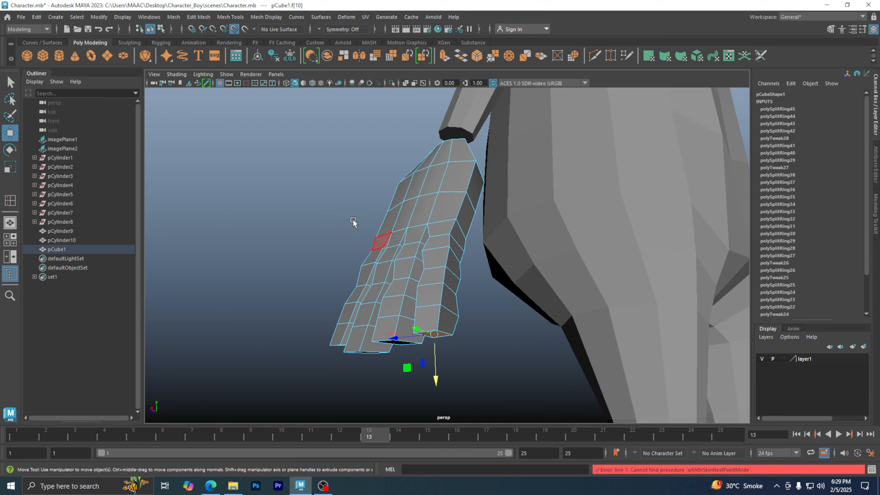
left_click(57, 17)
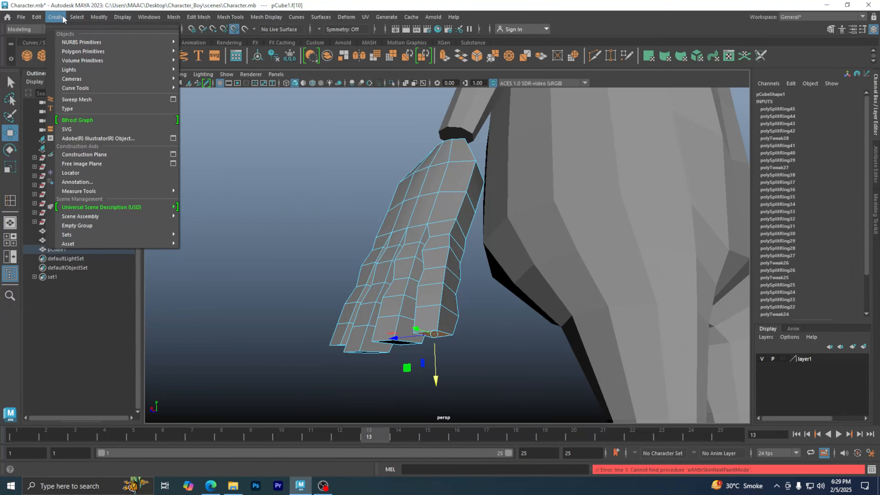
mouse_move(71, 18)
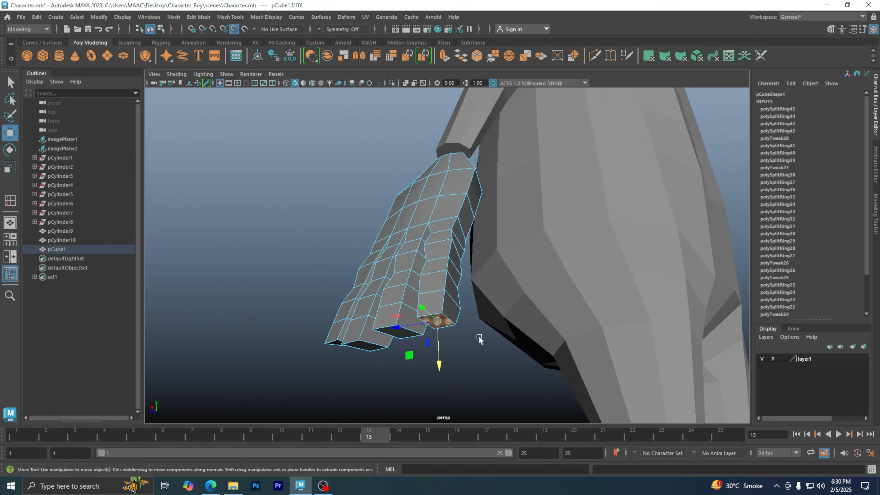
Reselect the little finger's end face and grow the selection four times to cover the whole finger.
left_click(473, 348)
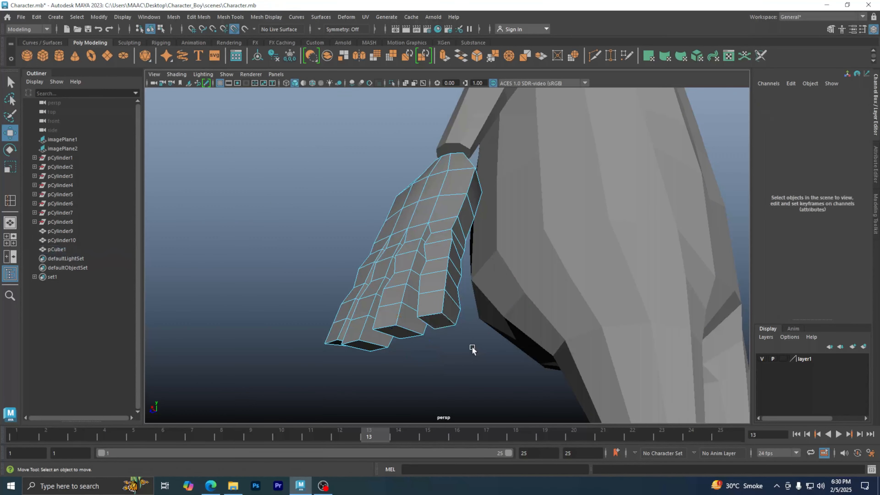
middle_click_drag(483, 342, 455, 314, "alt")
left_click(408, 291)
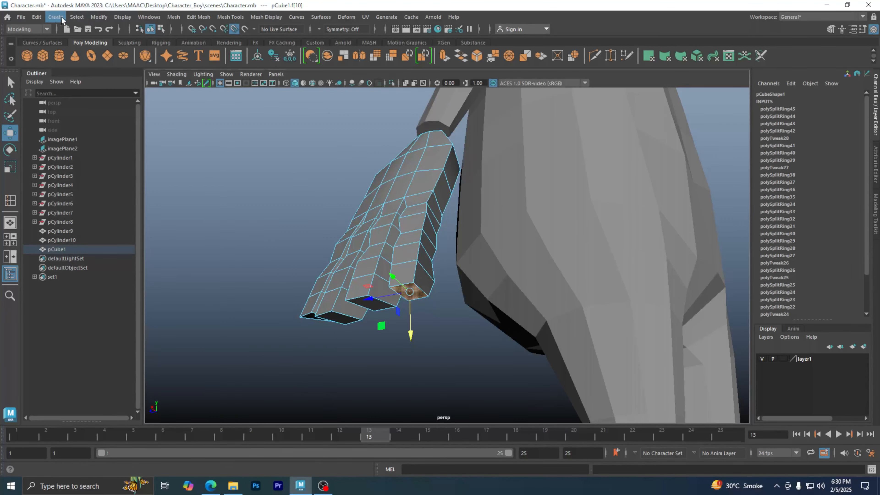
left_click(76, 16)
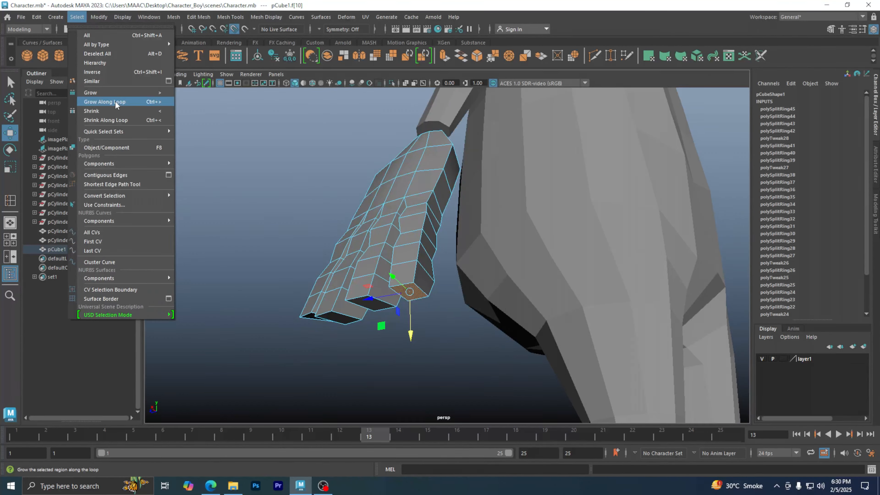
left_click(128, 92)
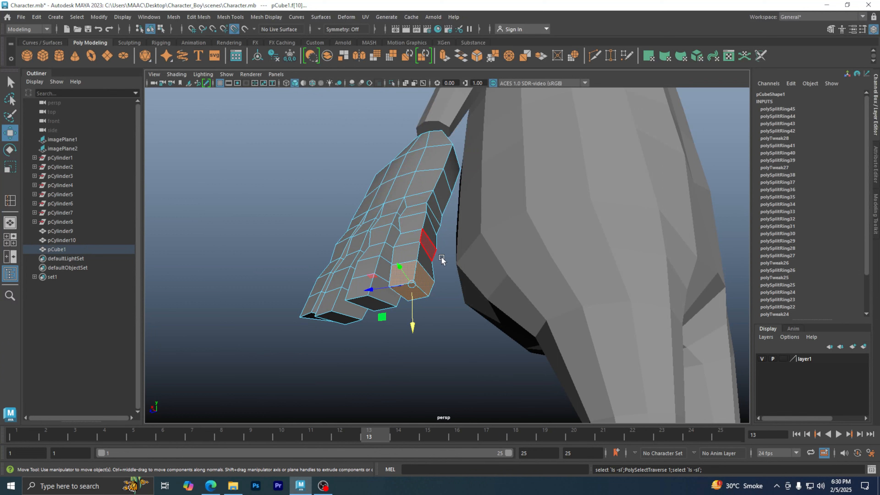
key("shift+period")
key("shift+period")
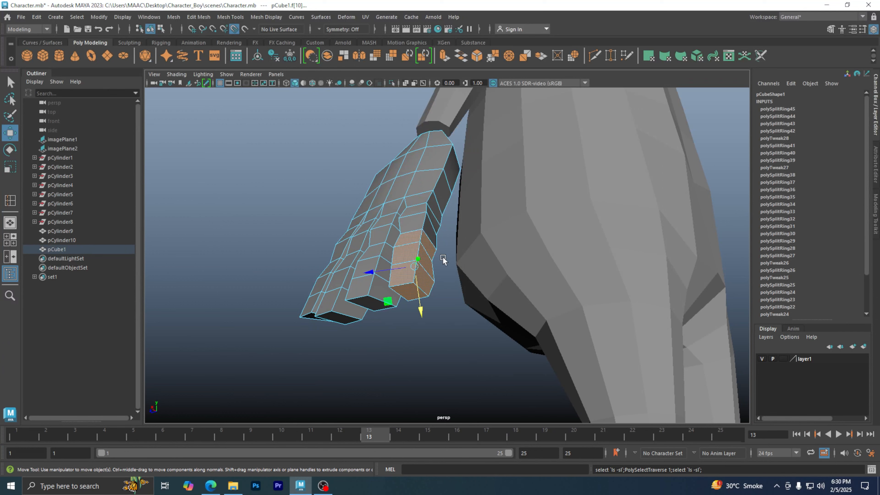
key("shift+period")
left_click_drag(433, 250, 437, 274, "alt")
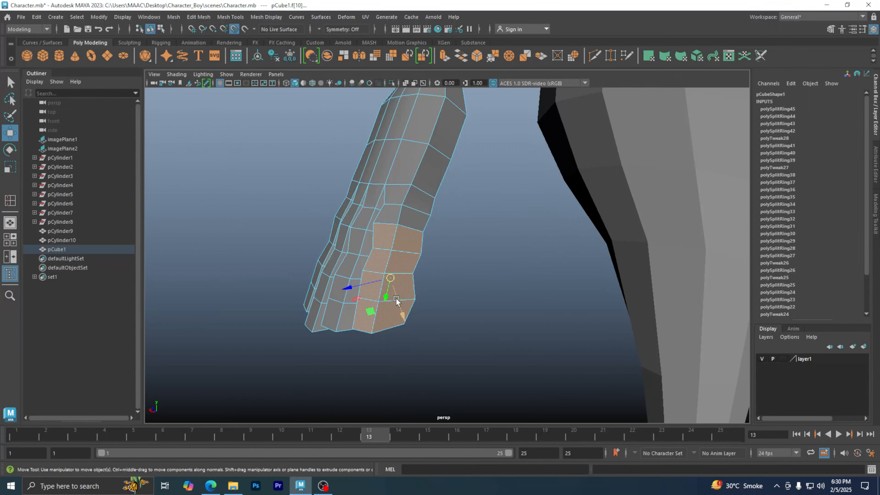
Set the Move tool's axis orientation to Object.
double_click(11, 133)
left_click(257, 98)
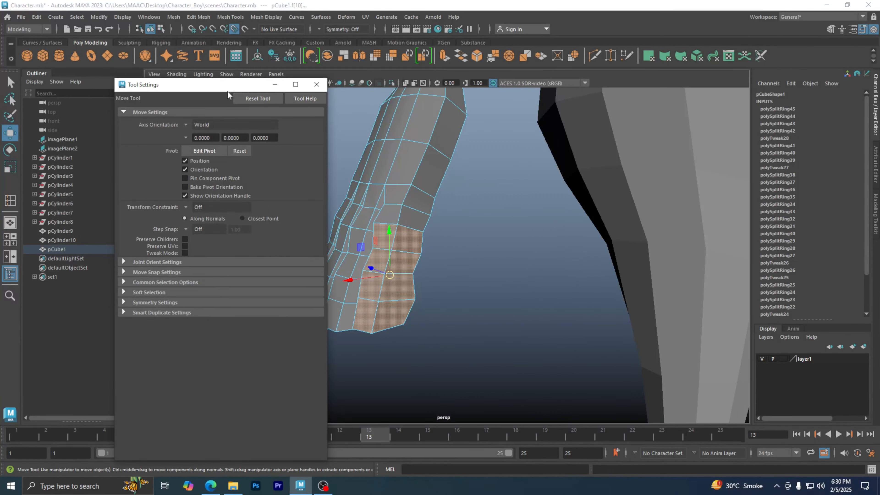
left_click_drag(228, 91, 204, 92)
left_click(157, 127)
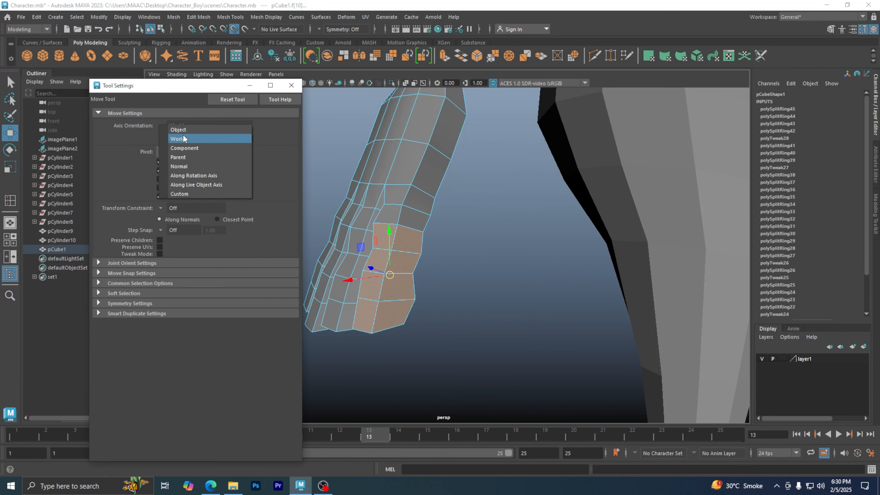
left_click(196, 144)
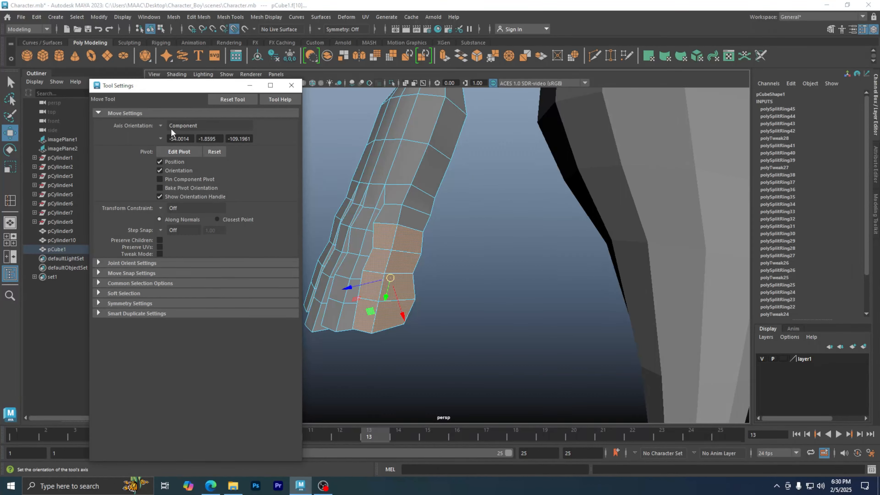
left_click(161, 126)
left_click(186, 130)
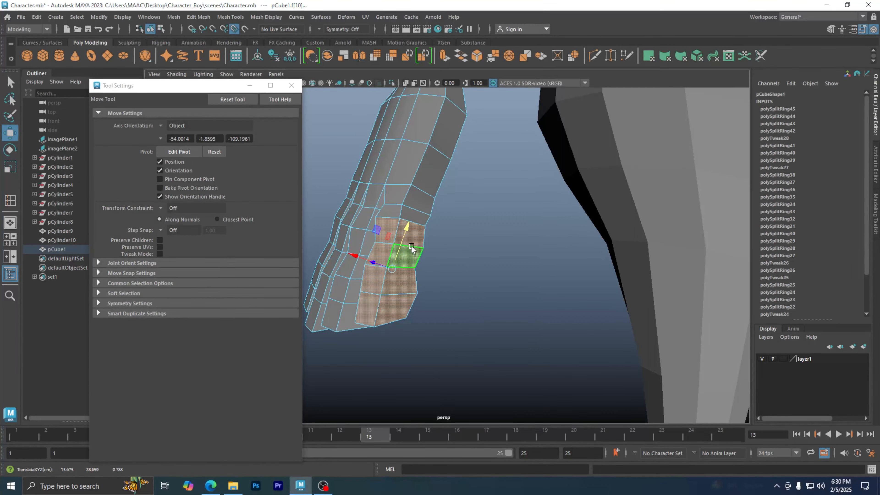
Shift the little finger's segments towards the palm to shorten it, deselecting the rings nearest the palm between moves.
left_click_drag(448, 251, 471, 249, "alt")
left_click_drag(397, 256, 401, 253)
mouse_move(469, 266)
left_mouse_down("alt")
mouse_move(484, 264)
mouse_move(477, 259)
left_mouse_up("alt")
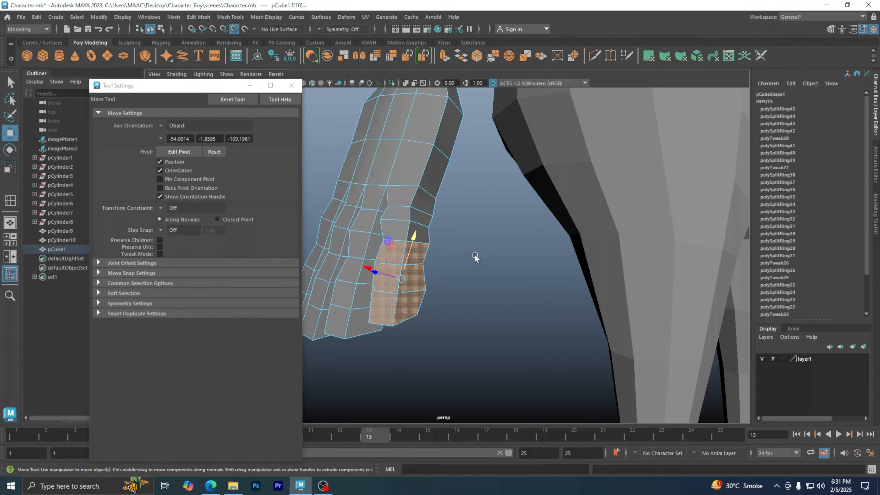
left_click_drag(342, 215, 533, 252, "ctrl")
left_click_drag(469, 262, 467, 258)
left_click_drag(534, 235, 418, 271, "ctrl")
left_click_drag(471, 266, 500, 276)
Clear the face selection and check the finger lengths on the smoothed hand from the palm side.
middle_click_drag(452, 314, 490, 293, "alt")
left_click_drag(491, 294, 555, 304, "alt")
left_click(451, 323)
left_click(434, 299)
key("3")
left_click(546, 304)
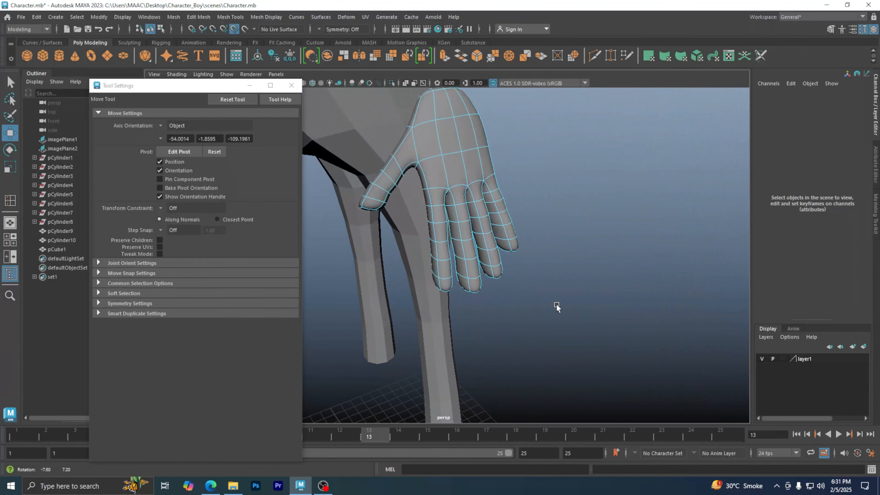
Select the thumb's end face on the unsmoothed hand and grow the selection four times to cover the thumb.
left_click_drag(472, 249, 436, 273, "alt")
left_click(414, 258)
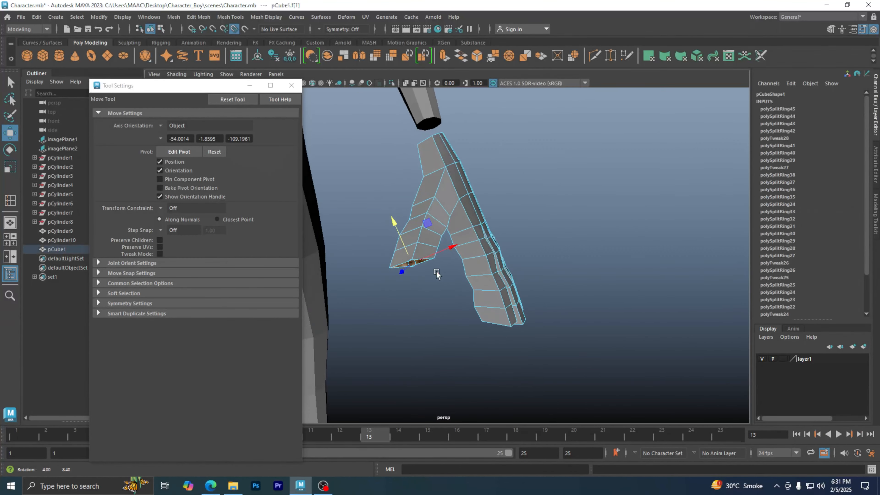
right_click_drag(406, 269, 464, 297, "alt")
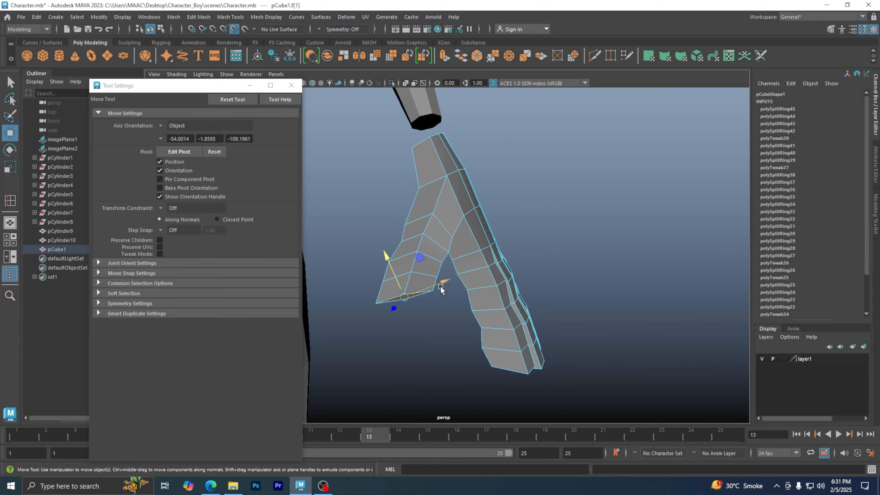
left_click(77, 18)
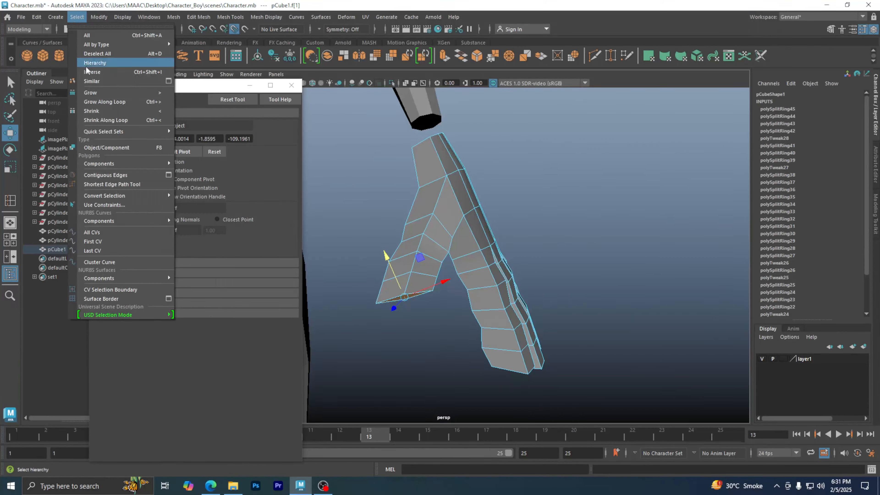
left_click(109, 93)
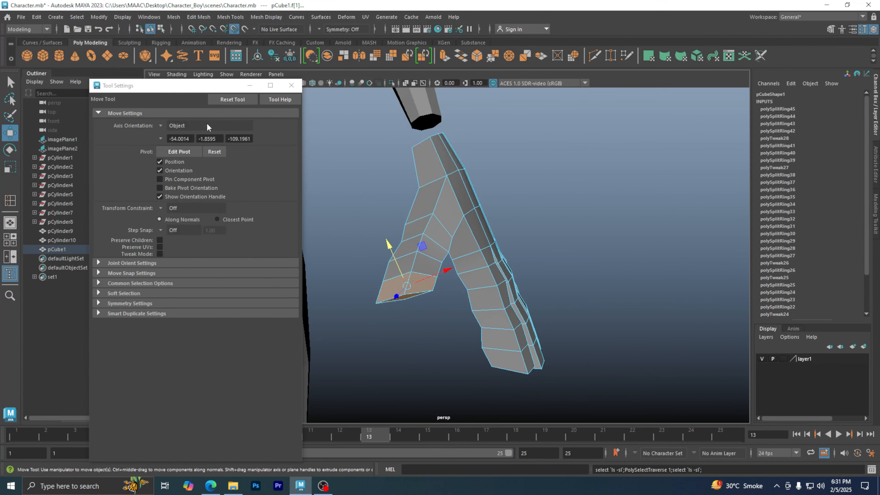
key("shift+period")
key("shift+period")
key("shift+period")
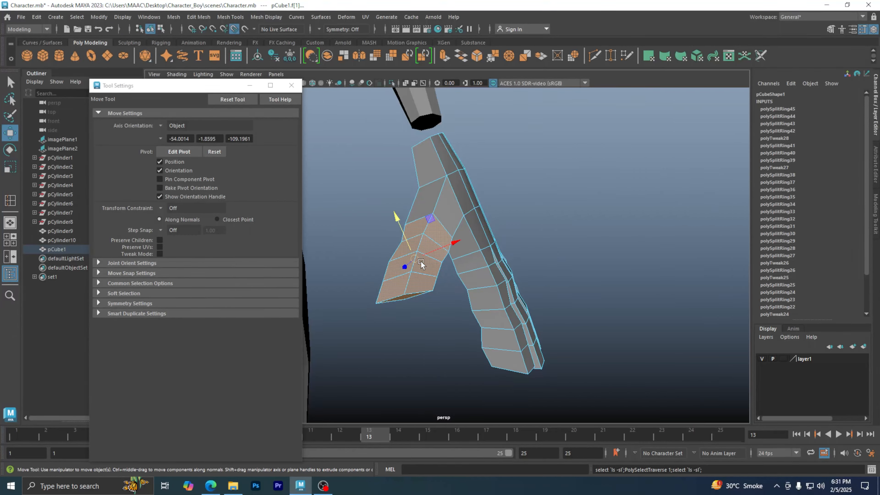
Rotate the selected thumb faces on their object axis and reposition them beside the palm.
left_click_drag(414, 259, 449, 289)
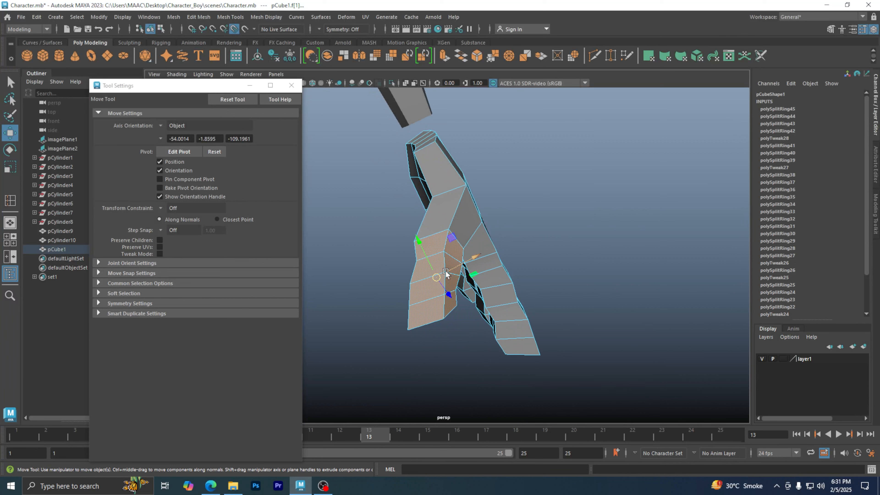
key("e")
left_click_drag(463, 284, 451, 294)
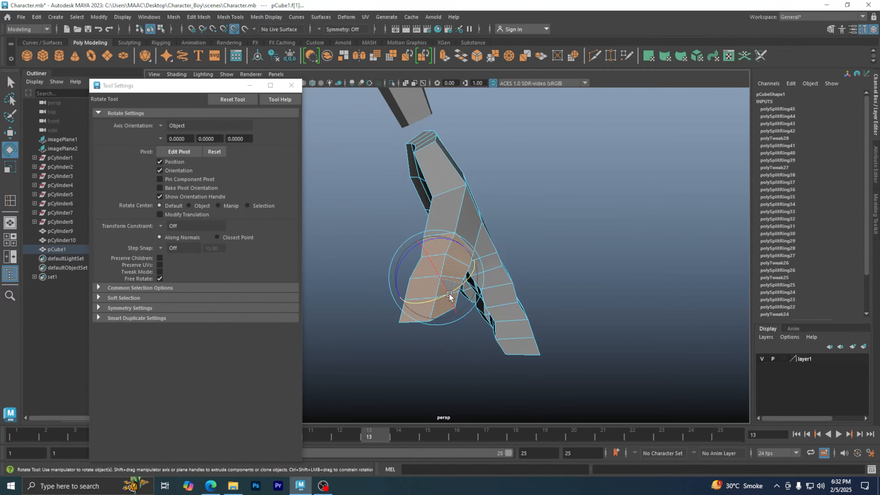
left_click_drag(485, 299, 434, 287, "alt")
key("w")
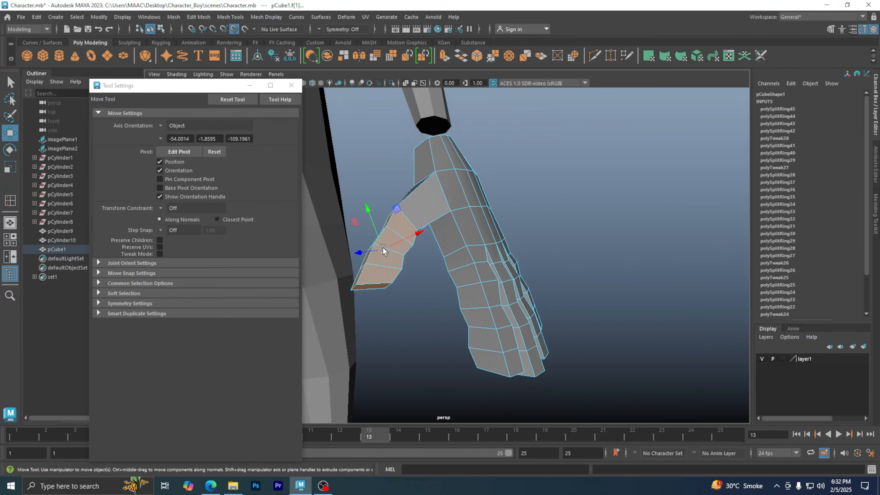
left_click_drag(382, 248, 399, 267)
Examine the thumb on the smoothed hand against the arm and body, and clear the face selection.
key("3")
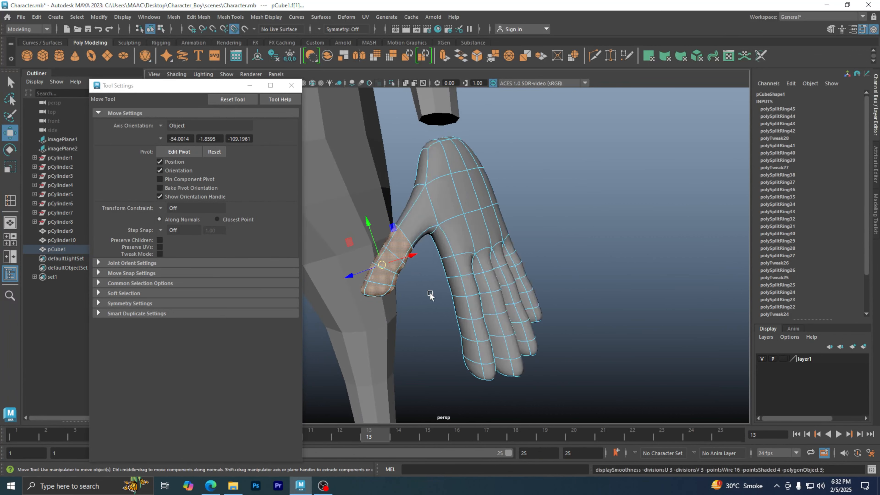
right_click_drag(504, 190, 520, 218)
left_click(550, 180)
left_click_drag(520, 219, 472, 264, "alt")
left_click(472, 264)
key("F11")
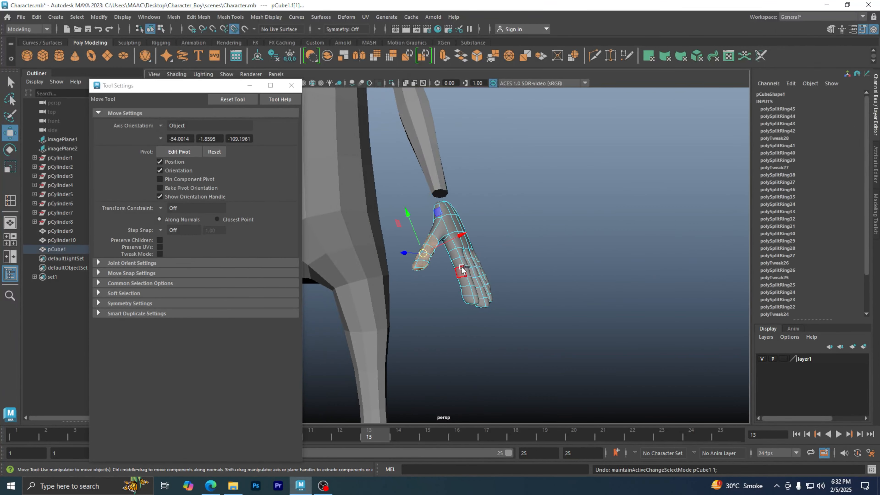
left_click(436, 280)
scroll(433, 256, "up", 5)
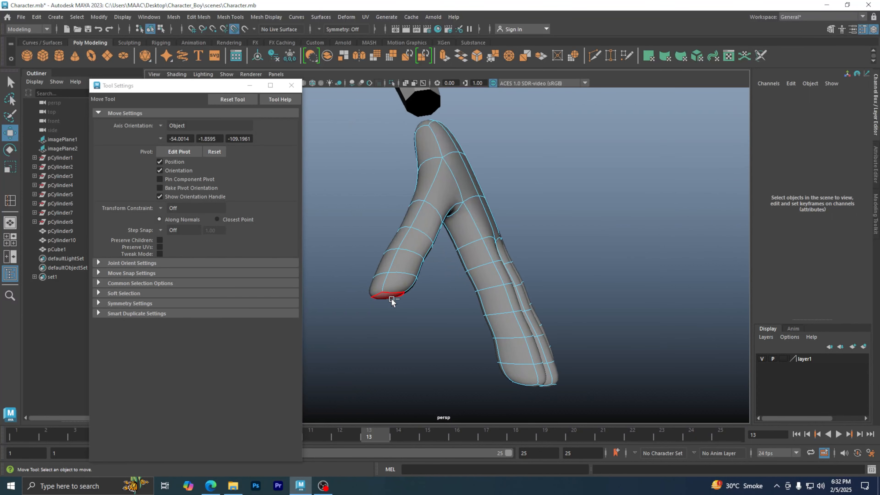
Select the end face at the thumb's tip on the smoothed hand and grow the selection four times along the thumb.
key("shift+z")
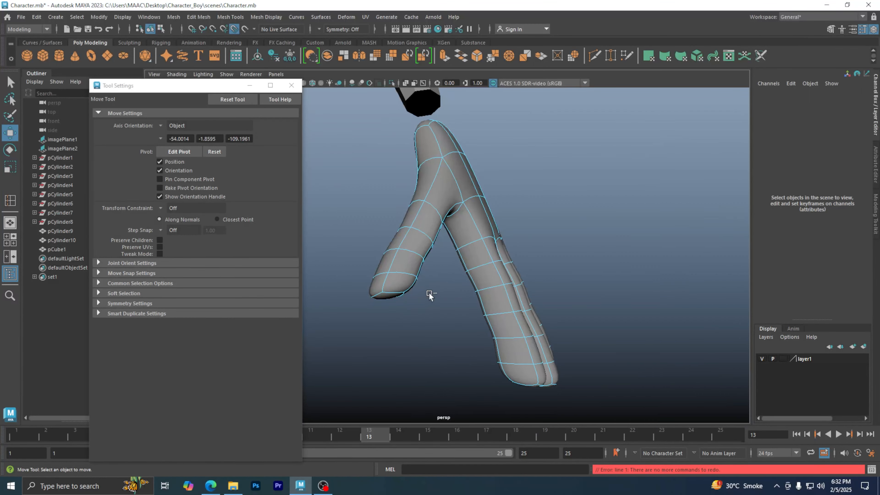
scroll(413, 298, "up", 3)
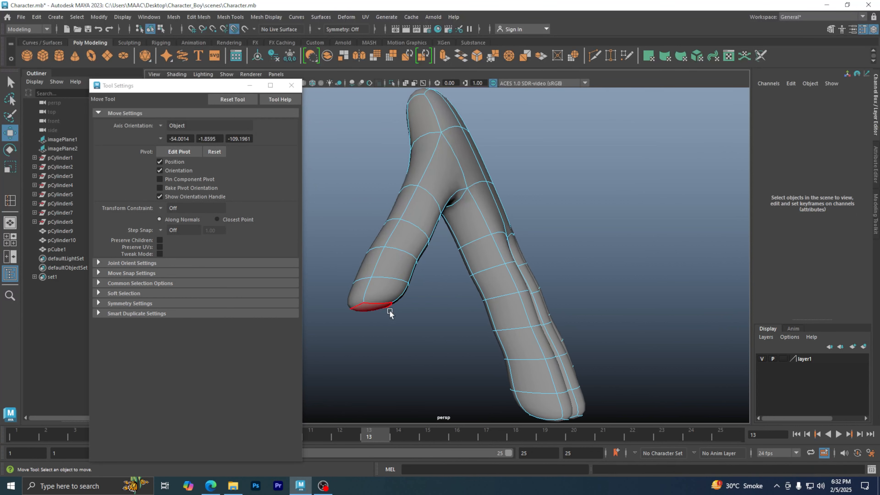
left_click(373, 309)
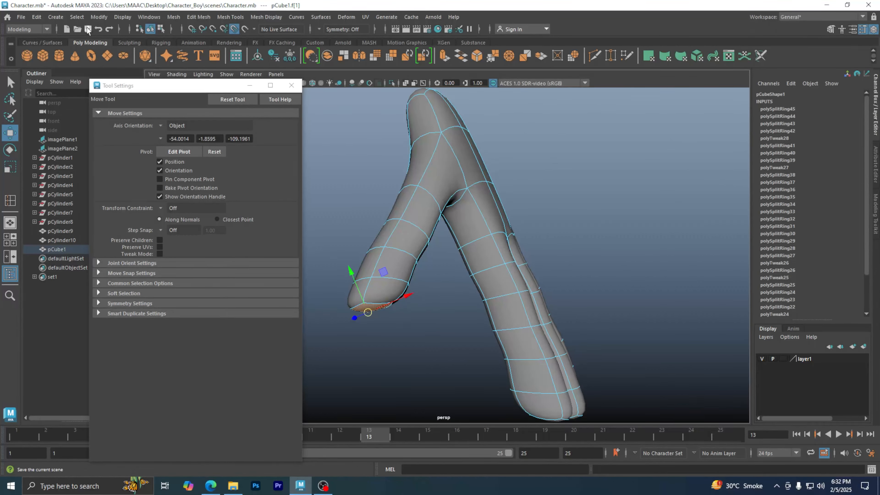
left_click(76, 17)
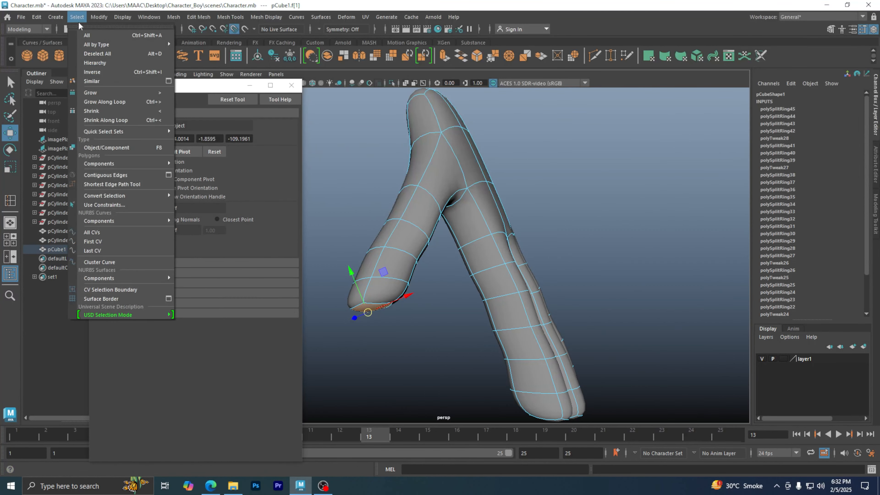
left_click(112, 94)
key("shift+period")
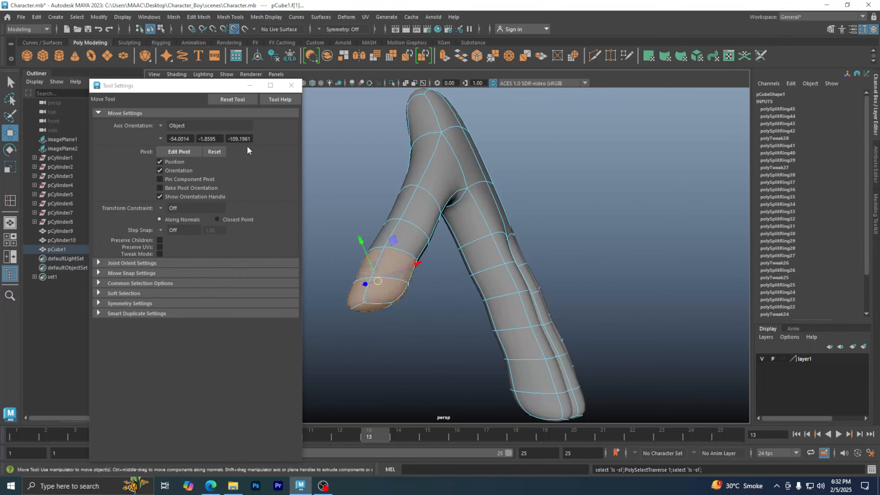
key("shift+period")
key("shift+period")
left_click_drag(435, 243, 451, 261, "alt")
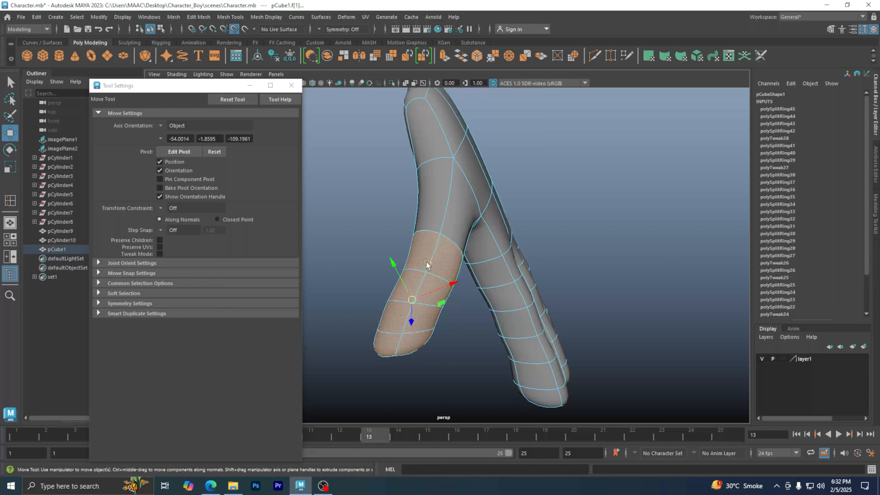
Rotate the selected thumb faces to change the thumb's angle and move them to realign the thumb with the palm.
left_click_drag(437, 281, 412, 259, "alt")
key("e")
left_click_drag(411, 268, 392, 293)
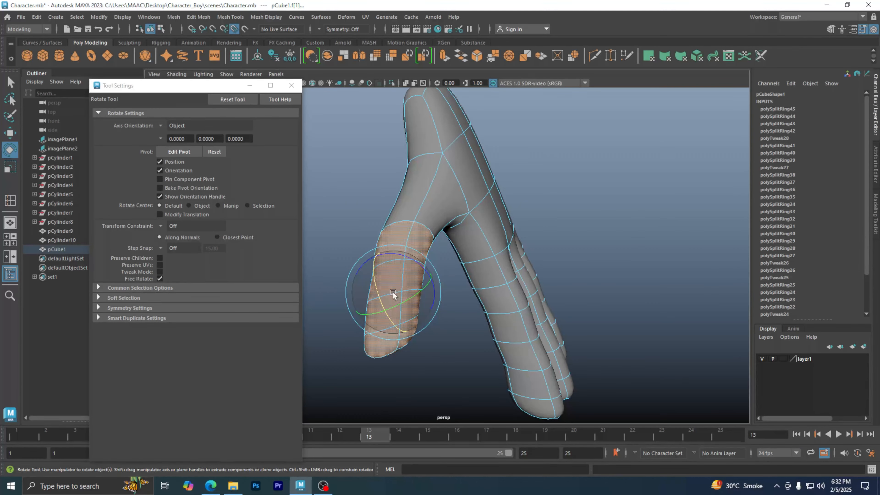
mouse_move(453, 284)
left_mouse_down("alt")
mouse_move(509, 281)
mouse_move(465, 278)
left_mouse_up("alt")
key("w")
left_click_drag(410, 284, 375, 289)
right_click_drag(375, 289, 284, 273, "alt")
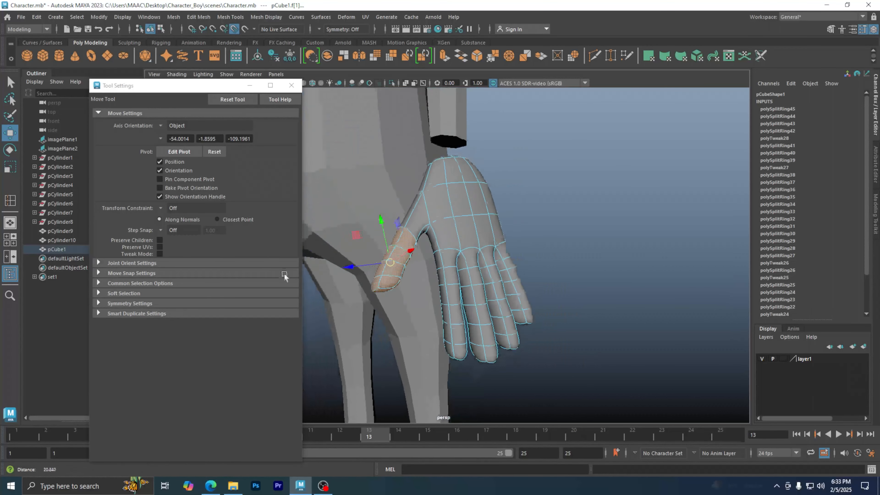
Rotate the thumb faces slightly from the side view, return to object mode and clear the selection.
left_click_drag(417, 297, 449, 296, "alt")
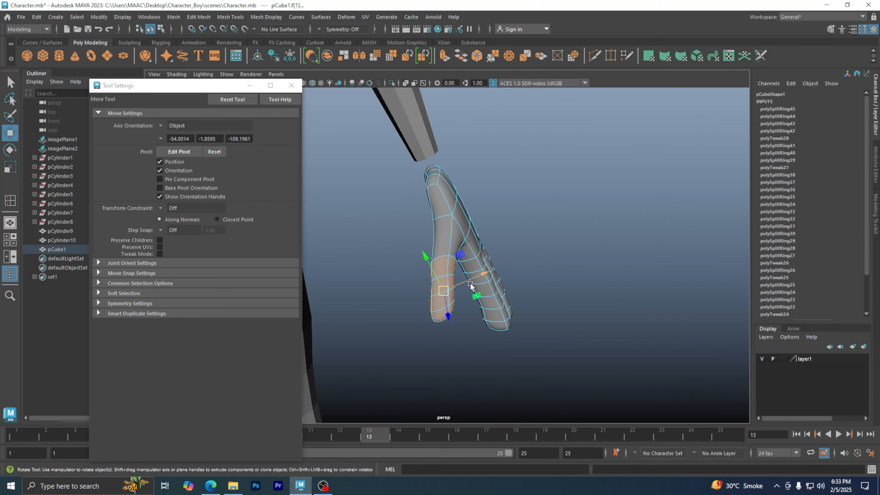
key("e")
left_click_drag(473, 296, 471, 302)
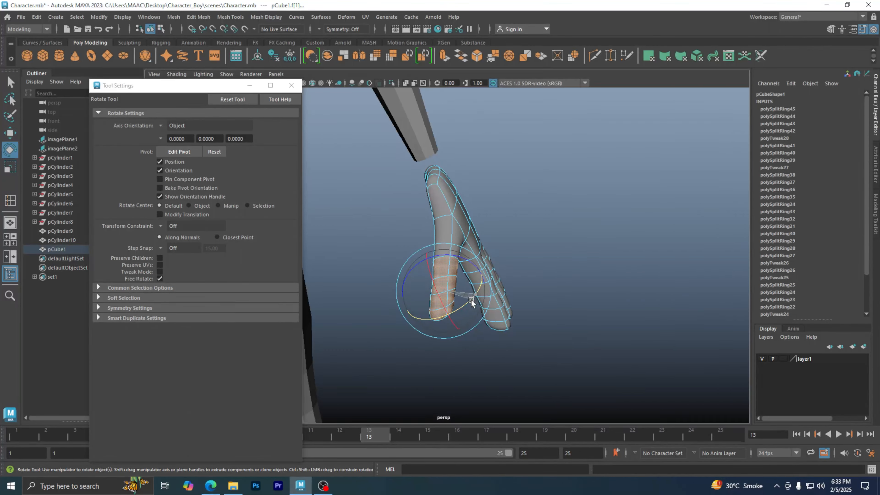
left_click(547, 252)
left_click_drag(546, 254, 477, 261, "alt")
right_click_drag(479, 214, 508, 203)
left_click(526, 230)
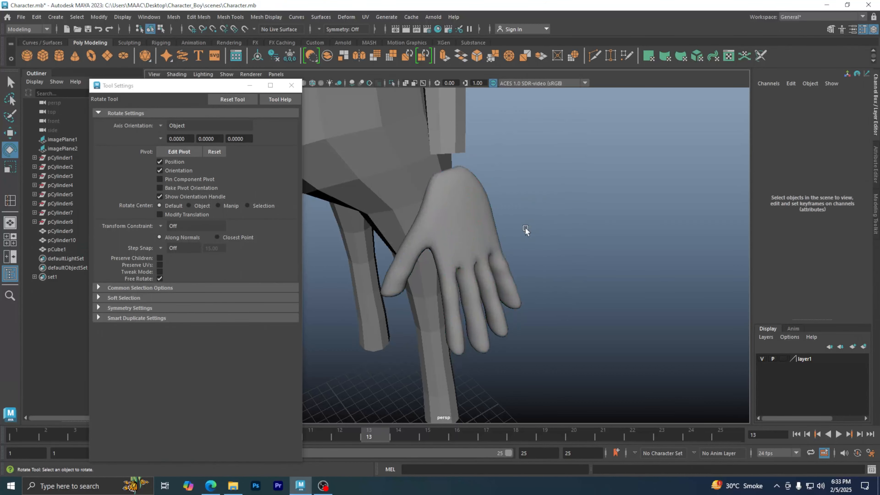
Examine the reposed thumb on the smoothed hand from the side, the back of the hand and close up.
left_click_drag(526, 230, 569, 204, "alt")
left_click(415, 275)
key("f")
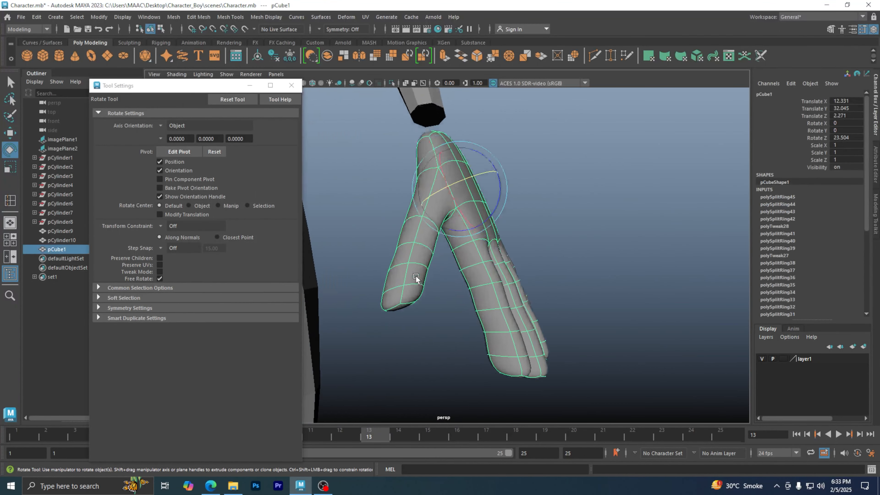
left_click_drag(464, 272, 471, 318, "alt")
left_click(505, 311)
scroll(503, 311, "down", 3)
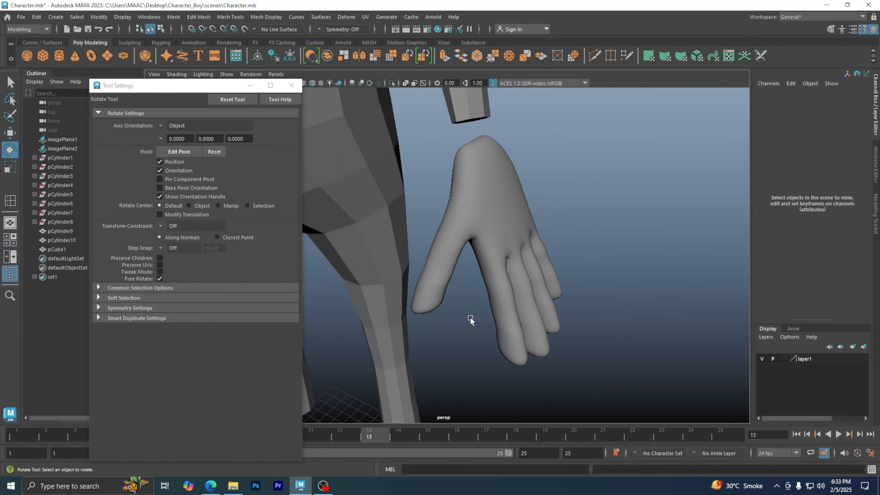
left_click(466, 268)
scroll(432, 295, "up", 3)
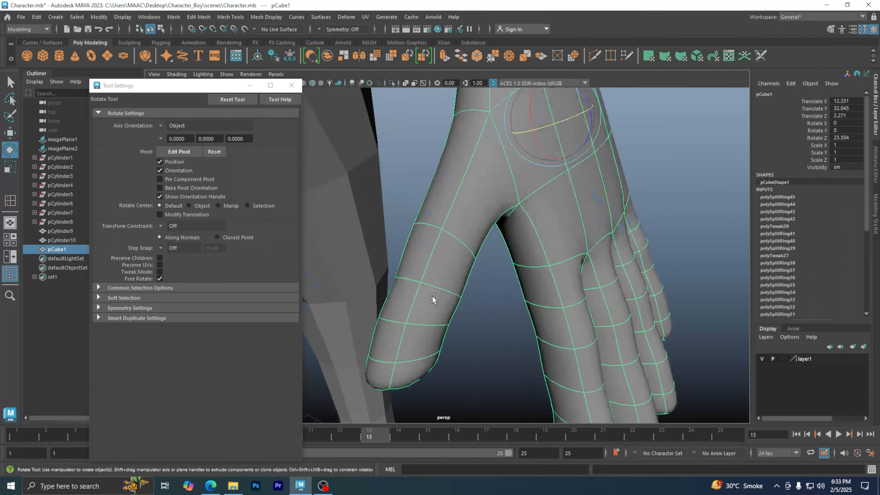
left_click_drag(433, 296, 509, 309, "alt")
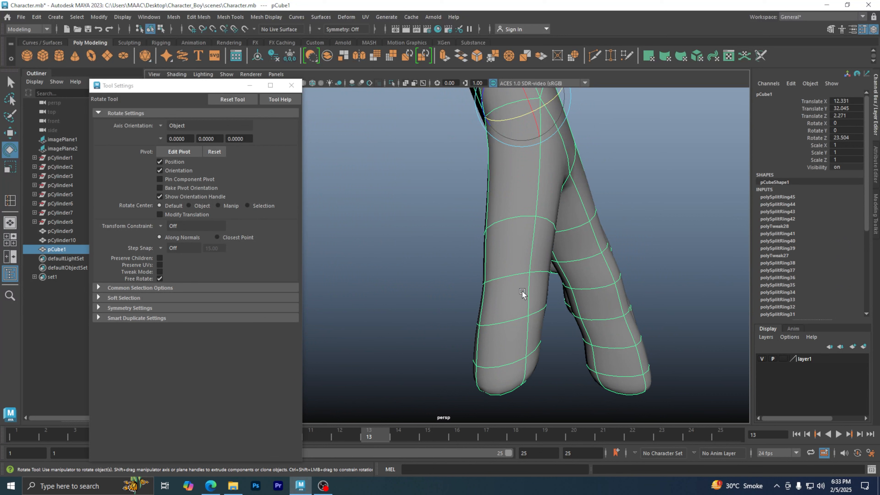
Show the hand unsmoothed and scale the edge loop nearest the thumb's tip.
key("1")
left_click_drag(530, 291, 414, 299, "alt")
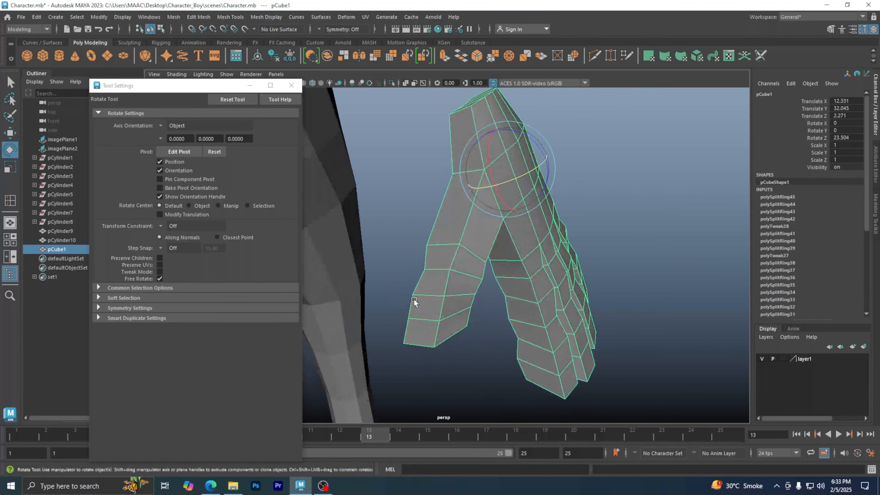
middle_click_drag(456, 314, 458, 296, "alt")
right_click_drag(450, 215, 453, 190)
left_click(436, 303)
left_click(482, 380)
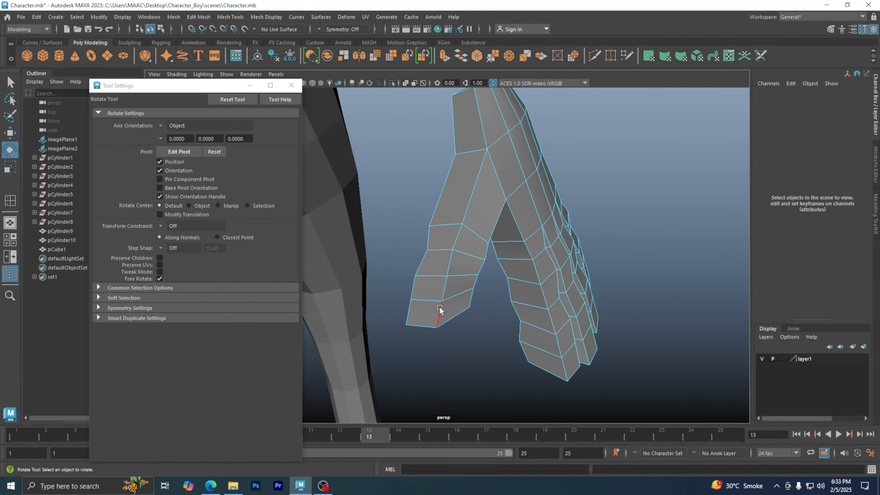
left_click(431, 299)
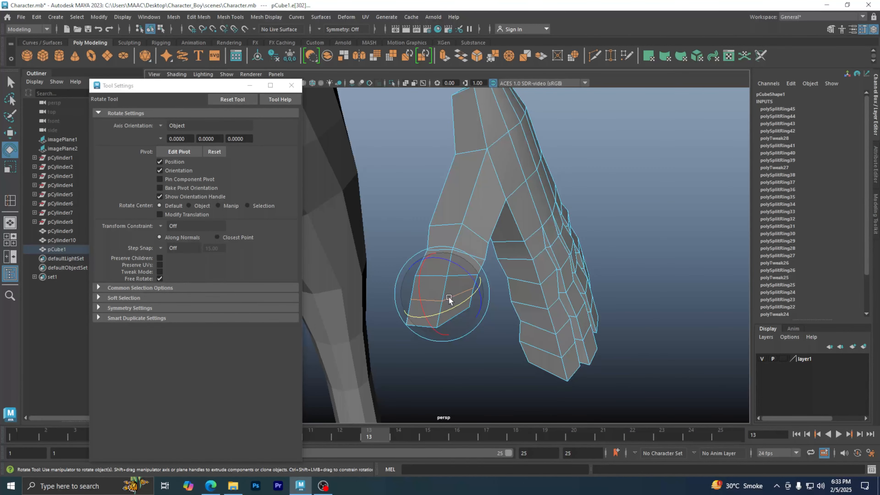
key("r")
left_click_drag(442, 294, 446, 276)
Scale the thumb's other edge loops, from the one above the tip up to the loop near the thumb's base.
double_click(462, 276)
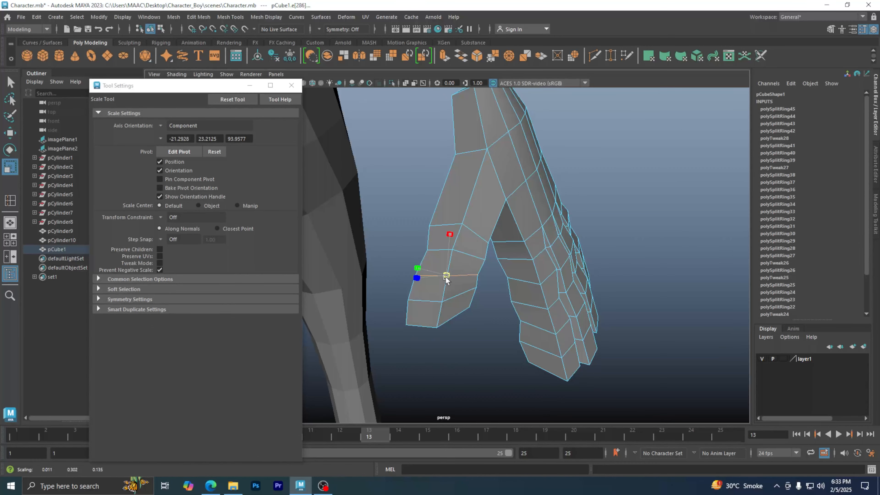
left_click(431, 301)
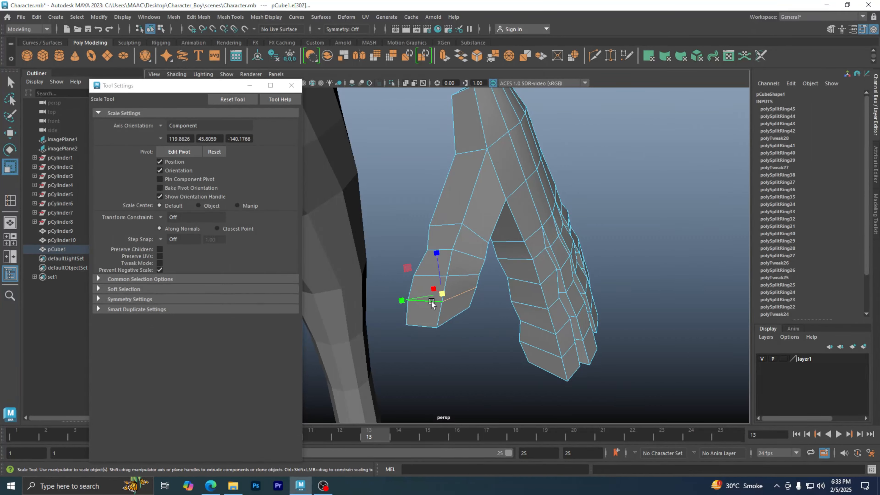
mouse_move(446, 292)
left_mouse_down("alt")
mouse_move(453, 296)
mouse_move(442, 293)
left_mouse_up("alt")
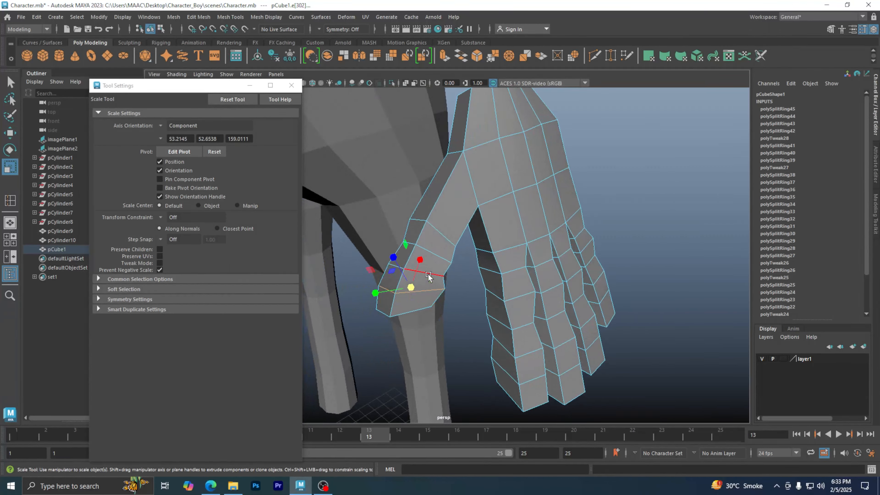
double_click(437, 231)
left_click_drag(433, 233, 438, 232)
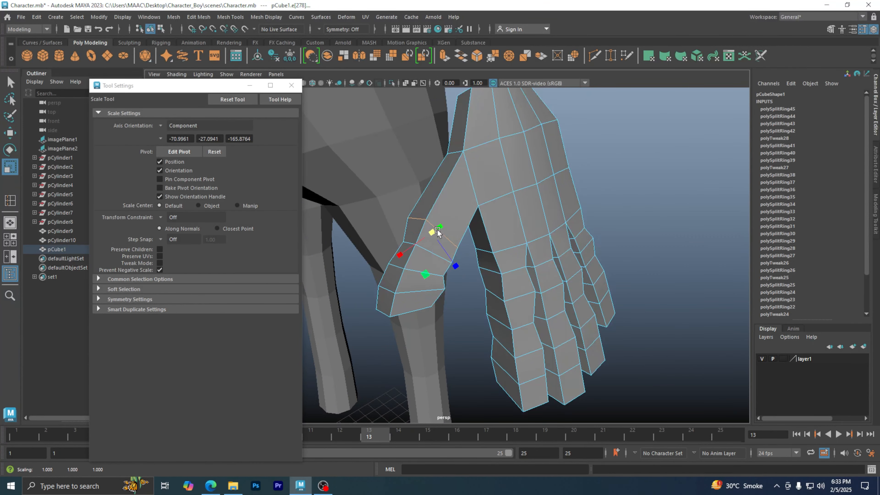
Preview the hand smoothed in object mode with nothing selected and examine the thumb's shape from the back, palm and tip.
key("3")
right_click_drag(462, 283, 510, 202)
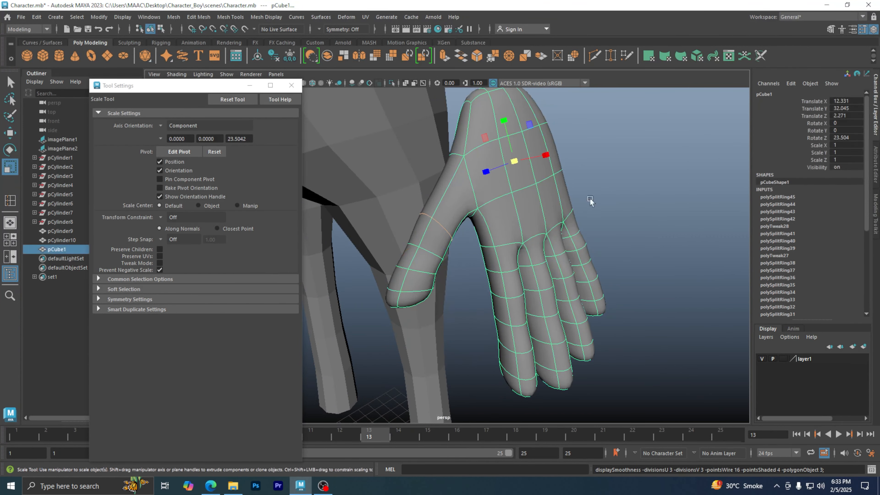
left_click(590, 198)
scroll(457, 289, "down", 6)
left_click_drag(457, 291, 610, 232, "alt")
right_click_drag(465, 267, 560, 298, "alt")
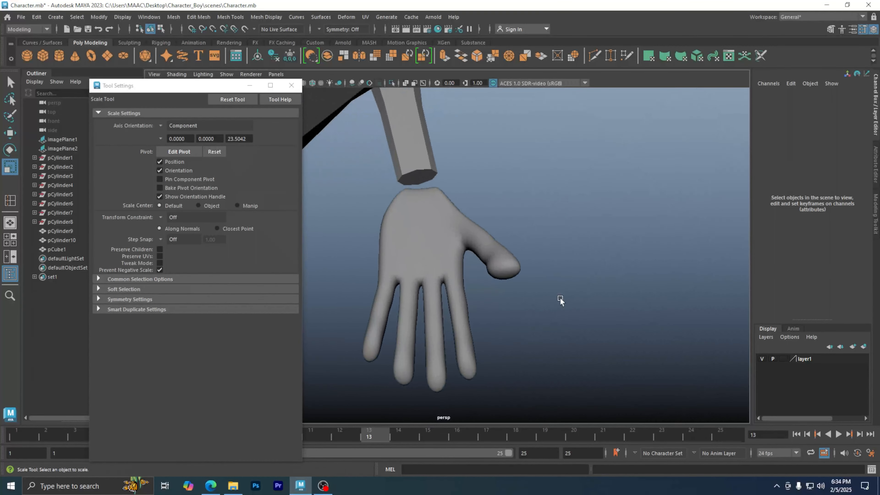
left_click_drag(560, 298, 453, 333, "alt")
right_click_drag(453, 333, 670, 295, "alt")
left_click_drag(669, 295, 483, 317, "alt")
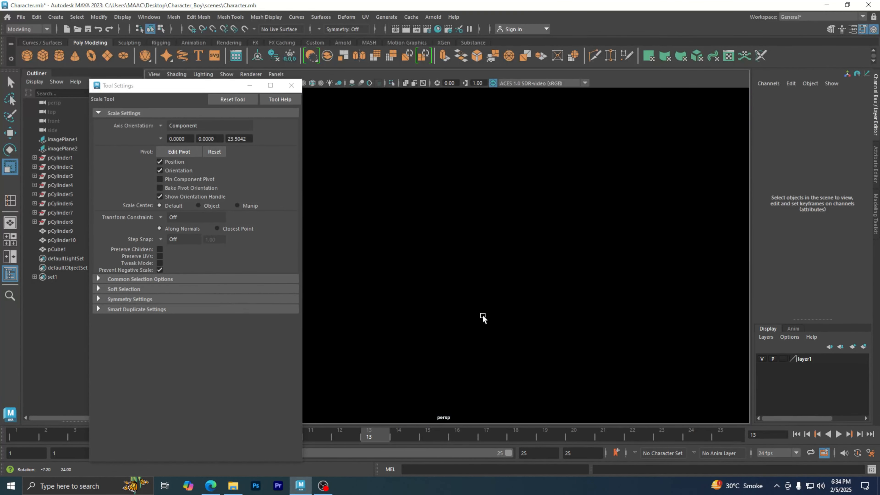
right_click_drag(500, 290, 482, 290, "alt")
left_click_drag(483, 291, 480, 315, "alt")
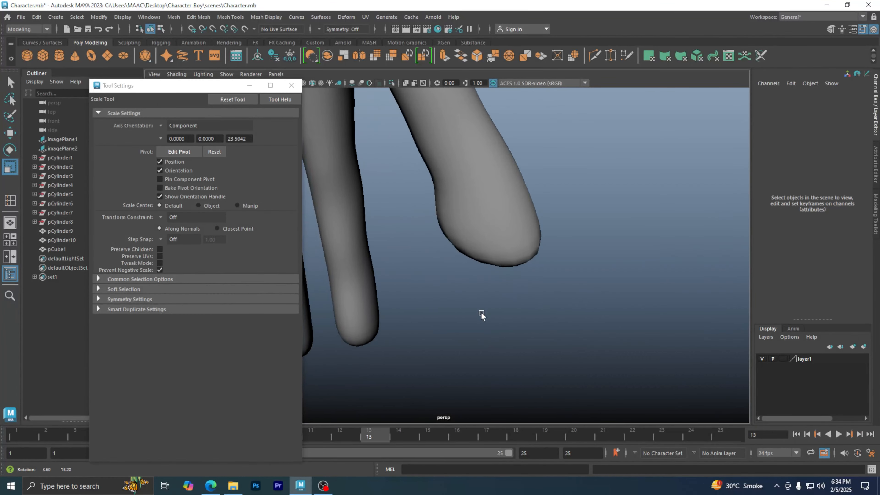
middle_click_drag(493, 287, 516, 322, "alt")
Select the hand, show it unsmoothed and switch it to edge selection for adjusting the thumb tip.
left_click(498, 254)
key("1")
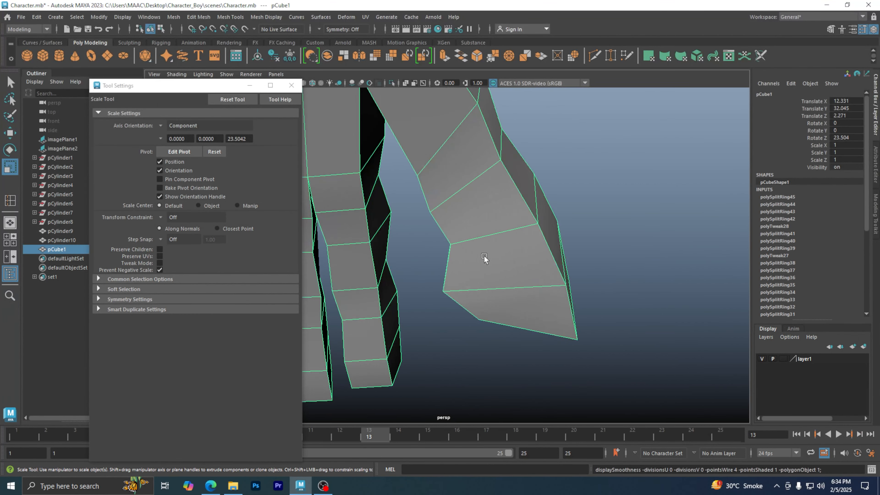
left_click_drag(473, 292, 493, 260, "alt")
mouse_move(420, 291)
left_mouse_down("alt")
mouse_move(363, 295)
mouse_move(414, 282)
left_mouse_up("alt")
right_click(501, 256)
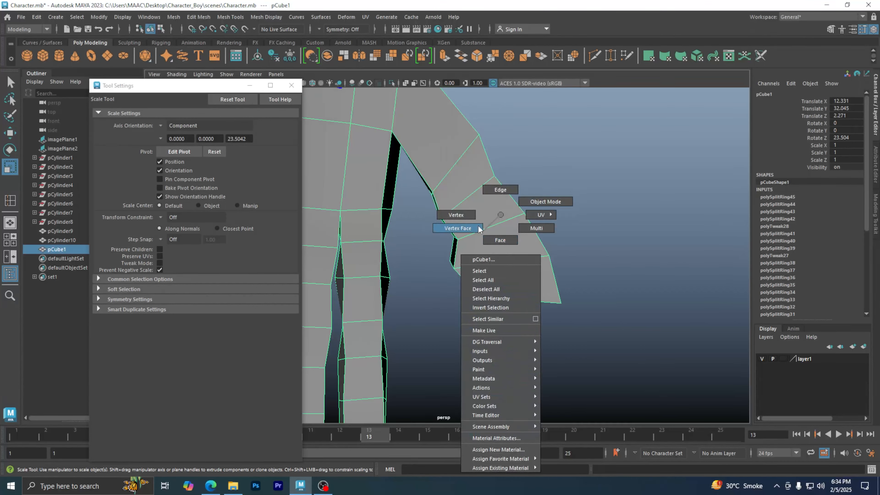
right_click_drag(469, 216, 500, 190)
Move the short edge on the finger-facing side of the thumb near its tip to reshape the tip.
left_click_drag(451, 272, 462, 277, "alt")
left_click(439, 268)
left_click(444, 268)
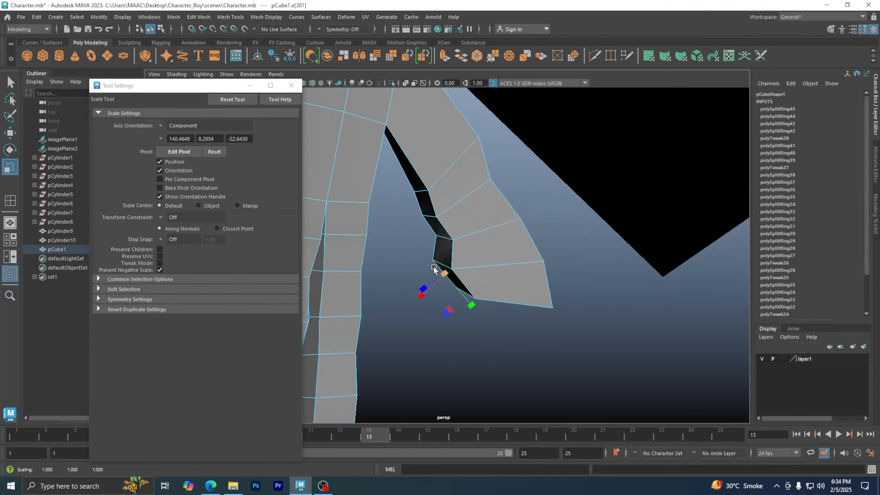
left_click(442, 265)
key("w")
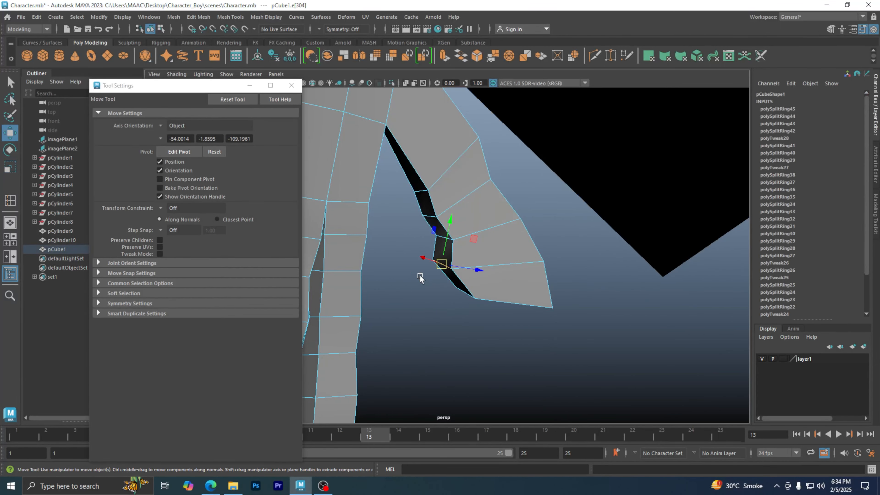
mouse_move(454, 278)
left_mouse_down("alt")
mouse_move(448, 284)
mouse_move(448, 271)
left_mouse_up("alt")
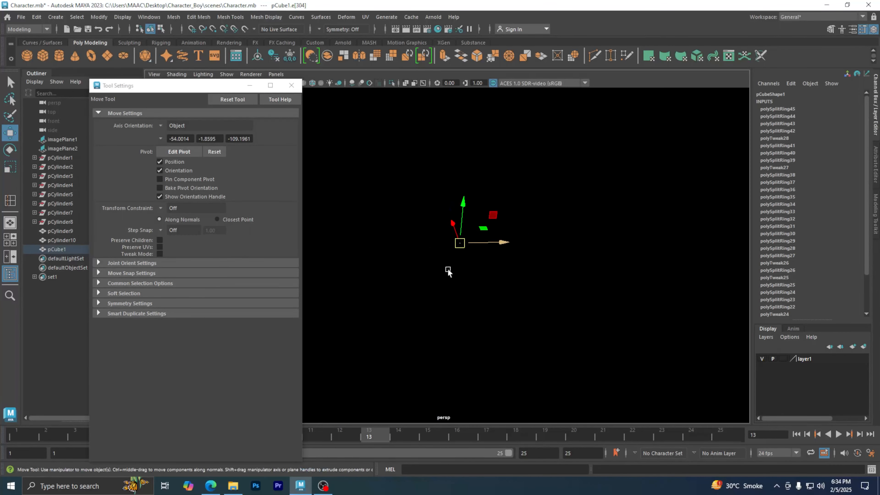
scroll(449, 270, "up", 3)
mouse_move(493, 235)
left_mouse_down()
mouse_move(507, 237)
mouse_move(431, 253)
mouse_move(459, 259)
mouse_move(415, 260)
left_mouse_up()
scroll(415, 258, "down", 2)
scroll(414, 258, "down", 4)
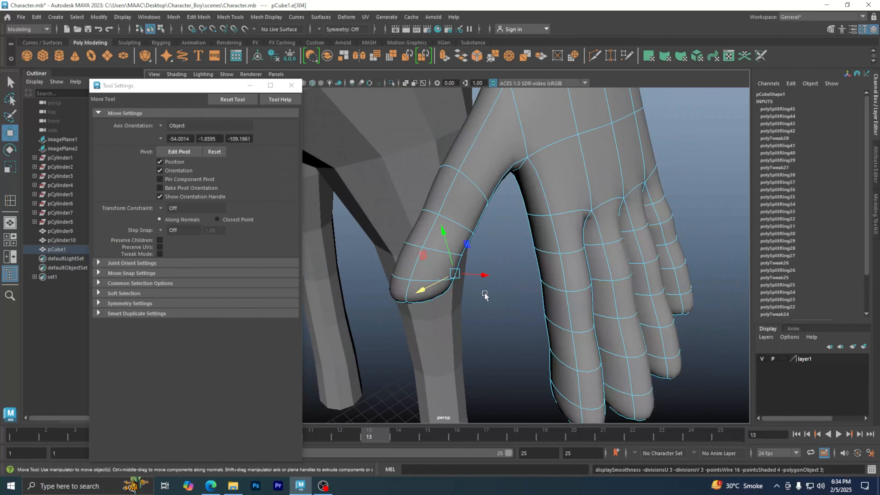
Return to object mode, examine the reshaped thumb on the smoothed hand from back and palm sides, and select the hand.
mouse_move(481, 269)
left_mouse_down("alt")
mouse_move(465, 285)
mouse_move(607, 272)
mouse_move(619, 227)
mouse_move(463, 269)
mouse_move(473, 262)
left_mouse_up("alt")
right_click_drag(474, 214, 519, 202)
left_click(645, 195)
scroll(636, 198, "down", 5)
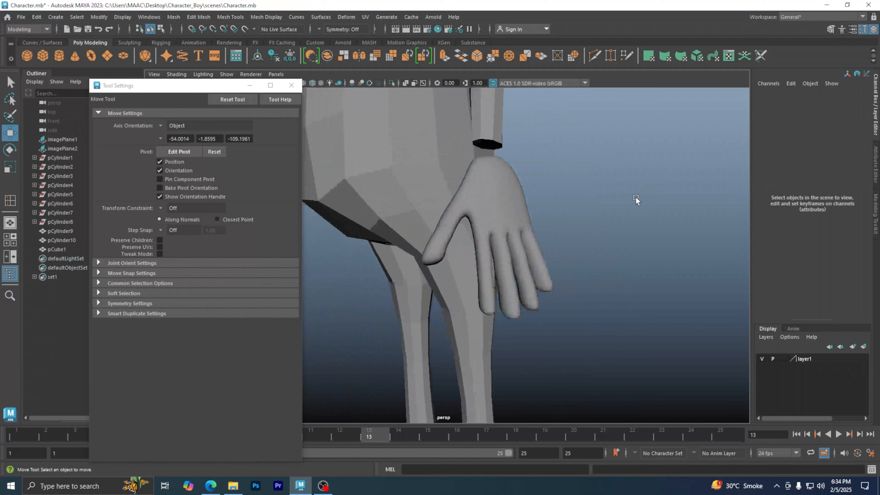
left_click_drag(560, 230, 493, 274, "alt")
scroll(468, 269, "up", 2)
middle_click_drag(493, 274, 462, 295, "alt")
scroll(464, 294, "up", 3)
left_click_drag(462, 296, 467, 269, "alt")
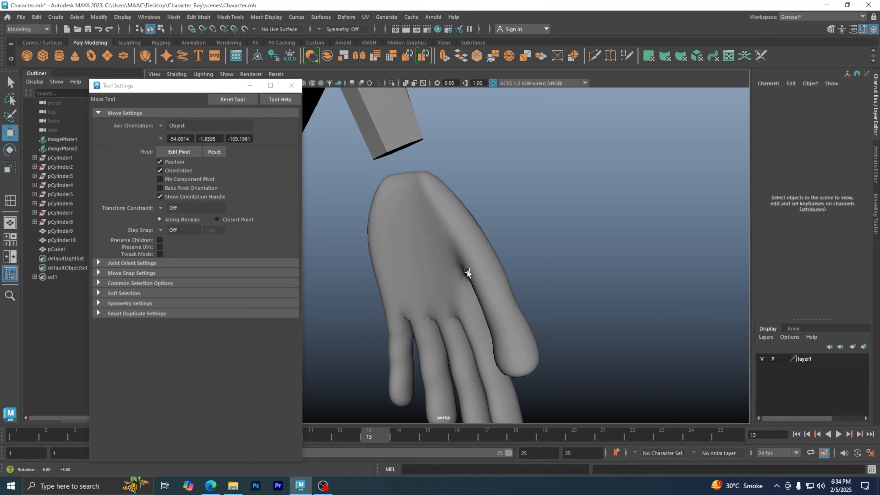
left_click(430, 224)
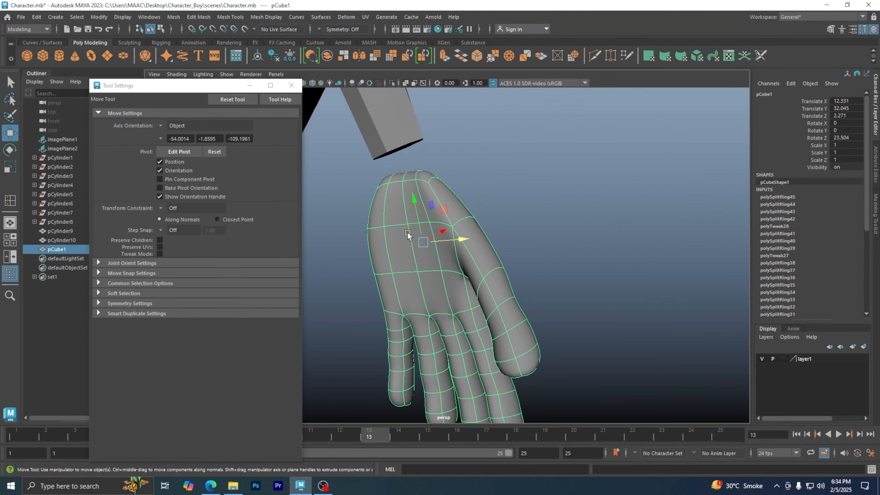
Switch the hand to vertex selection and pull the two palm vertices nearest the thumb base outward from the palm.
right_click_drag(408, 233, 495, 226, "alt")
middle_click_drag(461, 254, 500, 234, "alt")
left_click_drag(500, 234, 488, 253, "alt")
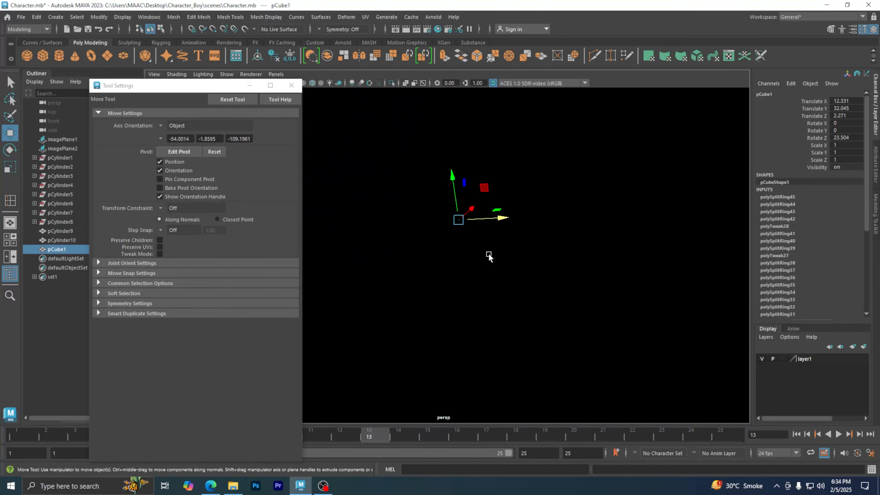
middle_click_drag(488, 253, 479, 239, "alt")
right_click(482, 226)
left_click(460, 218)
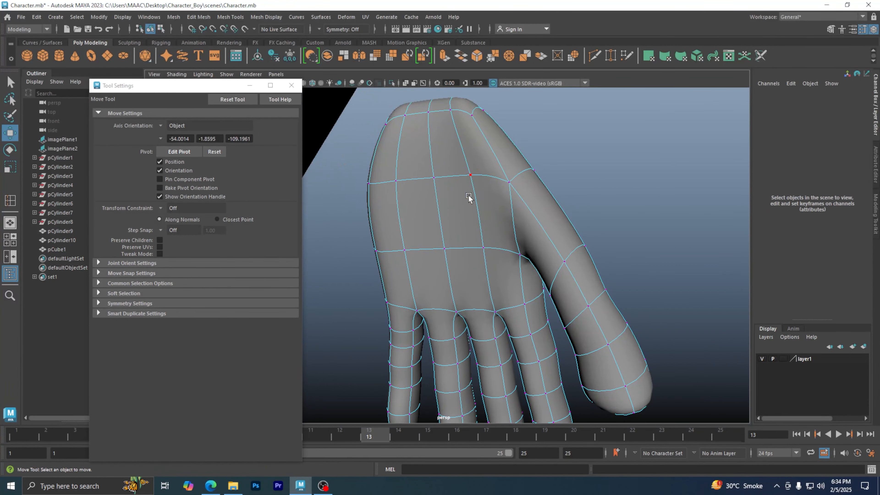
left_click(473, 176)
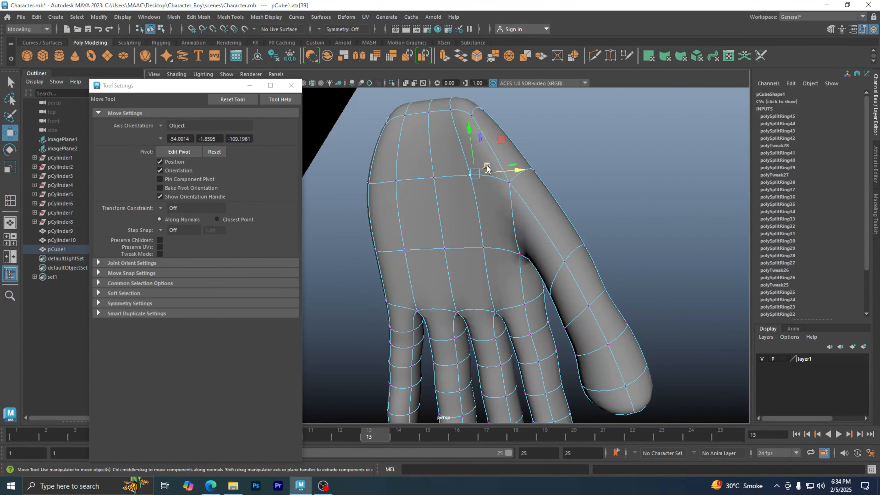
left_click_drag(486, 168, 478, 173)
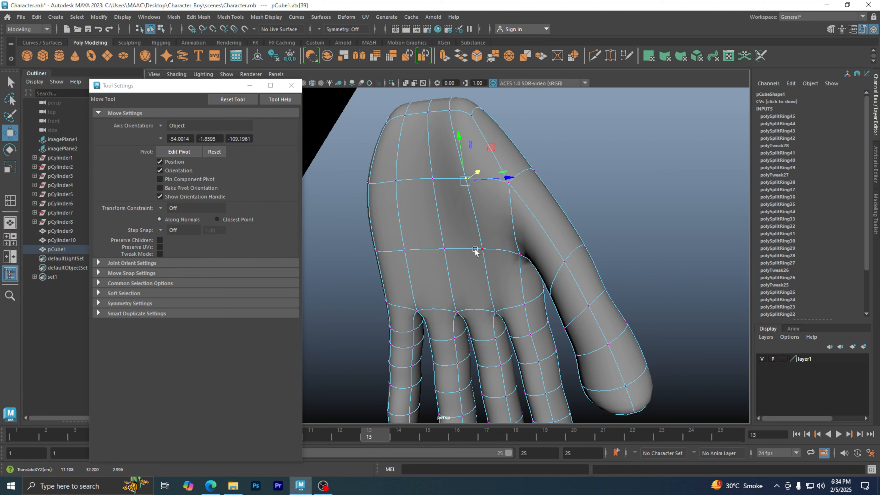
left_click_drag(476, 175, 473, 177)
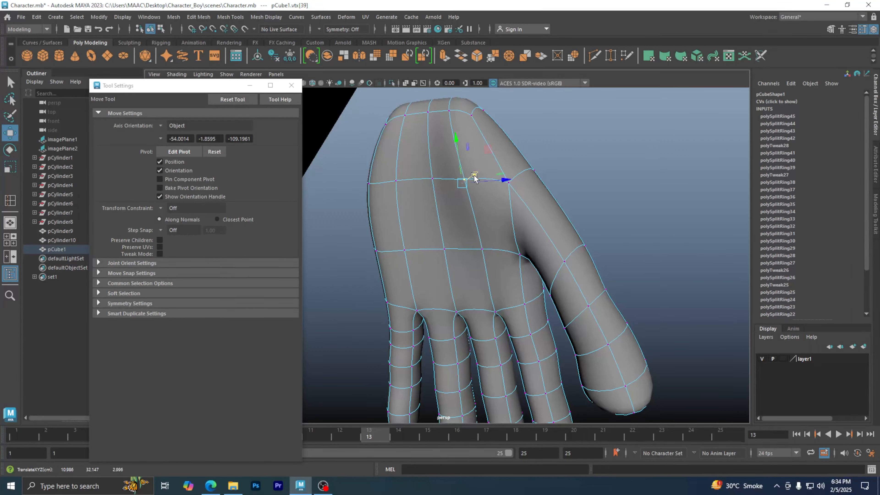
left_click(483, 248)
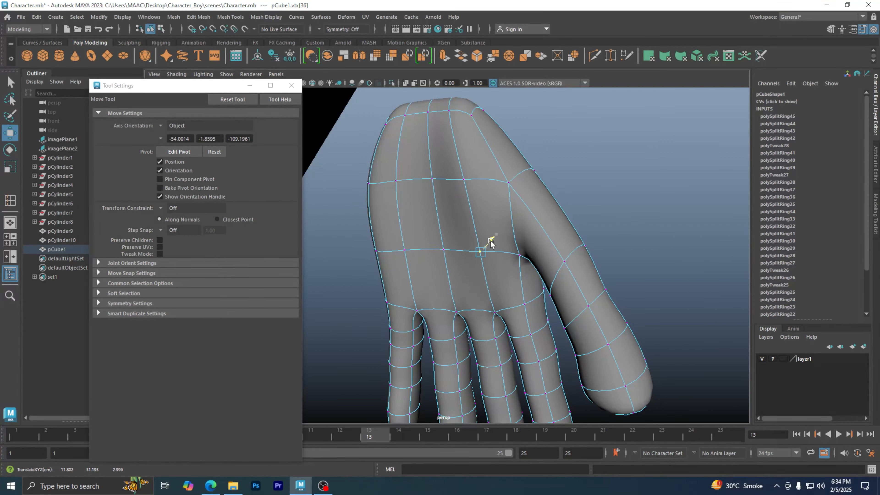
Move the two palm vertices on the little-finger side together, and readjust the matching pair beside the thumb.
left_click(396, 184)
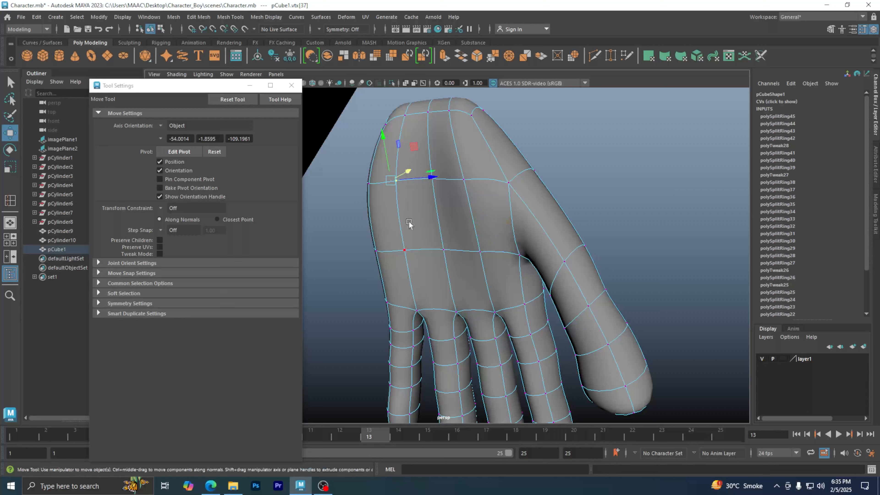
left_click(405, 251, "shift")
left_click_drag(417, 208, 515, 257)
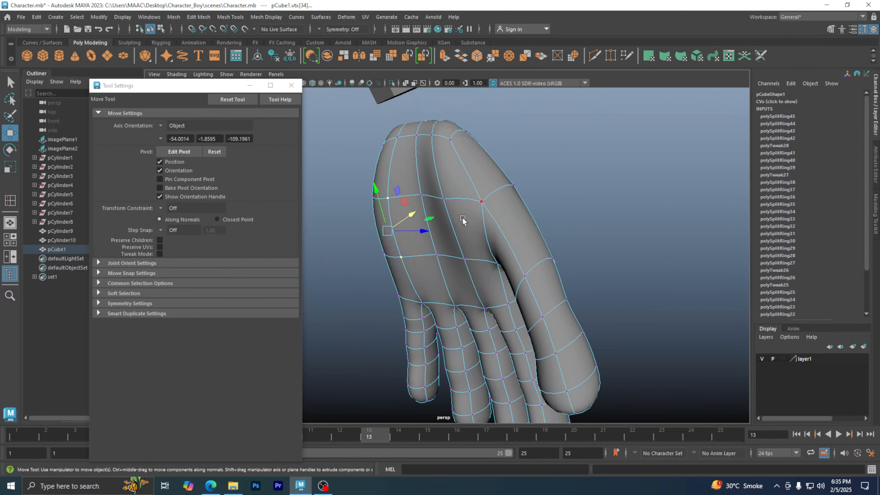
left_click(447, 205)
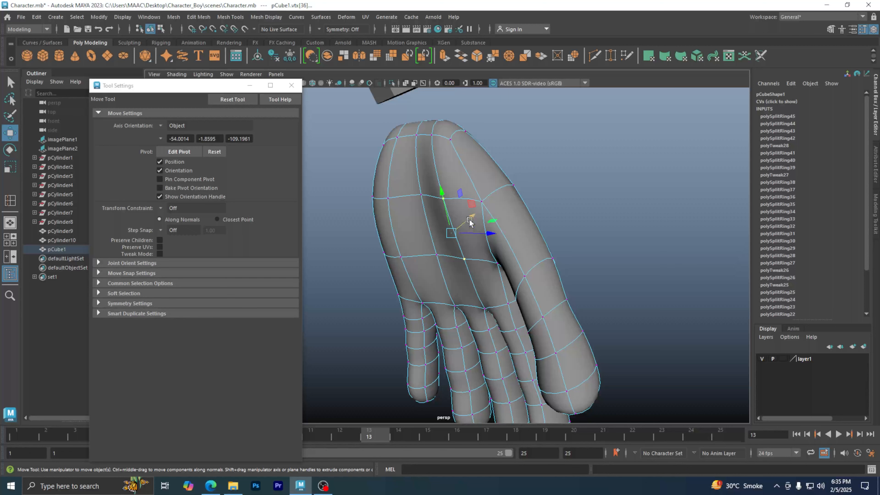
left_click_drag(470, 223, 422, 259)
Return to object mode with nothing selected and examine the reshaped palm on the smoothed hand.
scroll(474, 223, "down", 5)
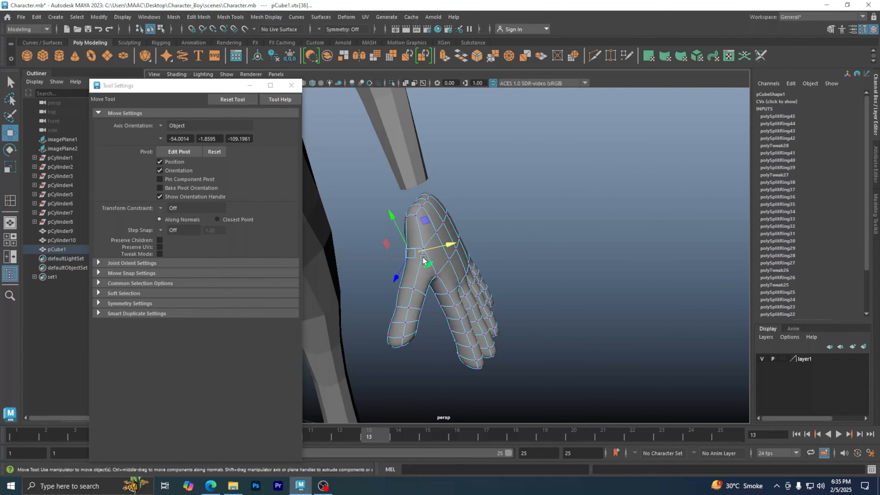
left_click_drag(498, 222, 447, 239, "alt")
left_click(516, 224)
right_click_drag(447, 239, 501, 205)
key("space")
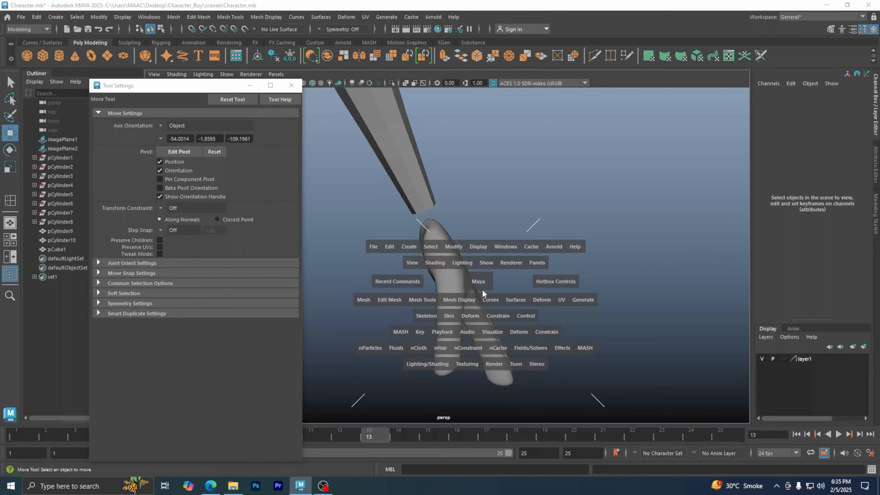
key("space")
key("space")
key("space")
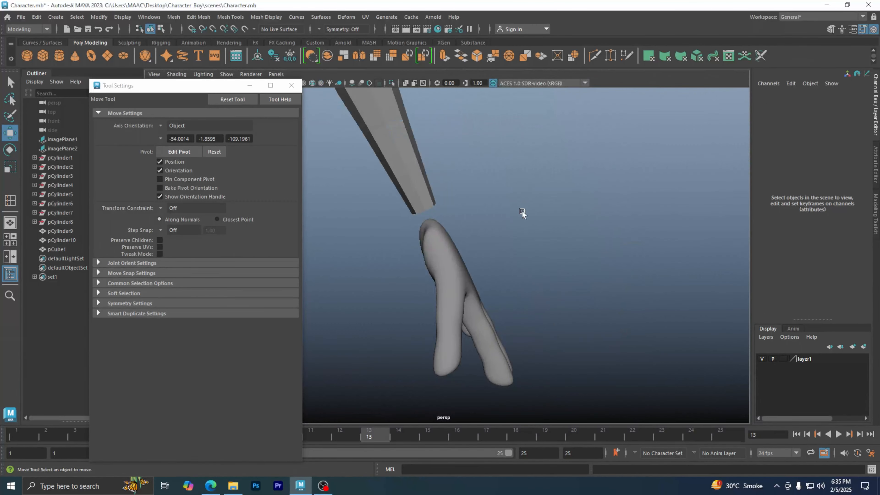
Show the hand unsmoothed and delete the four faces that close its wrist end.
left_click(434, 269)
scroll(432, 266, "up", 6)
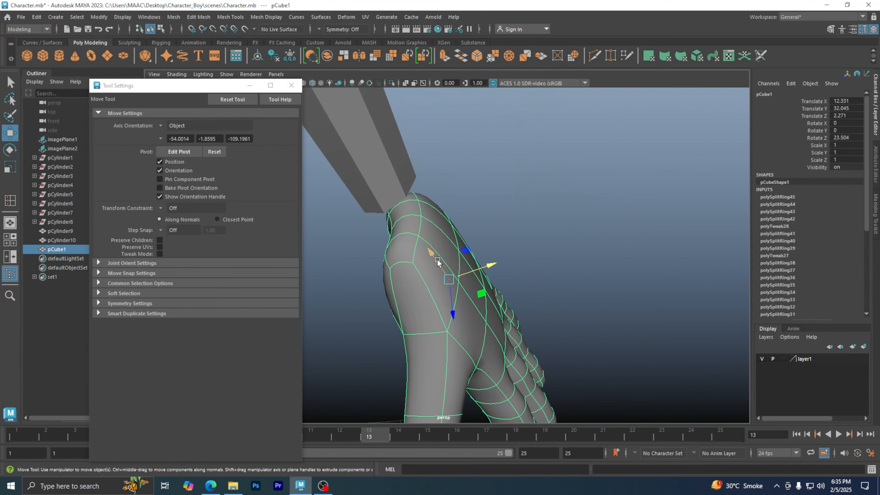
middle_click_drag(437, 259, 458, 276, "alt")
key("1")
left_click_drag(448, 274, 438, 194, "alt")
left_click_drag(461, 253, 470, 301, "alt")
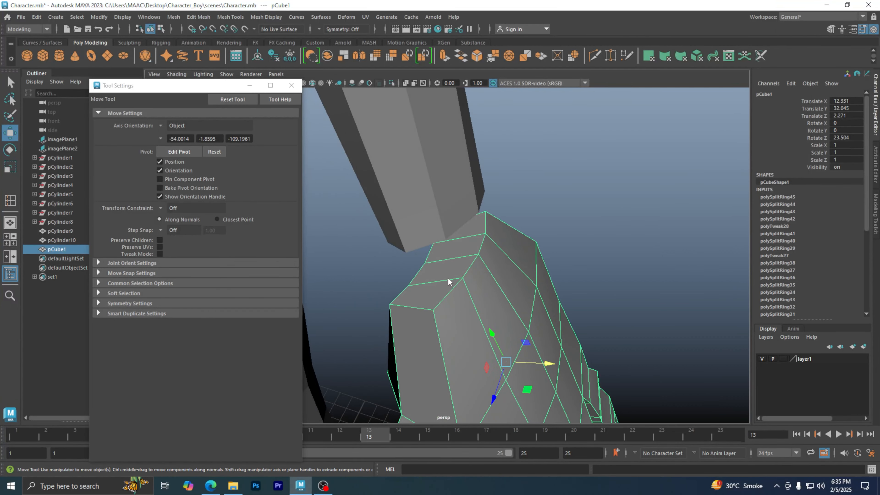
right_click_drag(446, 252, 437, 279)
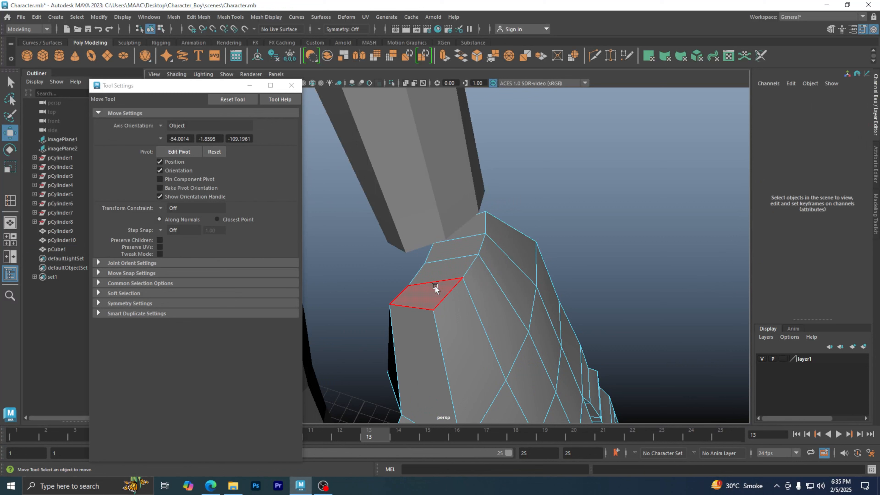
left_click(435, 286)
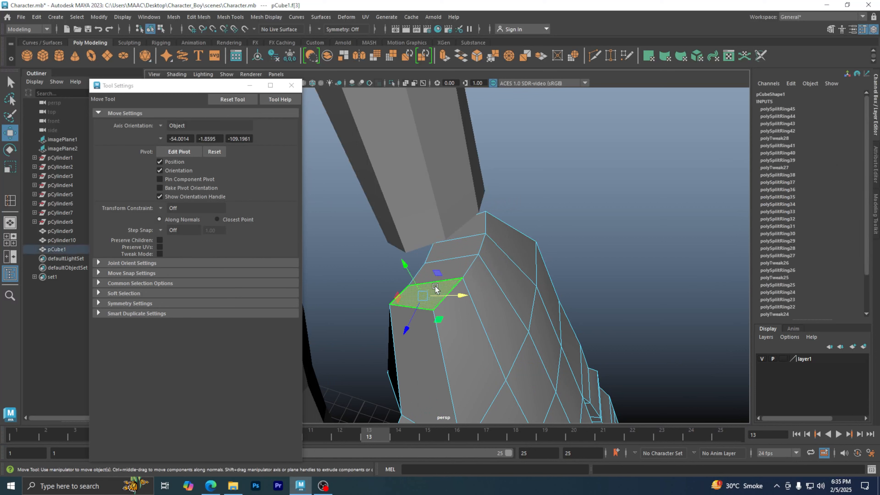
left_click(475, 230, "shift")
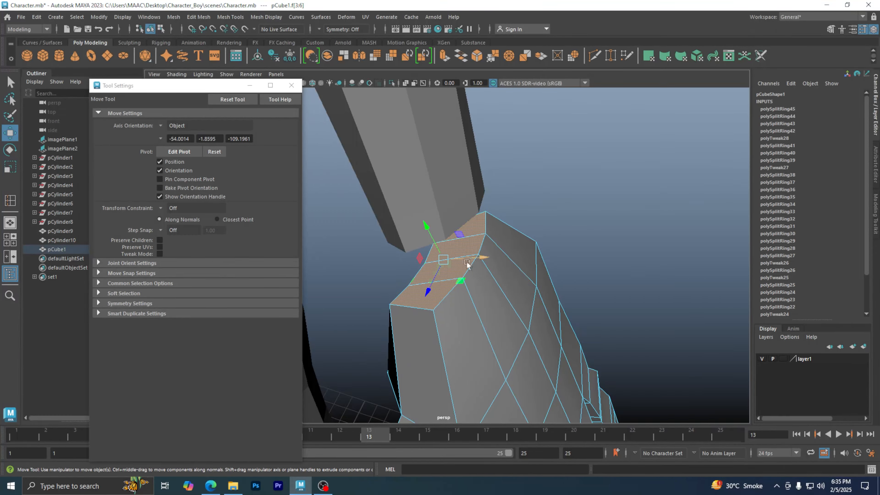
left_click_drag(473, 238, 454, 266, "alt")
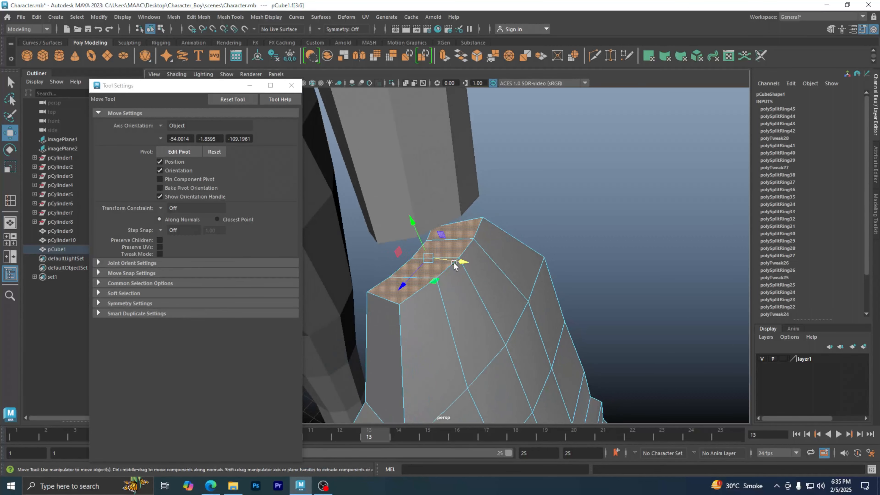
key("Delete")
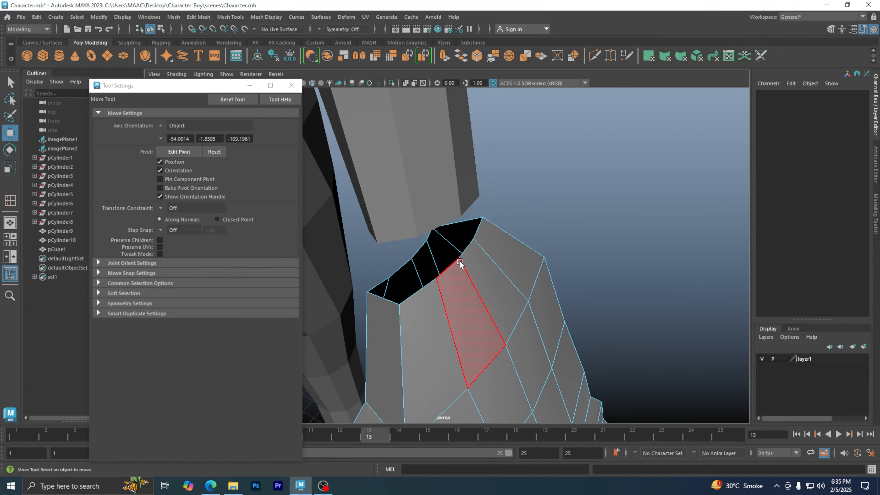
Put the hand back in object mode and compare its placement with the forearm and reference image in the front view.
left_click_drag(454, 267, 403, 277, "alt")
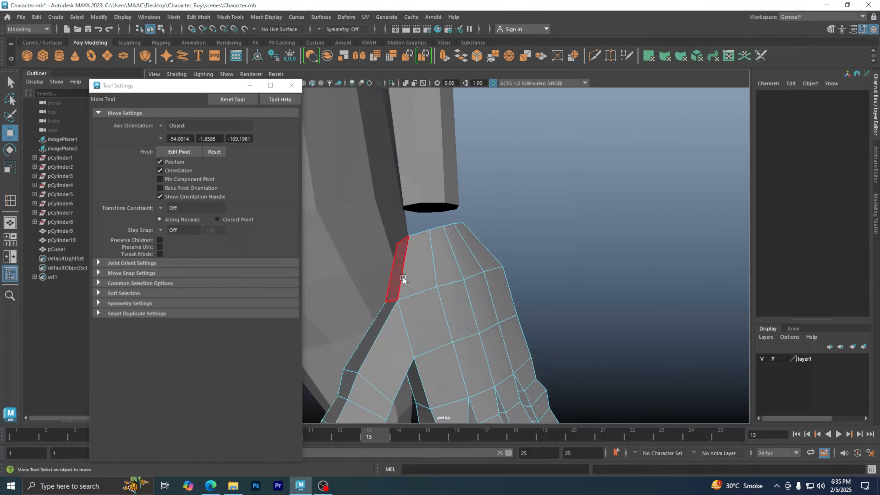
key("space")
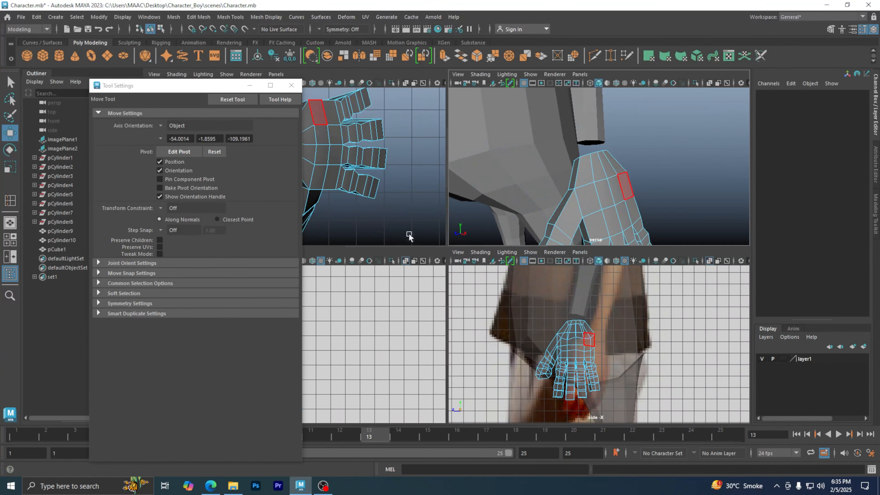
key("space")
middle_click_drag(408, 316, 488, 310, "alt")
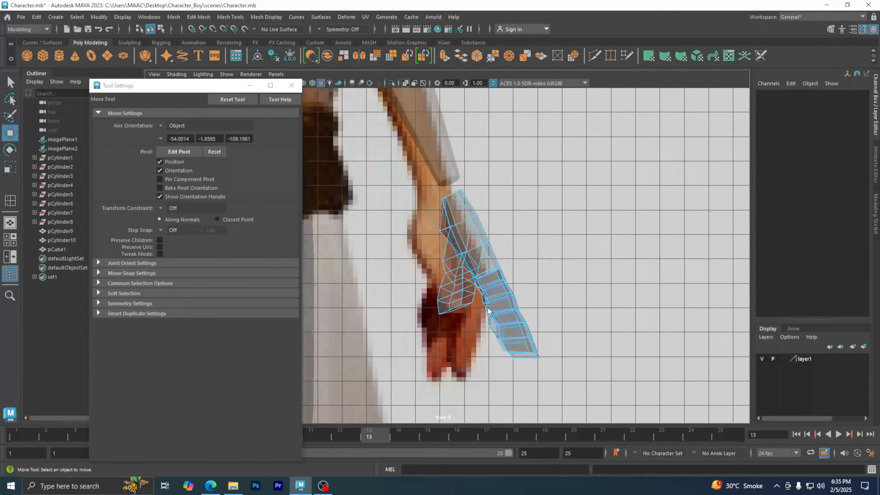
left_click(567, 292)
right_click_drag(481, 263, 486, 256)
left_click(430, 276)
right_click(429, 275)
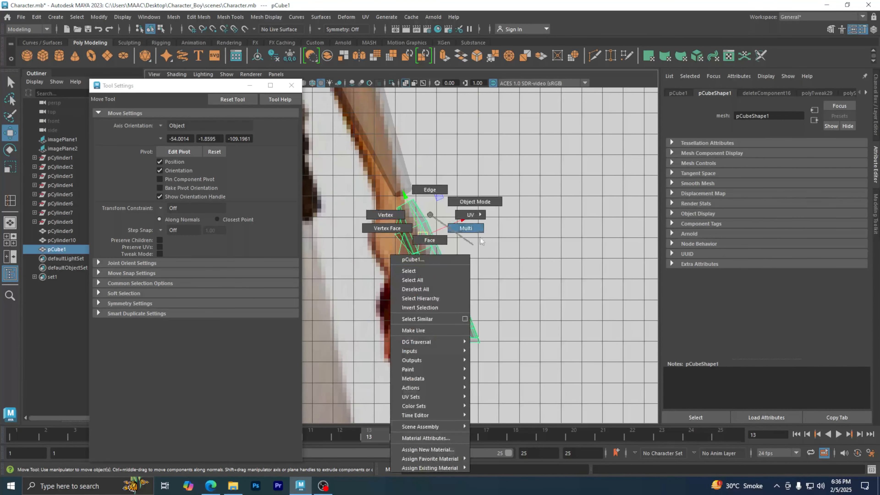
left_click_drag(494, 237, 417, 291)
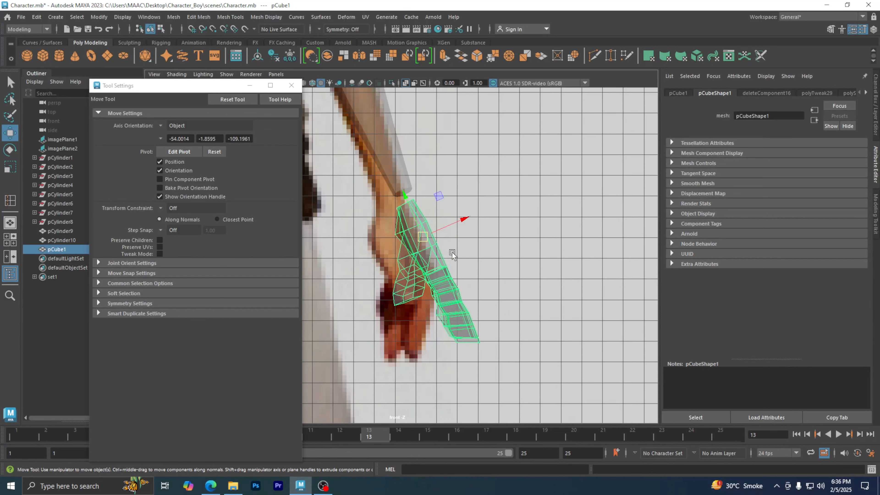
key("space")
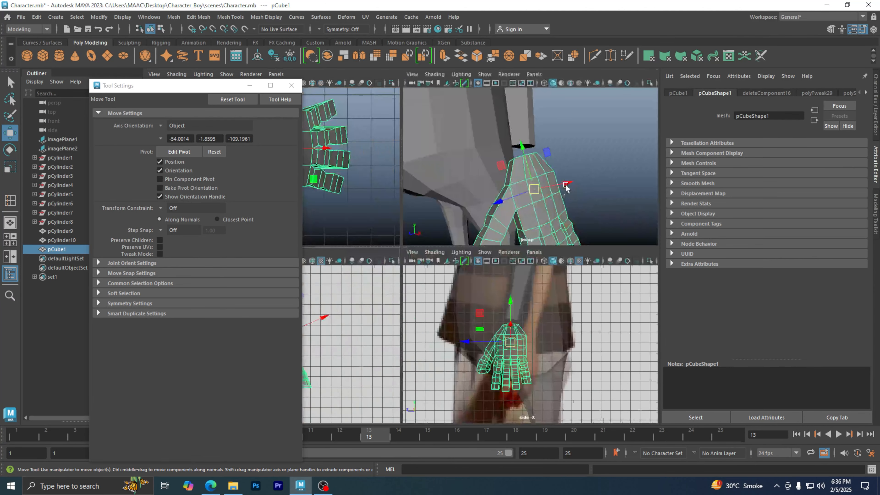
key("space")
Rotate the whole hand by about -2.95° around its X axis to straighten it against the forearm.
left_click_drag(451, 303, 404, 319, "alt")
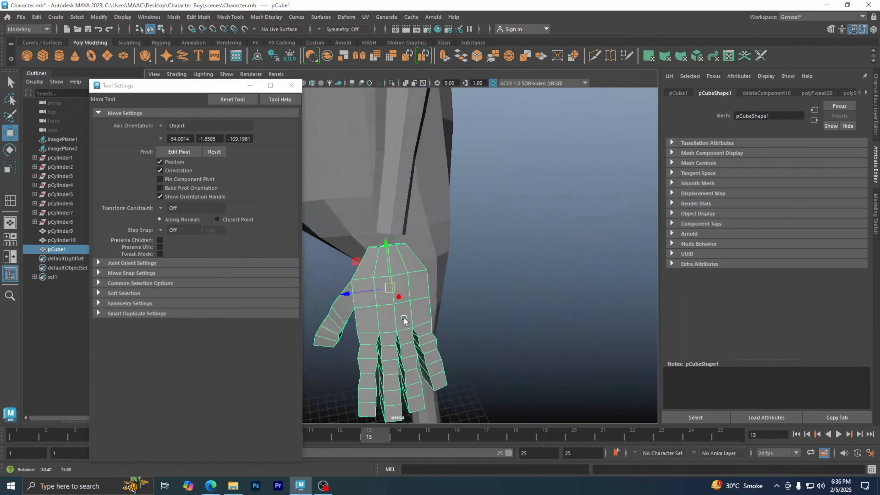
scroll(496, 304, "up", 3)
left_click_drag(460, 311, 490, 313, "alt")
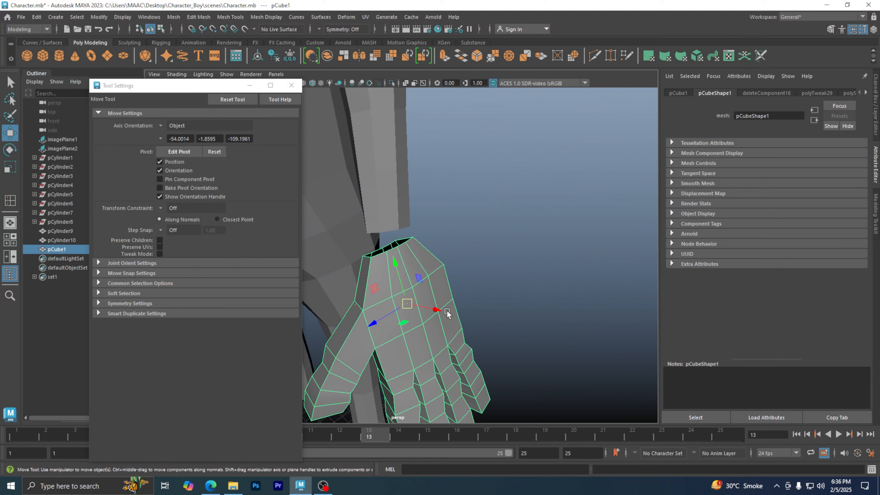
key("e")
left_click_drag(382, 285, 501, 287, "alt")
key("ctrl+z")
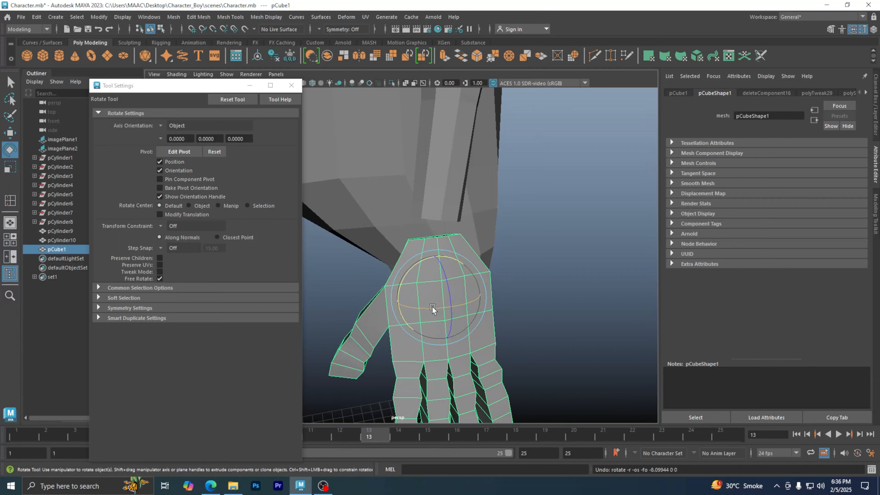
left_click_drag(400, 286, 400, 282)
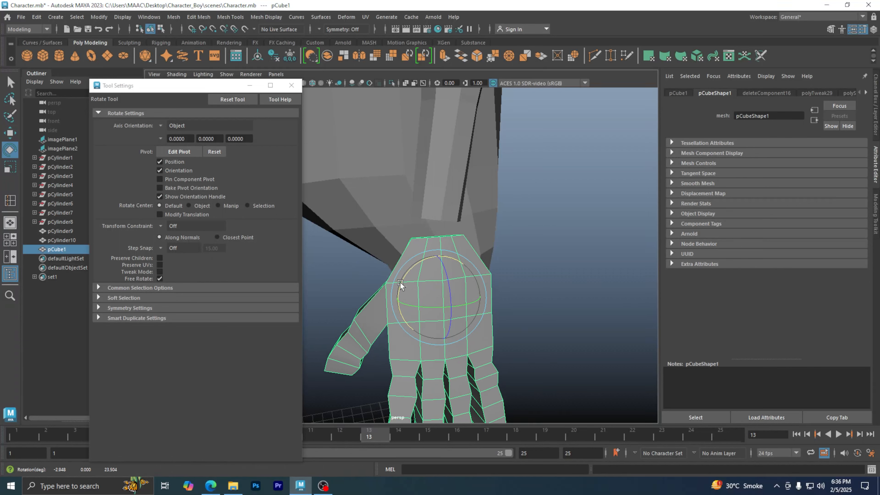
Shift the hand slightly along its local Z and X axes to line its wrist up with the forearm, ending at about 12.388, 32.072, 2.329.
key("w")
left_click_drag(499, 324, 567, 321, "alt")
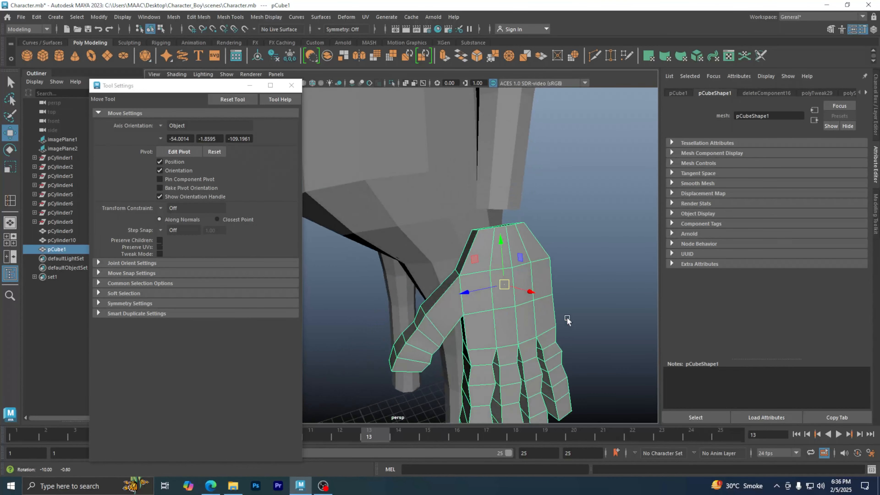
left_click_drag(480, 290, 475, 290)
left_click_drag(528, 280, 559, 279, "alt")
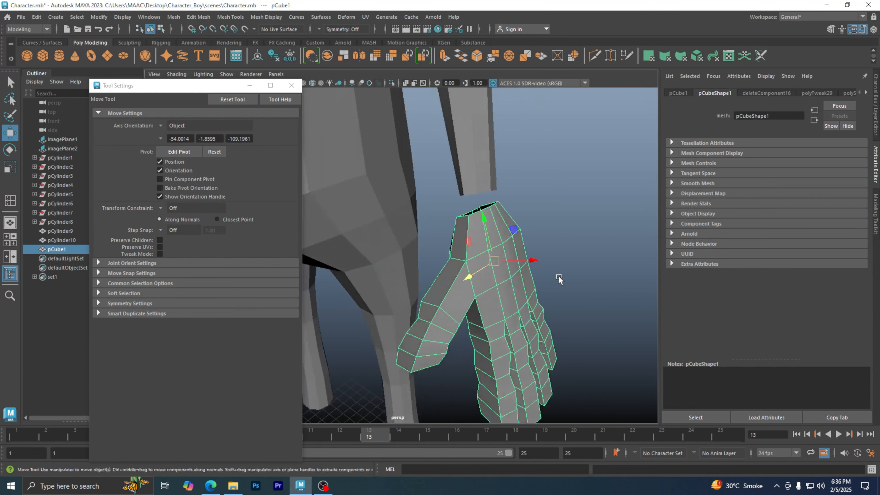
left_click_drag(551, 216, 592, 209, "alt")
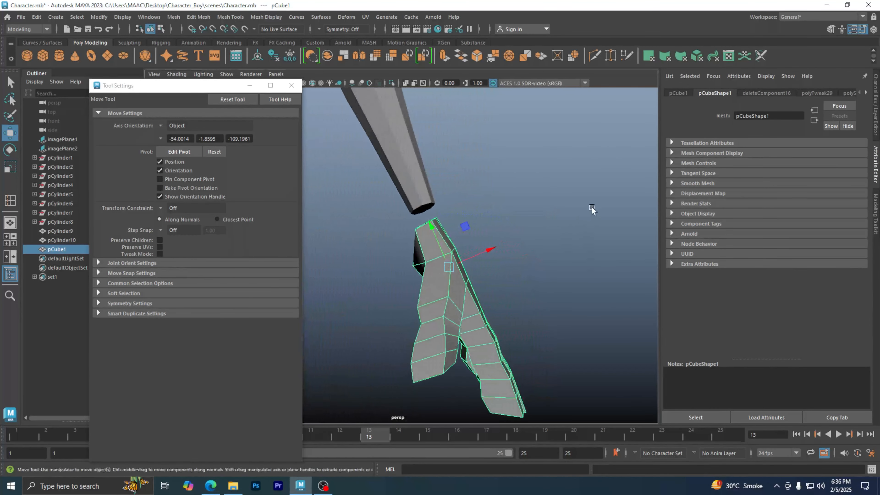
left_click_drag(480, 249, 482, 249)
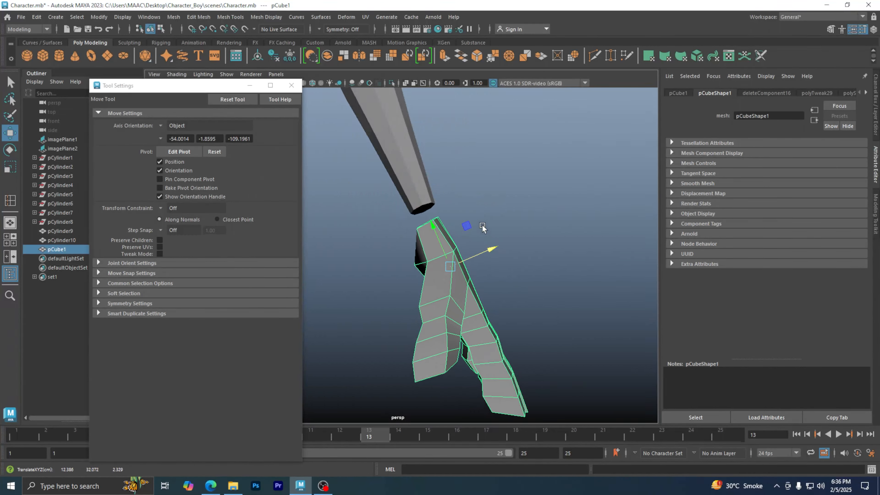
Combine the body-and-arm mesh with the hand into a single mesh and clear the selection.
middle_click_drag(483, 227, 511, 239, "alt")
left_click_drag(511, 238, 550, 223, "alt")
left_click(563, 166)
left_click(449, 167)
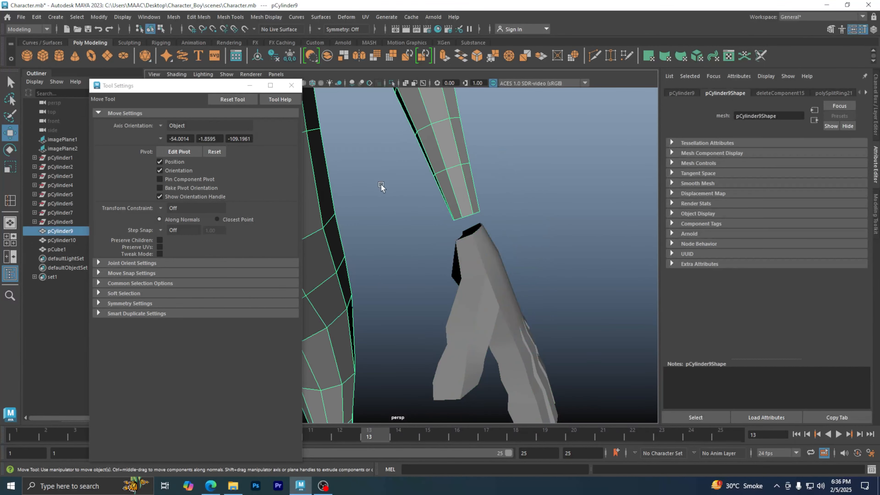
left_click_drag(465, 284, 456, 293, "shift")
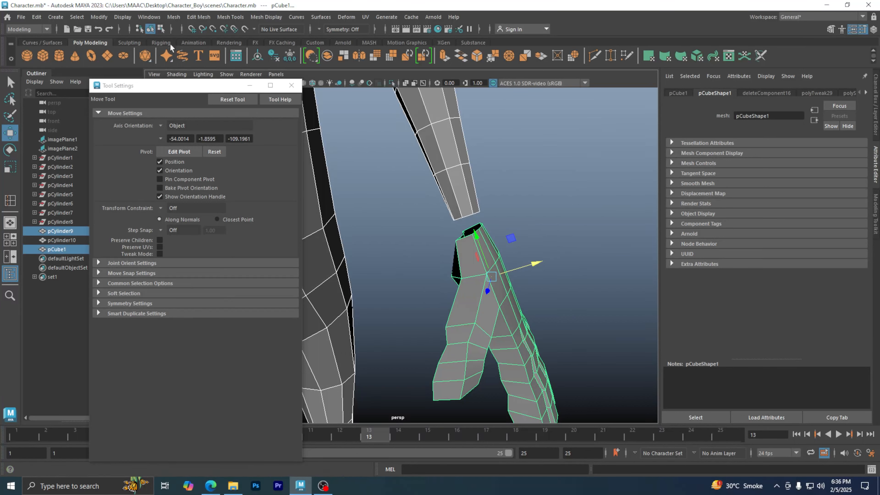
left_click(177, 18)
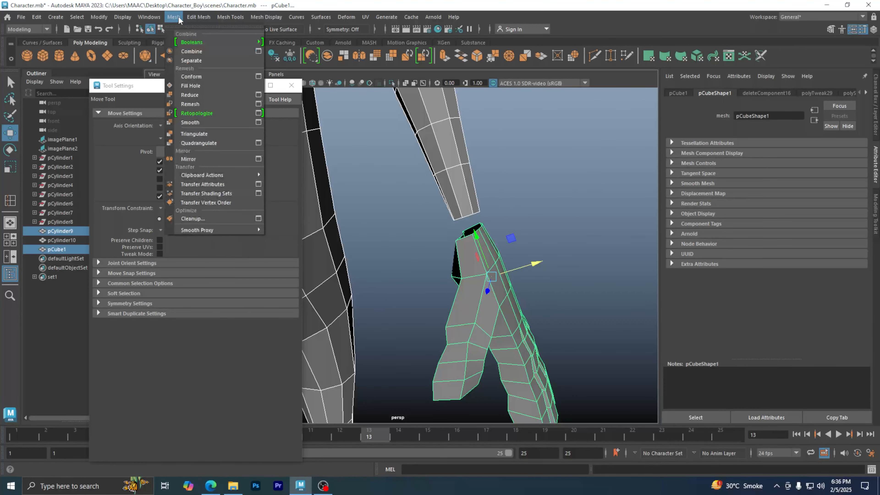
left_click(206, 53)
left_click(583, 222)
left_click_drag(561, 184, 495, 275)
left_click(547, 243)
Delete the ring of triangular faces that caps the forearm's wrist end.
scroll(520, 247, "up", 5)
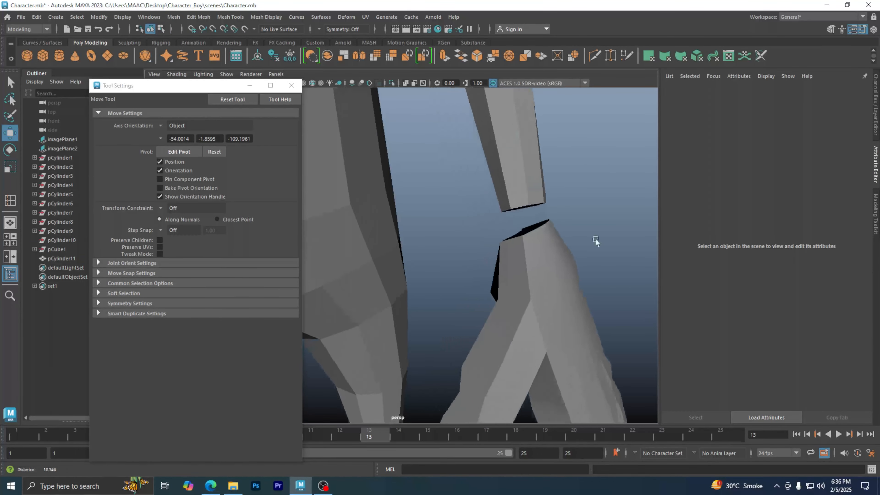
middle_click_drag(617, 251, 515, 216, "alt")
left_click_drag(515, 216, 511, 223, "alt")
left_click(511, 223)
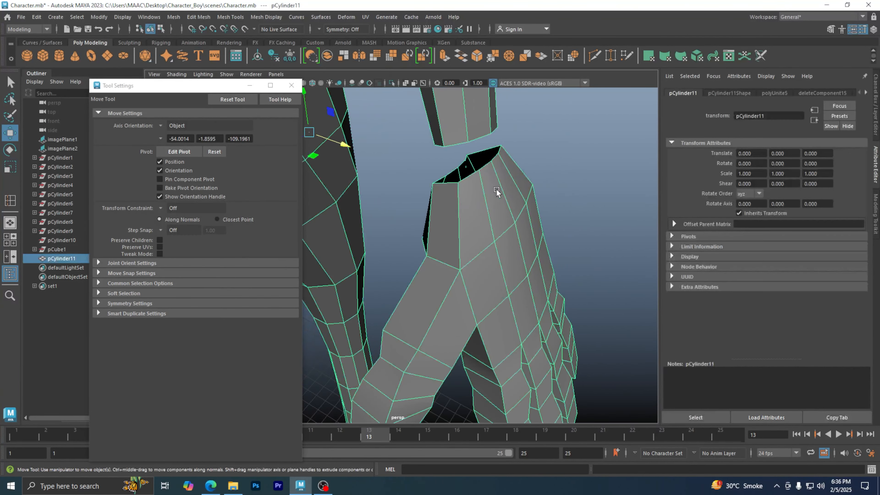
middle_click_drag(496, 189, 507, 235, "alt")
left_click_drag(507, 235, 535, 238, "alt")
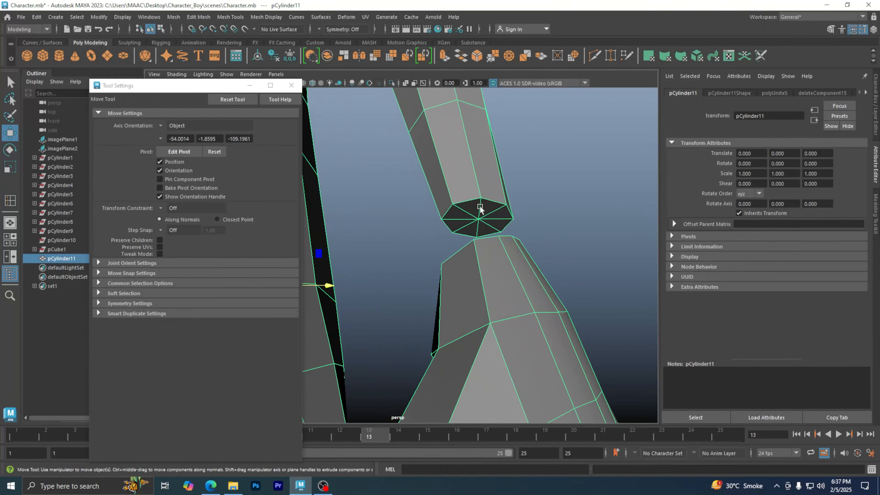
right_click_drag(479, 208, 440, 222)
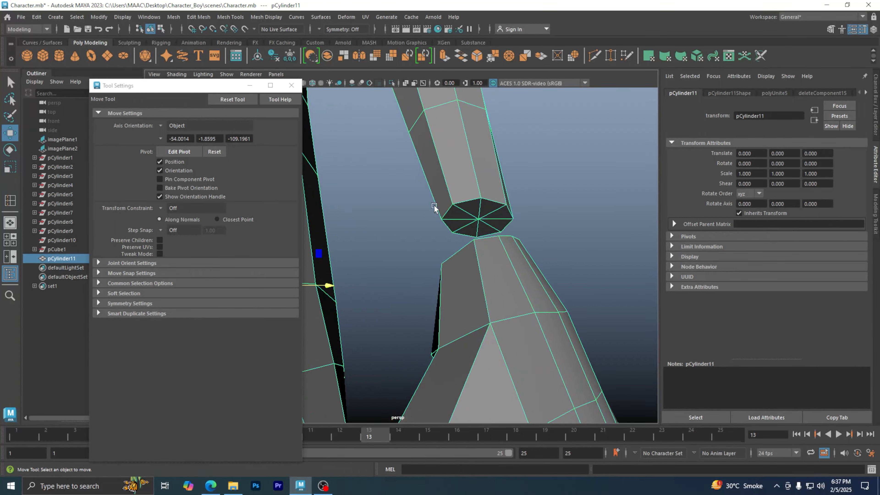
left_click(480, 225)
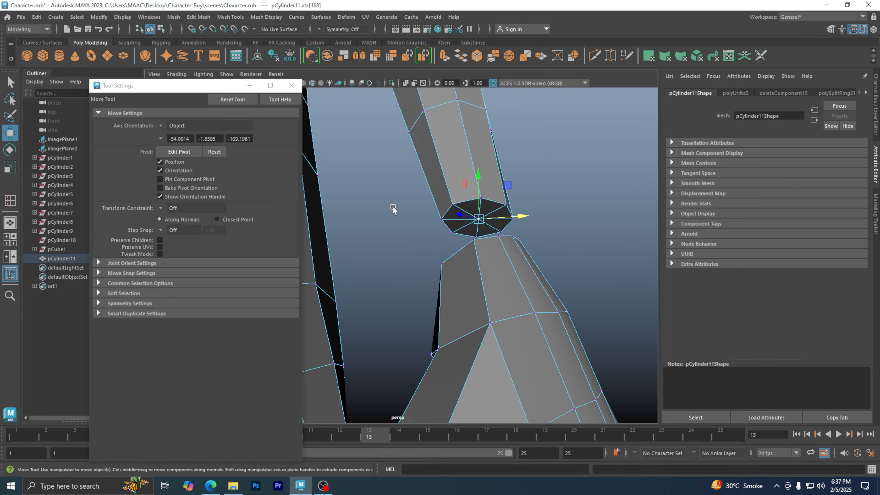
key("ctrl+F11")
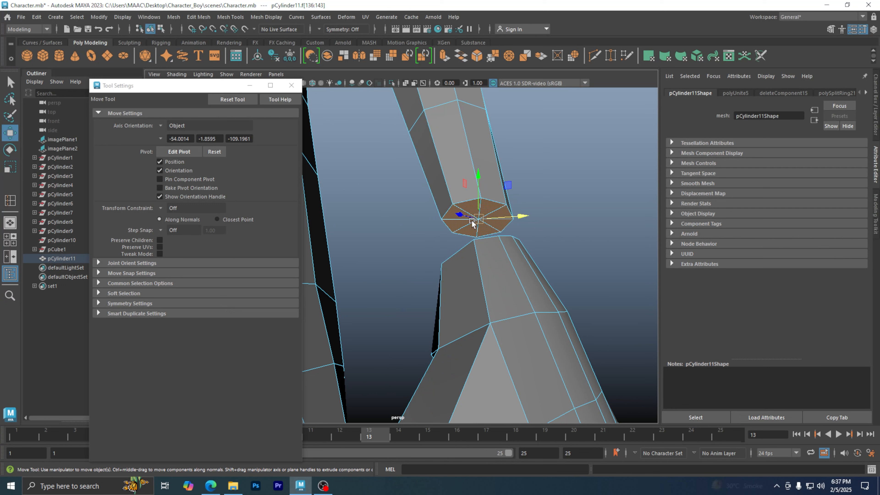
key("Delete")
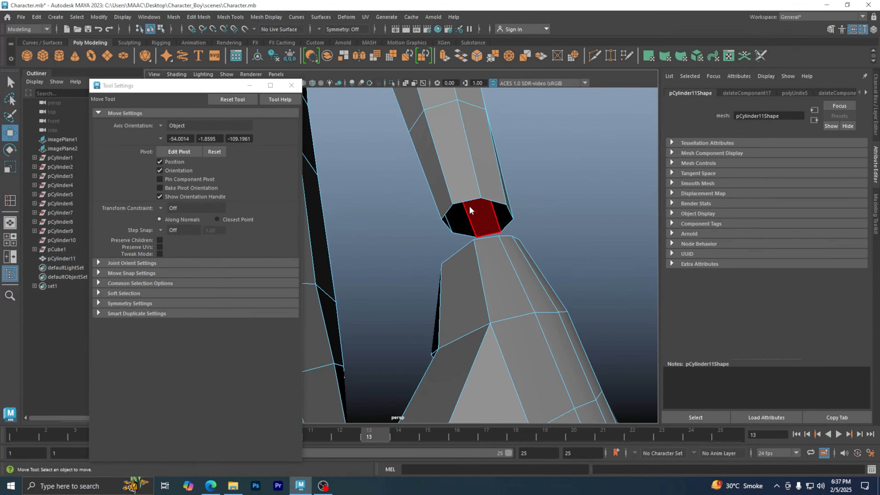
Close the tool settings window and select the open border edge loop at the forearm's wrist end.
right_click_drag(469, 205, 469, 184)
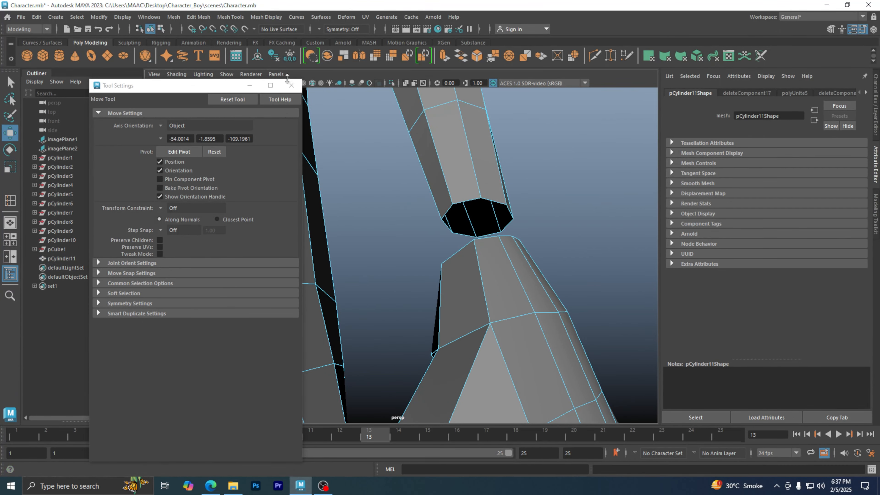
left_click(291, 85)
left_click(487, 207)
double_click(494, 203)
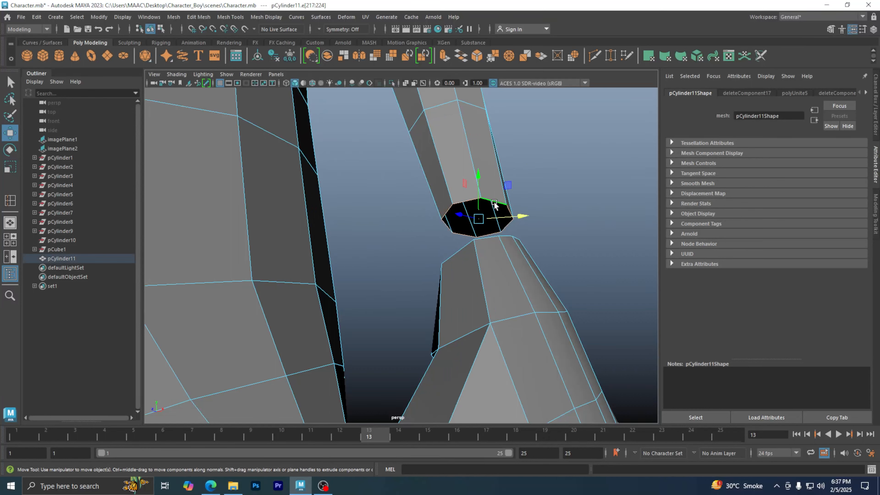
Turn on the Poly Count heads-up display in the viewport.
left_click(154, 19)
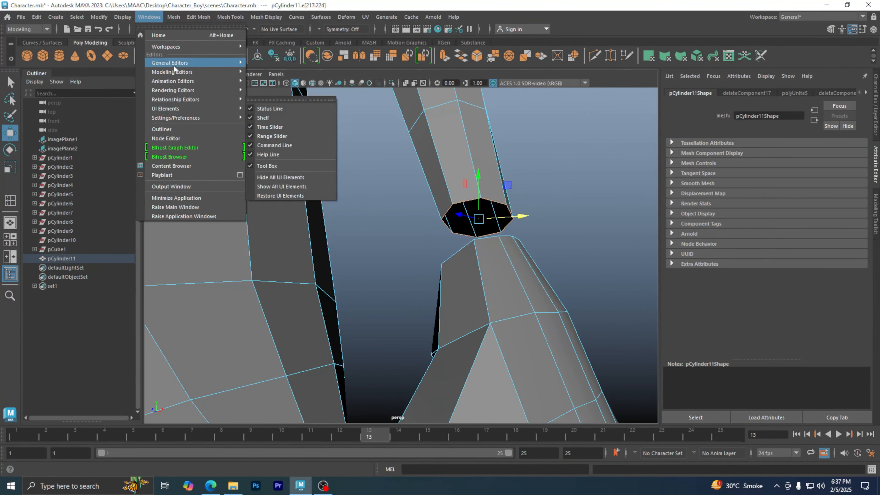
mouse_move(128, 20)
mouse_move(156, 51)
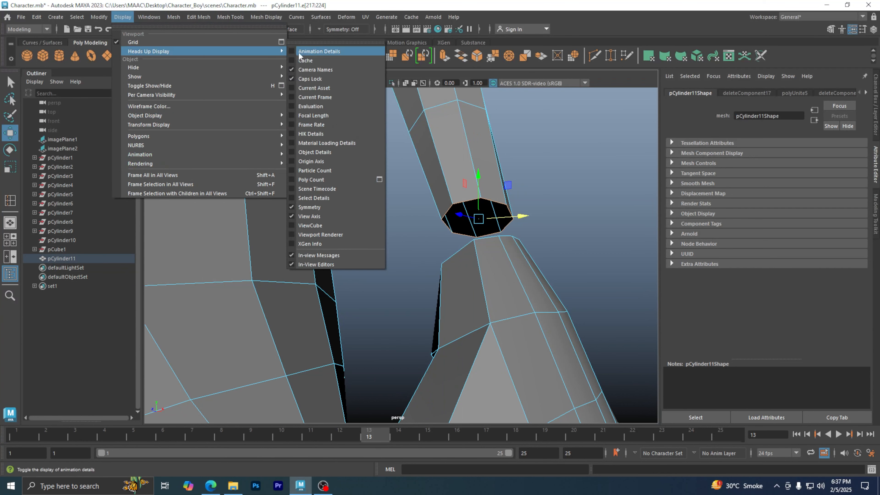
left_click(291, 179)
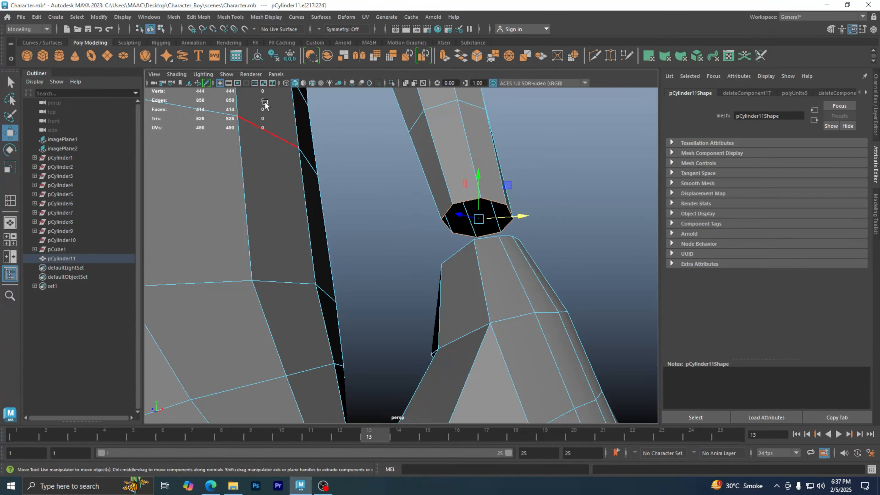
Return the combined mesh to object mode and examine the gap between the forearm and hand openings.
right_click_drag(408, 176, 209, 204, "alt")
left_click_drag(339, 210, 347, 215, "alt")
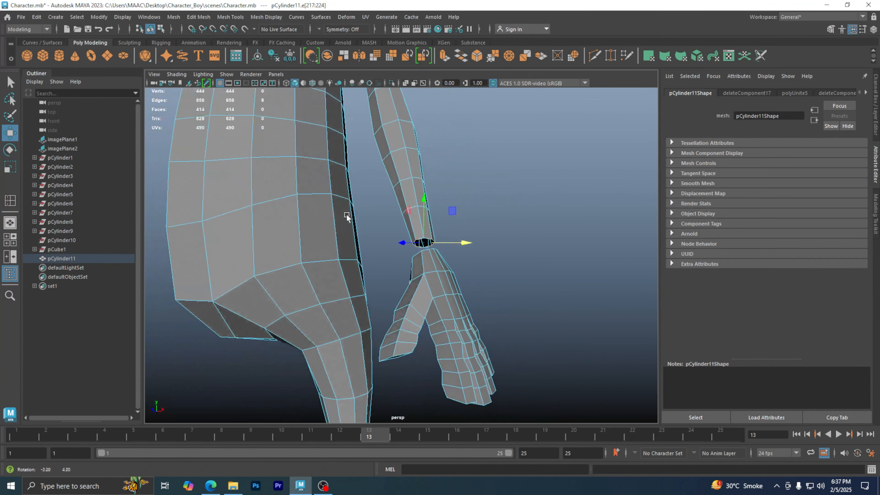
left_click(486, 224)
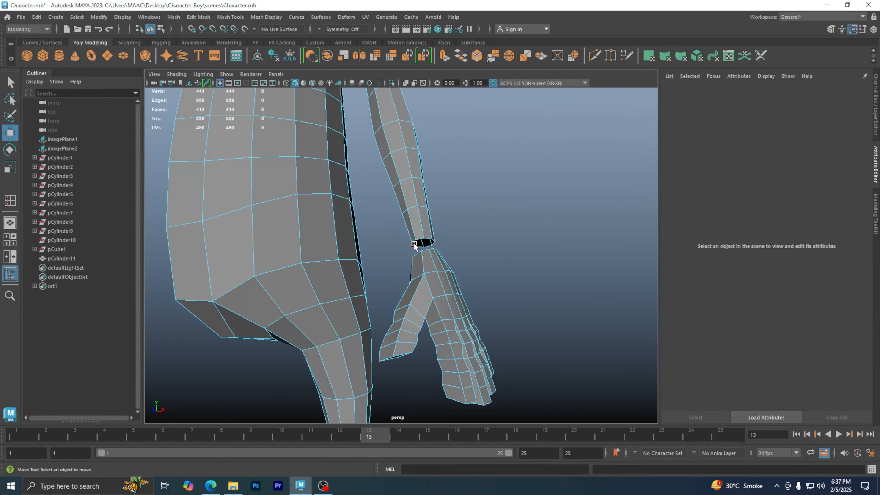
right_click_drag(472, 224, 454, 243, "alt")
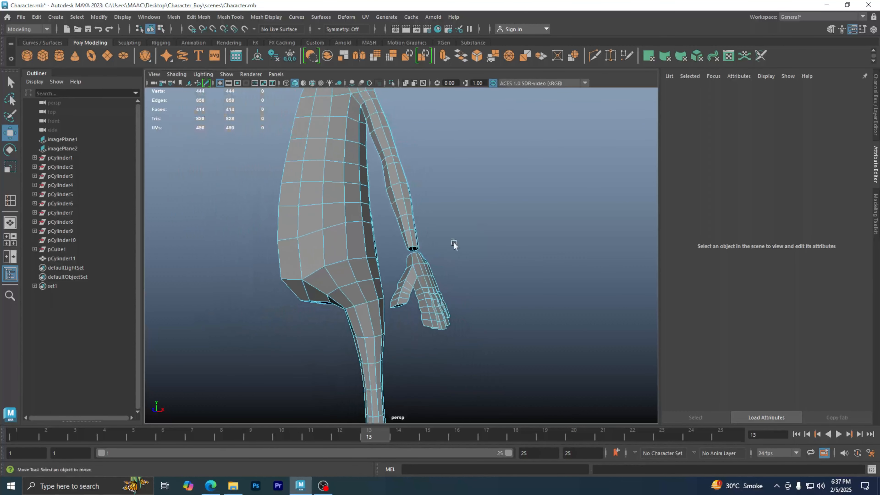
right_click_drag(409, 220, 450, 202)
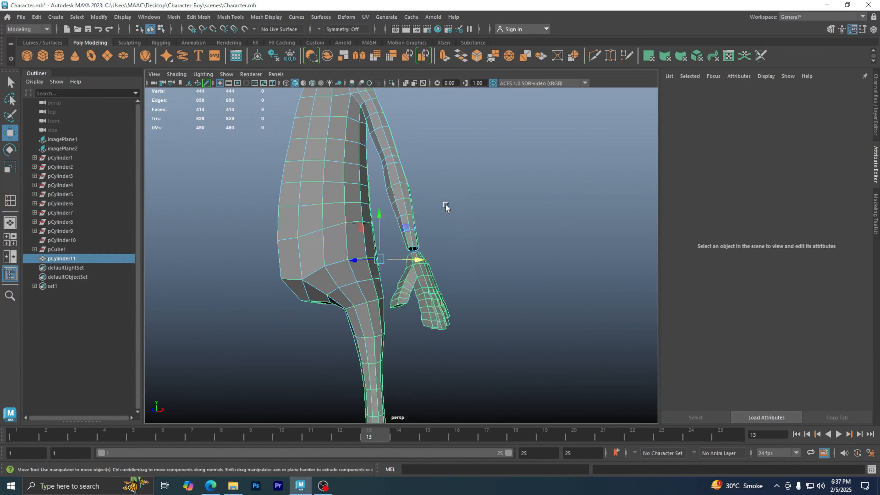
left_click(457, 217)
left_click_drag(433, 248, 296, 267, "alt")
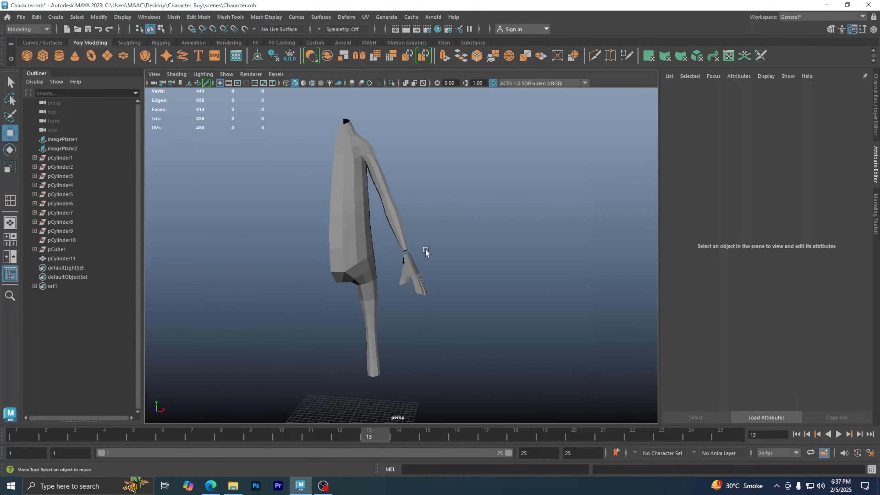
scroll(404, 253, "up", 10)
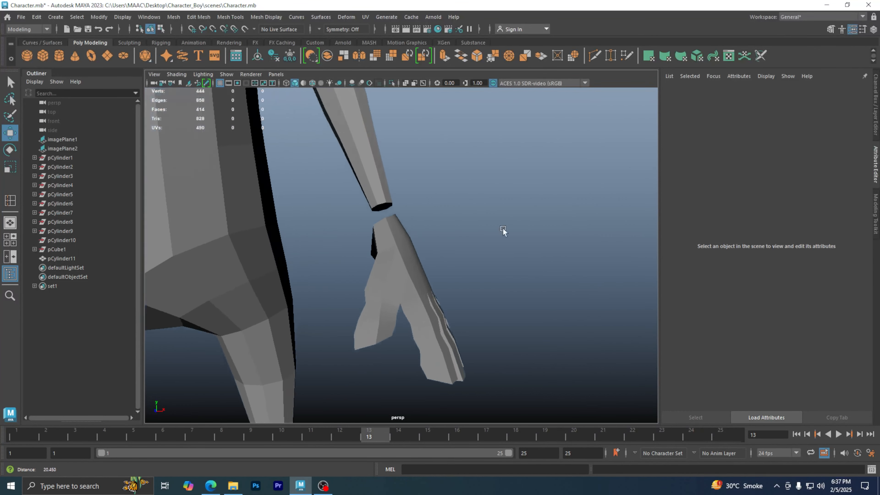
middle_click_drag(407, 220, 472, 288, "alt")
right_click_drag(472, 287, 555, 263, "alt")
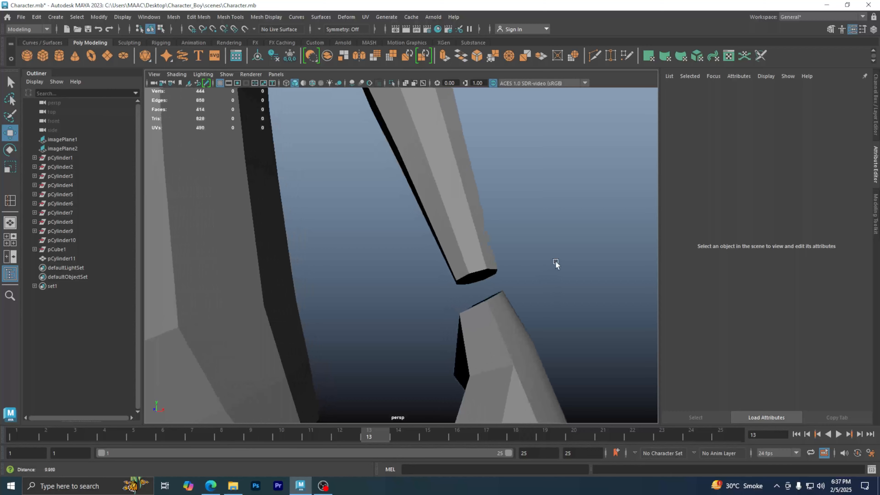
left_click_drag(488, 268, 478, 233, "alt")
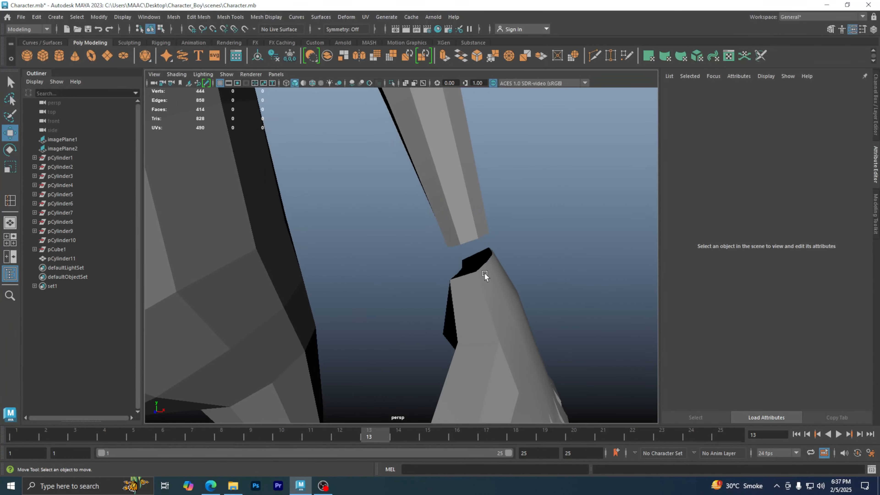
left_click_drag(485, 273, 460, 278, "alt")
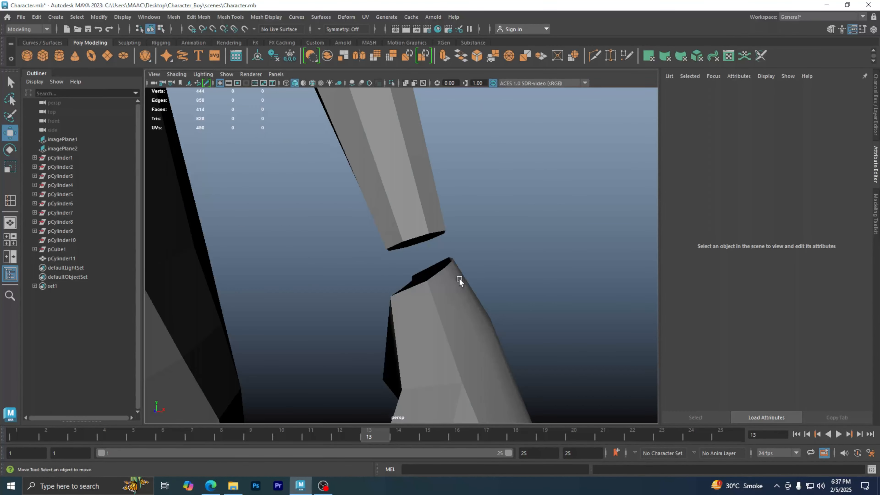
Select the border edge loop of the forearm opening and that of the hand opening in turn to compare their edge counts.
left_click(459, 278)
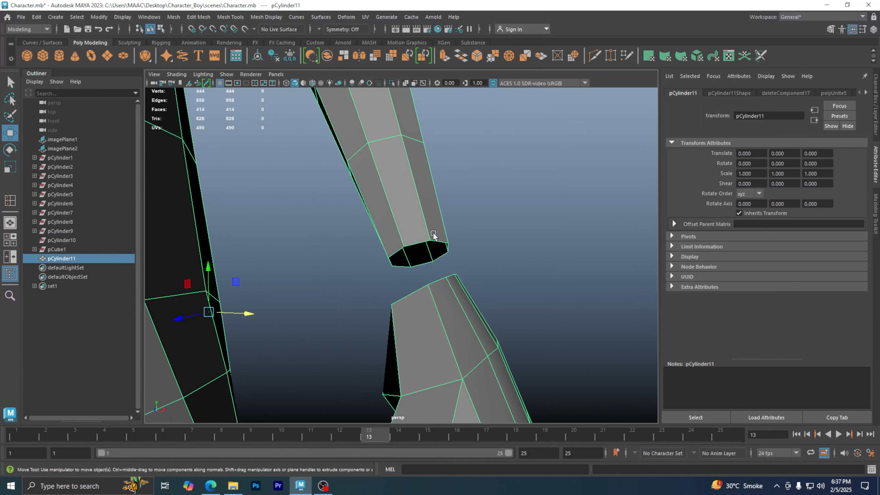
right_click_drag(438, 241, 437, 208)
double_click(420, 241)
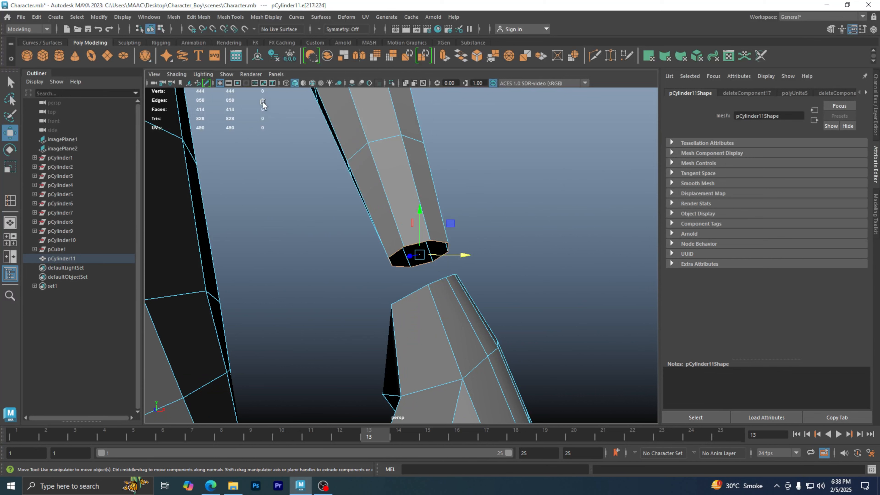
left_click_drag(489, 213, 514, 245, "alt")
left_click(514, 246)
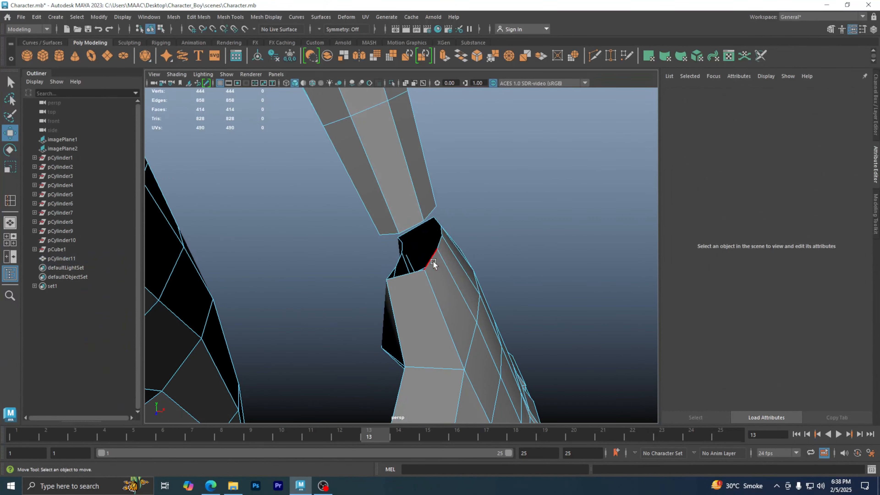
double_click(433, 264)
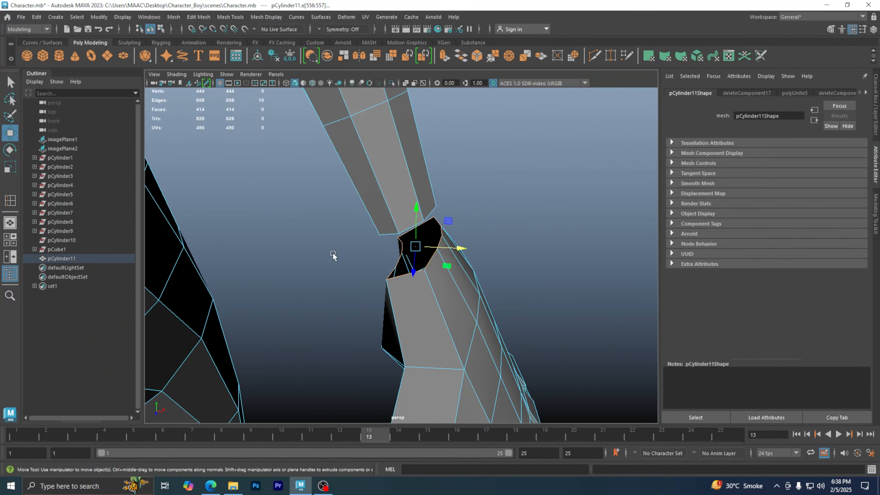
left_click(333, 256)
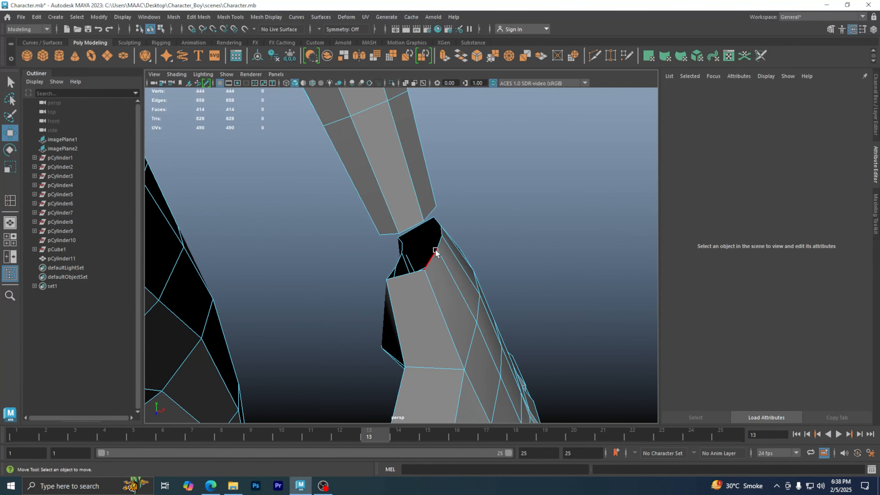
Merge two neighbouring vertices on the border of the hand's wrist opening to remove one border edge.
left_click_drag(447, 268, 448, 254, "alt")
right_click_drag(435, 269, 599, 250, "alt")
middle_click_drag(467, 282, 454, 242, "alt")
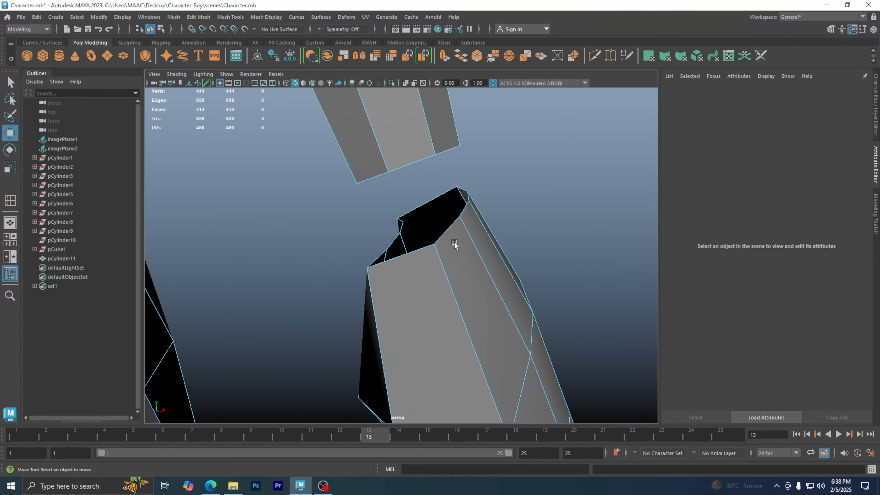
left_click_drag(455, 241, 424, 264, "alt")
middle_click_drag(440, 263, 436, 283, "alt")
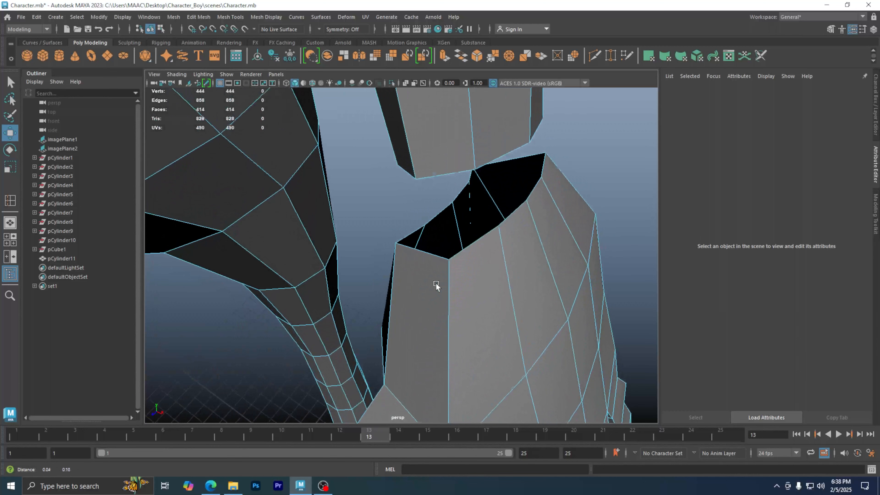
left_click_drag(436, 283, 436, 286, "alt")
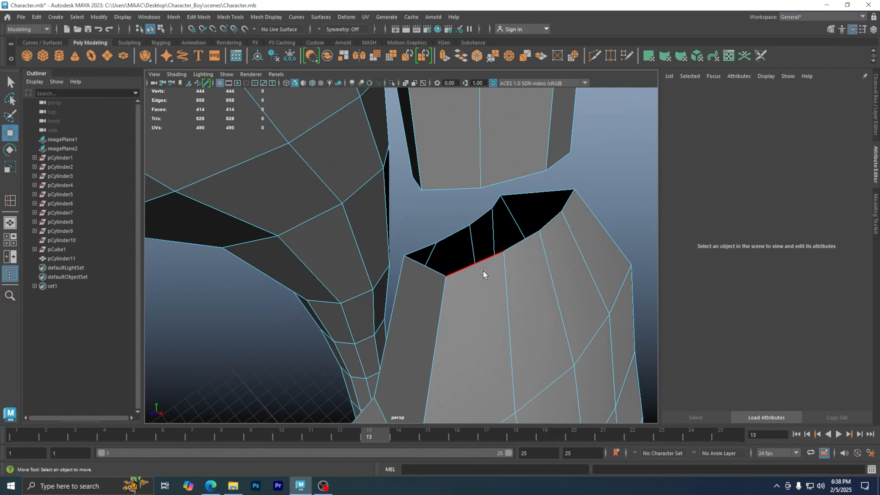
right_click_drag(483, 270, 452, 217)
left_click(449, 278)
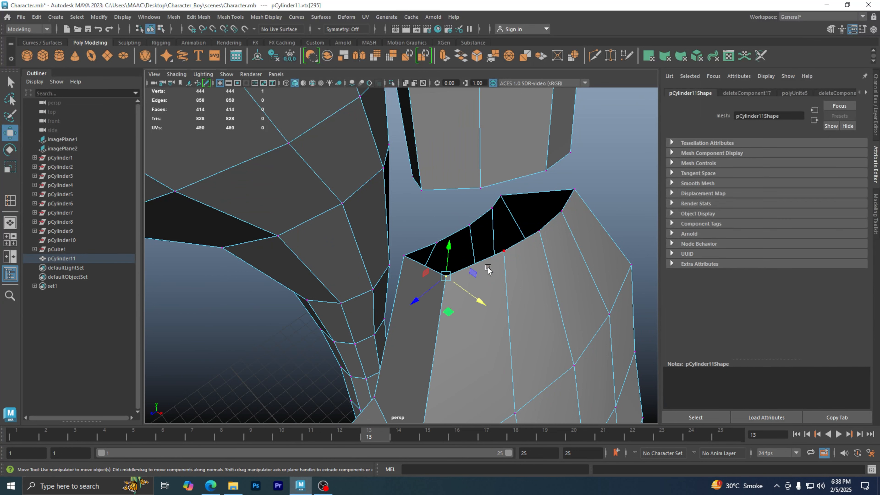
left_click(505, 251, "shift")
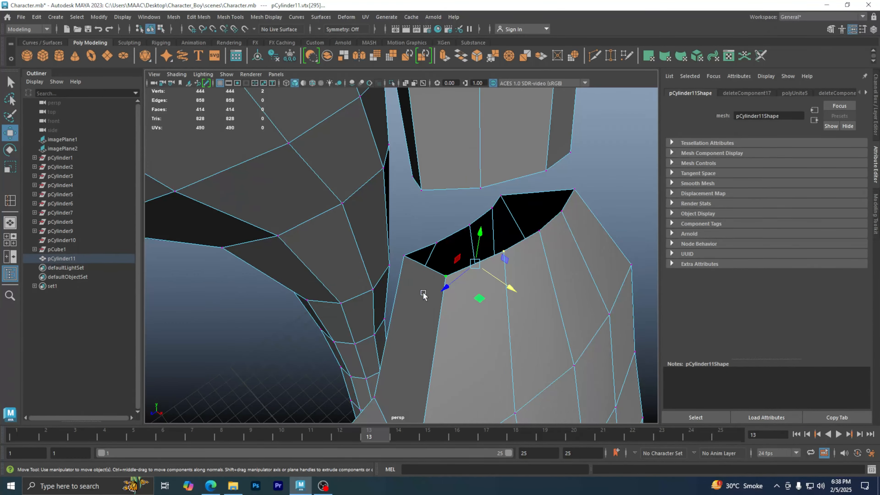
left_click(199, 18)
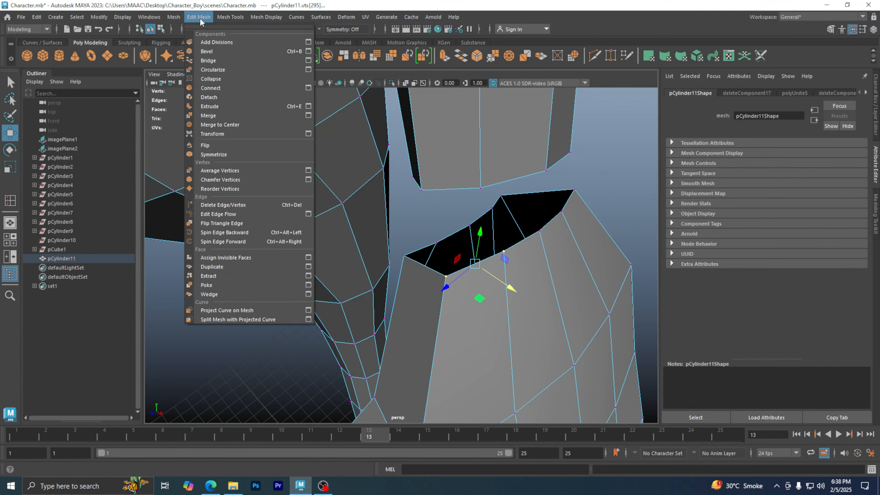
left_click(212, 119)
Merge a second pair of neighbouring border vertices on the thumb side of the hand's wrist opening.
left_click_drag(449, 224, 589, 299, "alt")
left_click(415, 232)
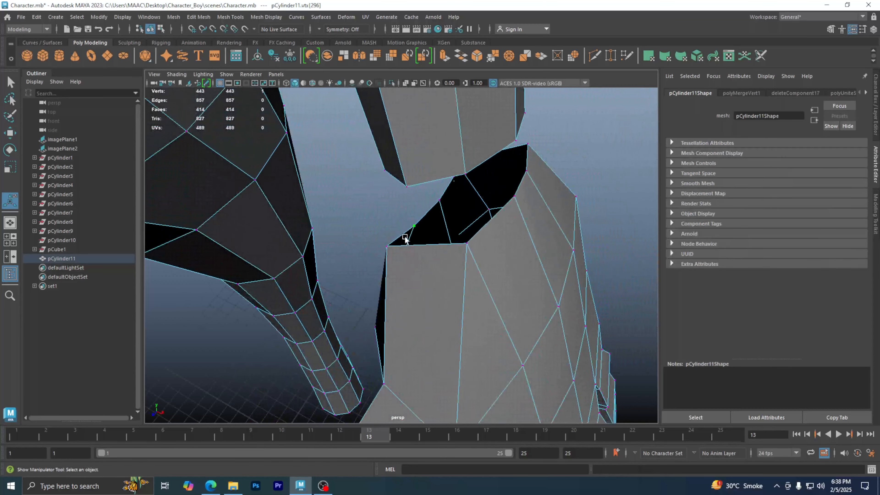
left_click_drag(401, 253, 520, 229, "alt")
left_click(172, 17)
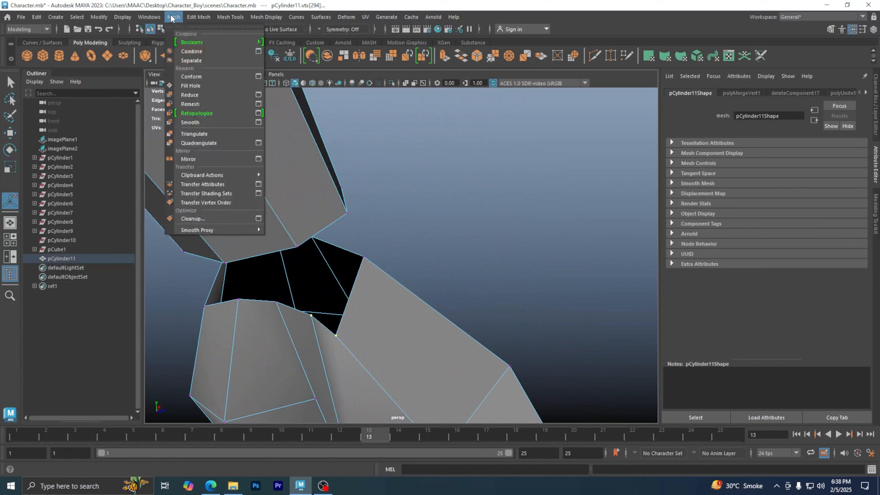
left_click(198, 17)
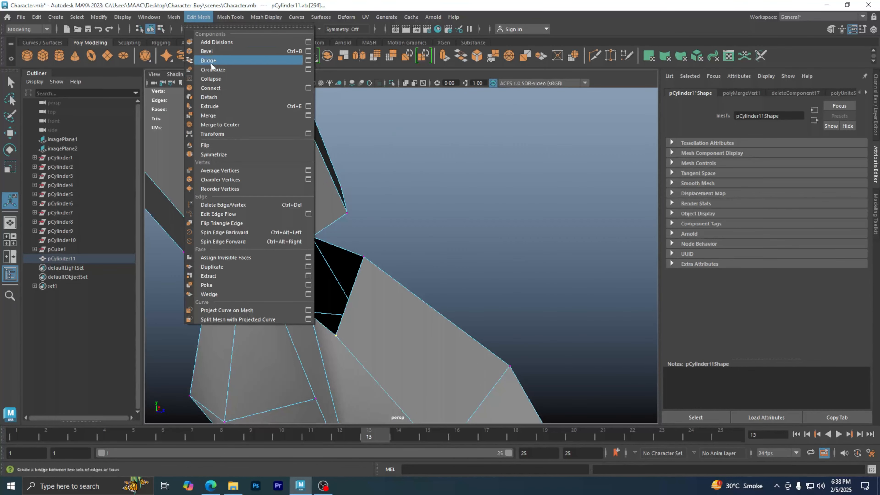
left_click(221, 111)
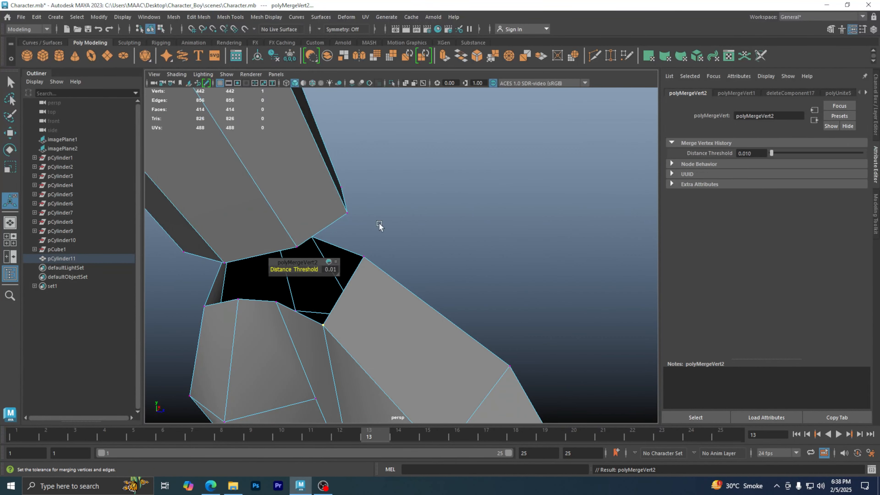
Examine the hand's reduced wrist opening and the surrounding edge flow from several angles, and clear the vertex selection.
middle_click_drag(454, 259, 481, 133, "alt")
scroll(399, 200, "down", 4)
left_click_drag(406, 208, 421, 248, "alt")
middle_click_drag(421, 249, 415, 187, "alt")
scroll(383, 221, "up", 3)
left_click_drag(451, 189, 463, 210, "alt")
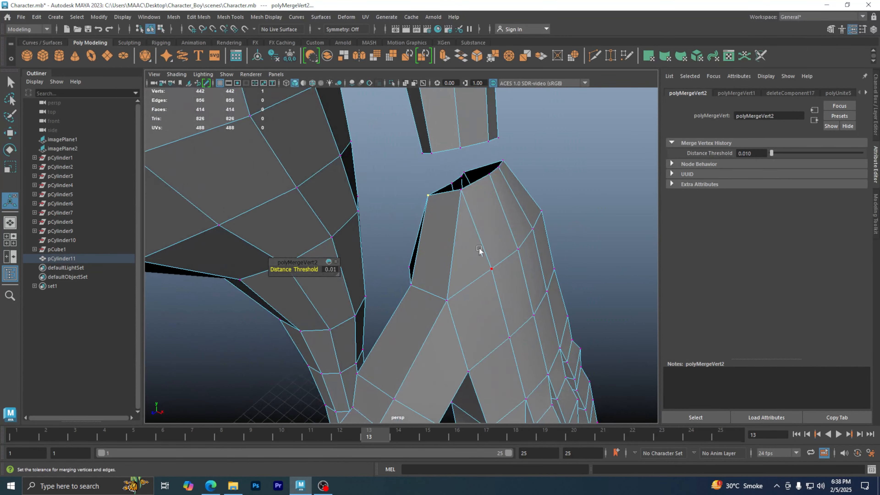
left_click_drag(472, 252, 415, 222, "alt")
mouse_move(436, 252)
left_mouse_down("alt")
mouse_move(432, 243)
mouse_move(481, 224)
mouse_move(449, 252)
left_mouse_up("alt")
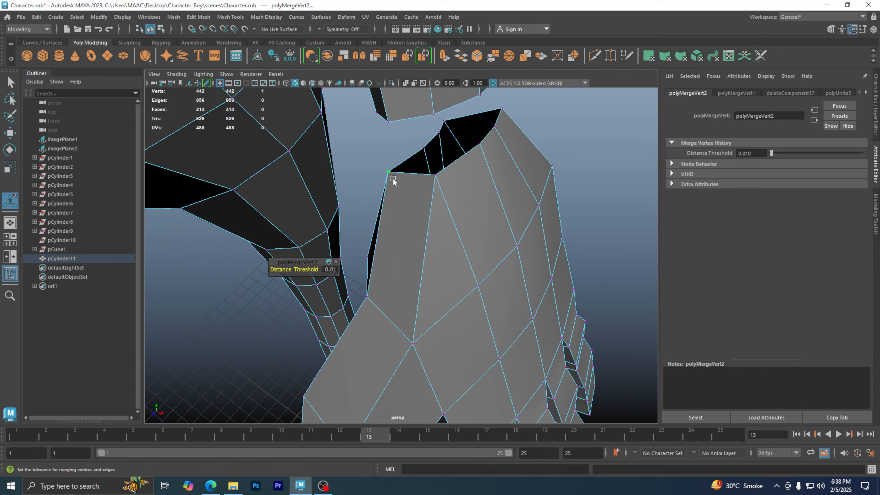
left_click(400, 155)
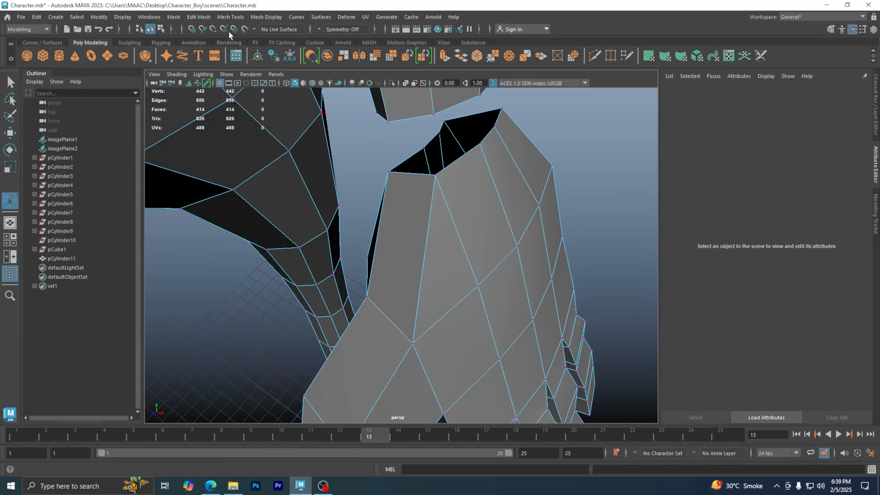
Insert an edge with the Insert Edge Loop tool across the long face just below the hand's wrist opening.
left_click(228, 18)
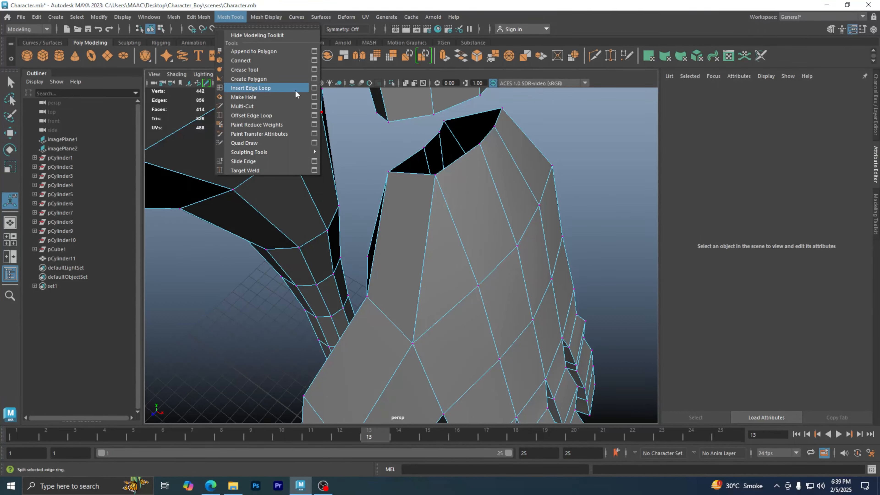
left_click(313, 88)
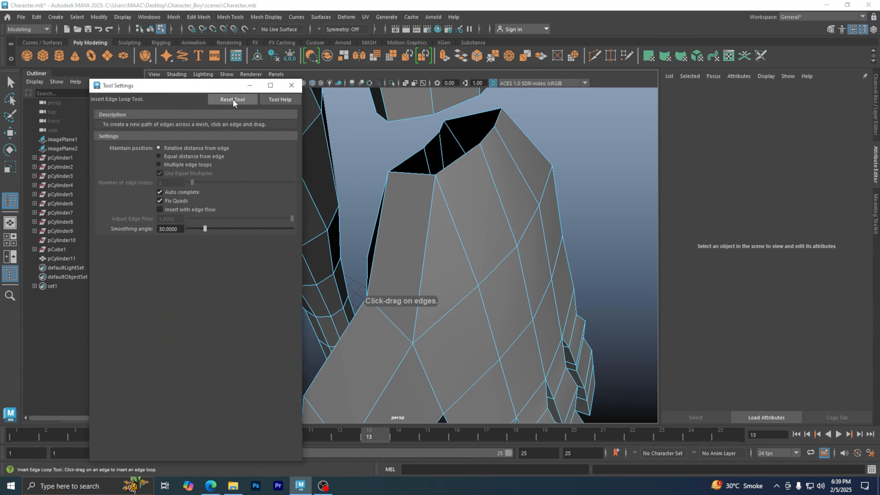
left_click_drag(425, 257, 424, 265)
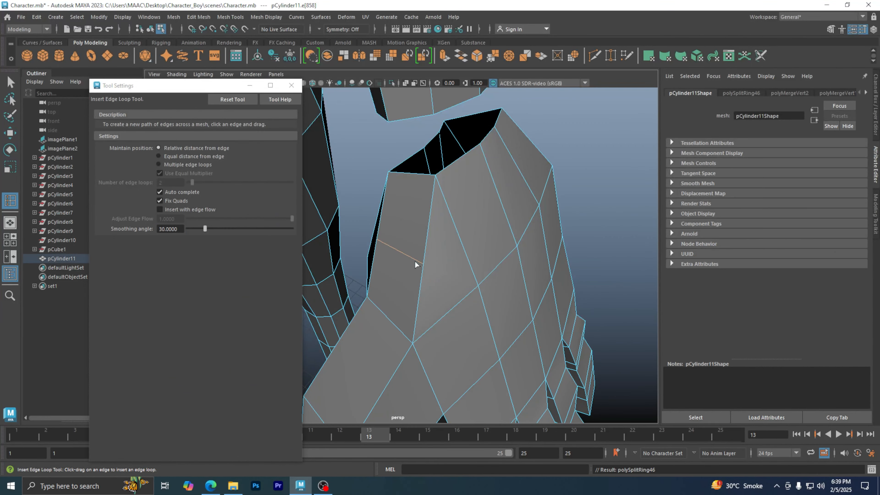
key("r")
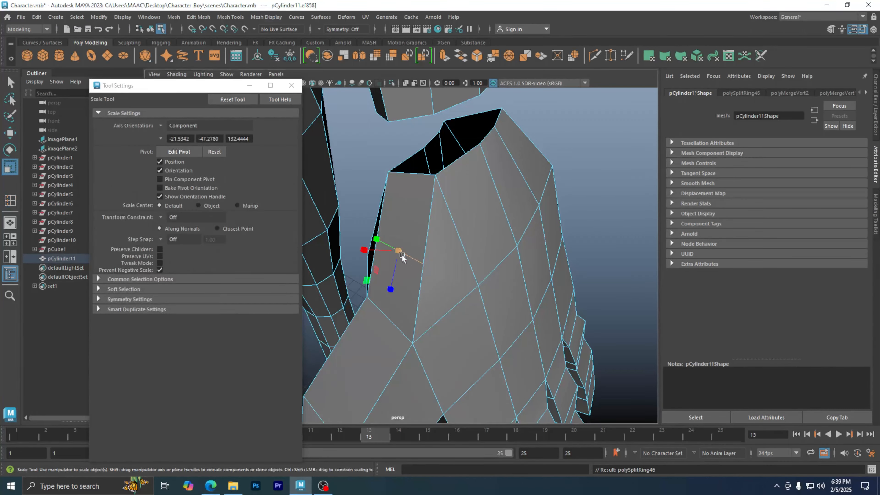
left_click_drag(381, 241, 428, 264, "alt")
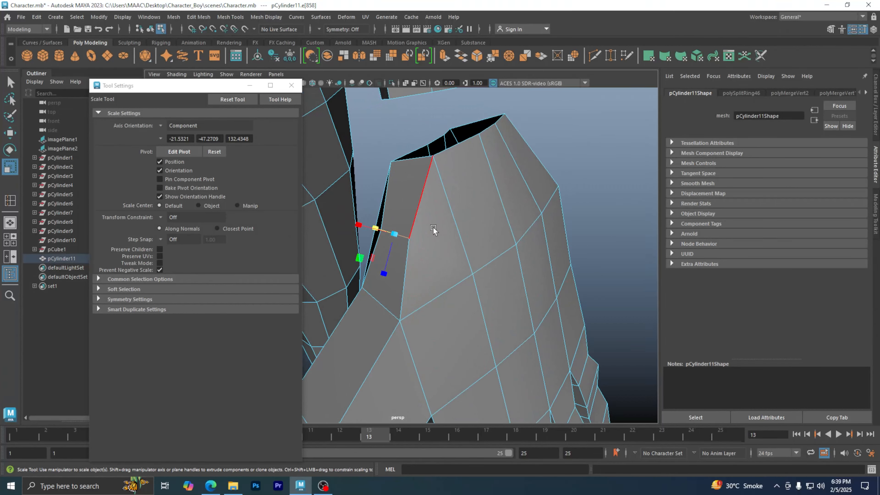
Return the mesh to object mode and inspect the hand and forearm openings for the connection.
right_click_drag(433, 229, 487, 196)
scroll(487, 195, "down", 3)
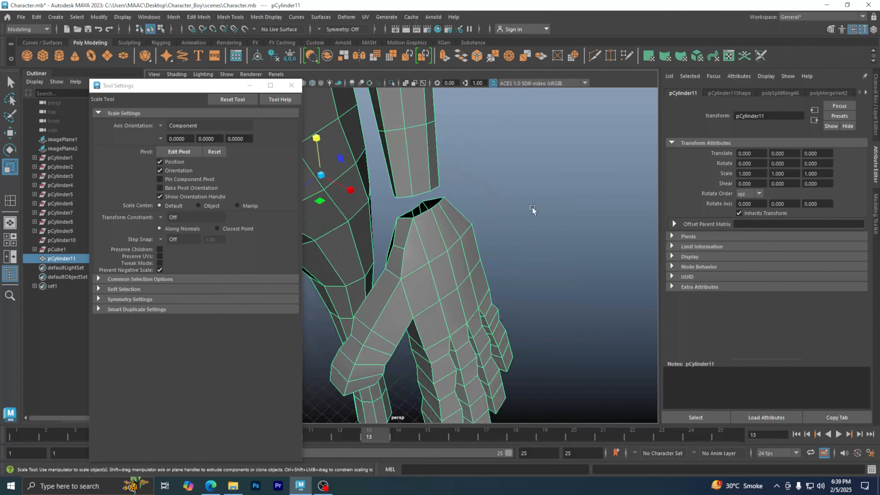
left_click(532, 209)
left_click_drag(527, 231, 459, 227, "alt")
left_click(460, 200)
scroll(467, 196, "up", 4)
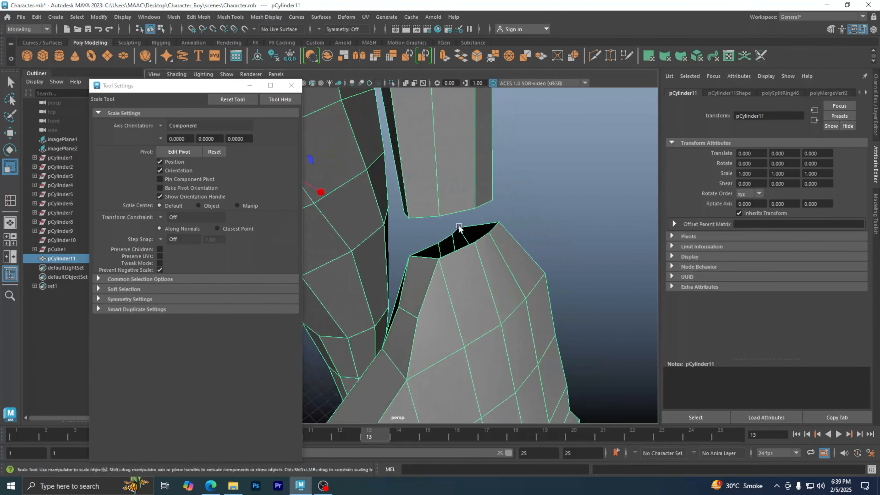
Close the tool settings window and select the border edge loops of both the forearm and hand openings.
left_click(292, 85)
right_click_drag(478, 195, 478, 175)
double_click(453, 192)
left_click_drag(461, 213, 470, 250, "alt")
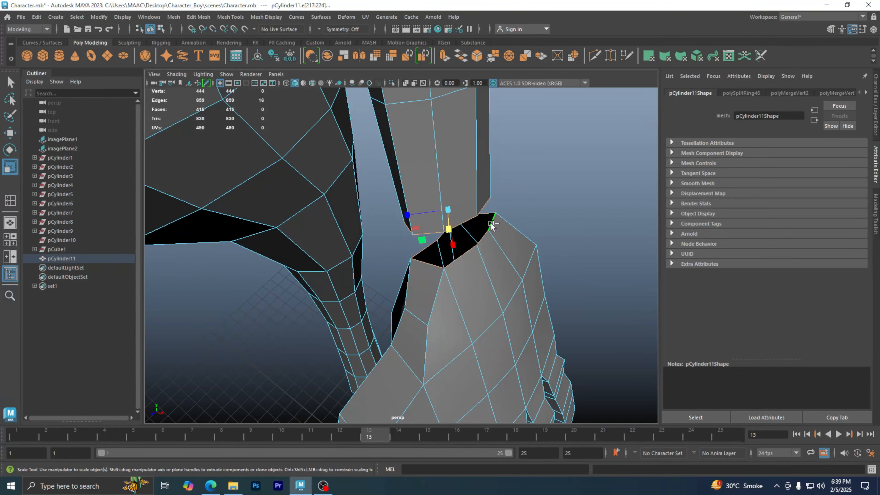
mouse_move(491, 225)
left_mouse_down("alt")
mouse_move(497, 230)
mouse_move(472, 216)
mouse_move(542, 212)
mouse_move(486, 234)
left_mouse_up("alt")
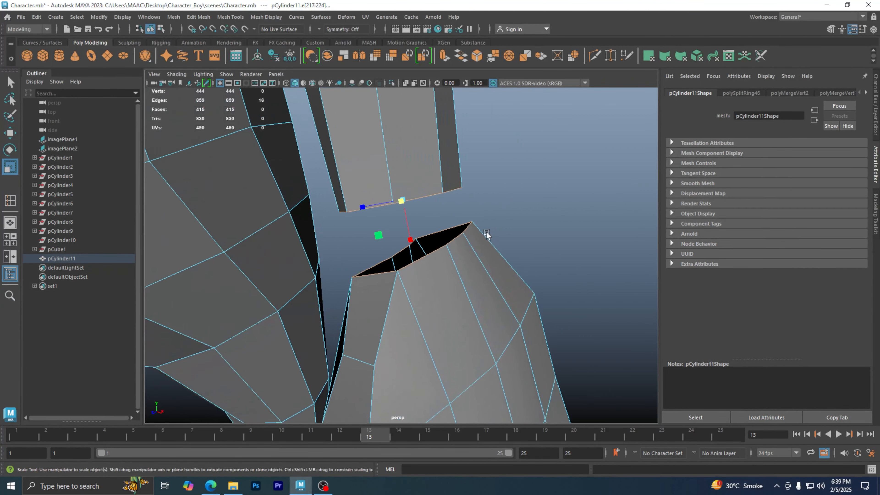
Bridge the two selected border edge loops with divisions set to 0.
left_click(196, 18)
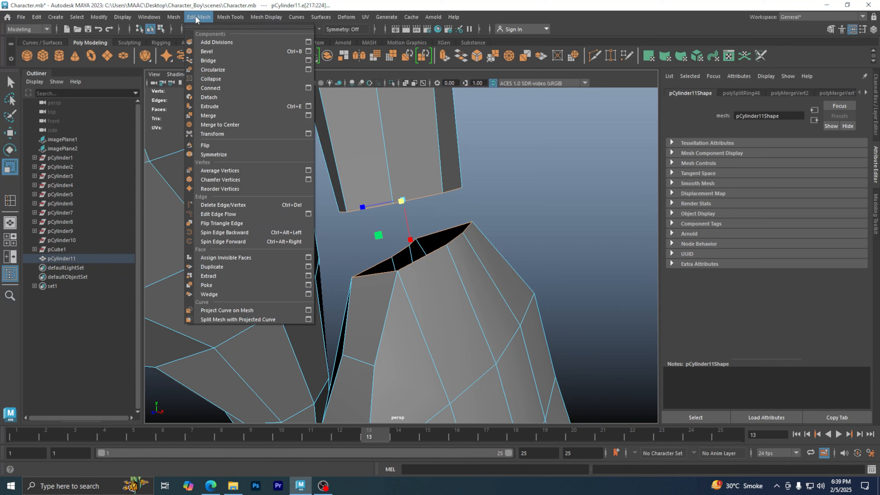
left_click(231, 61)
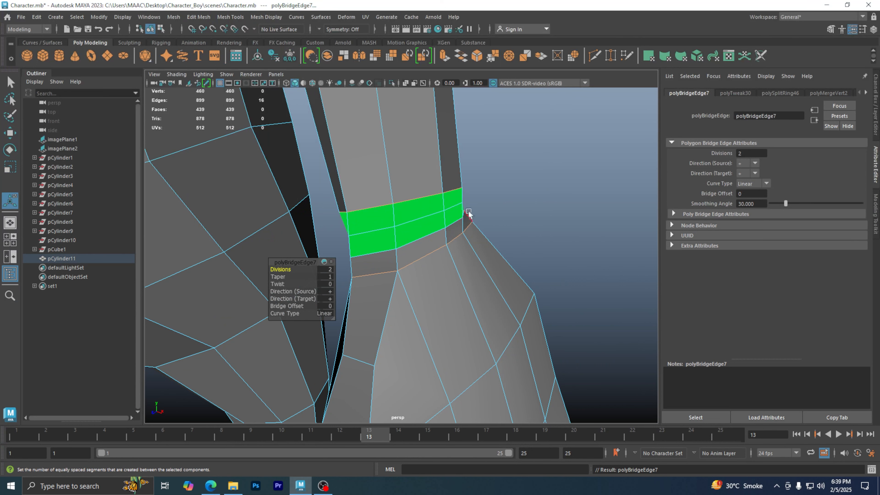
left_click_drag(277, 270, 267, 271)
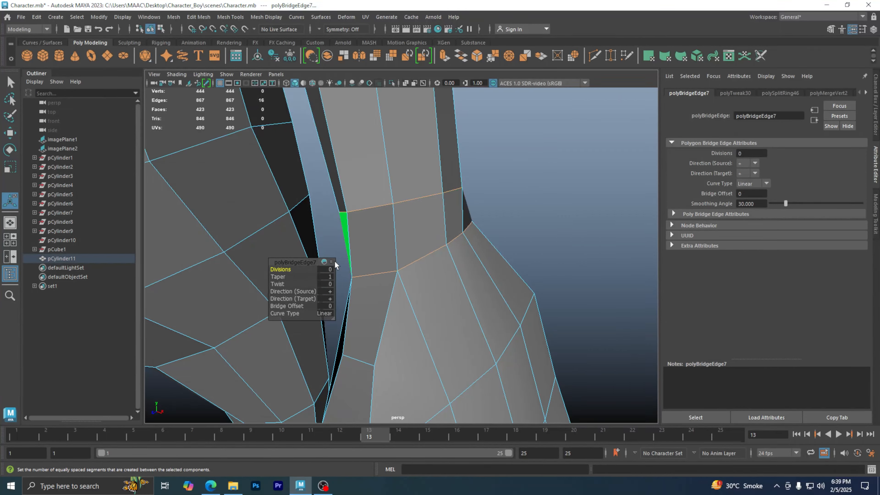
left_click_drag(398, 239, 202, 261, "alt")
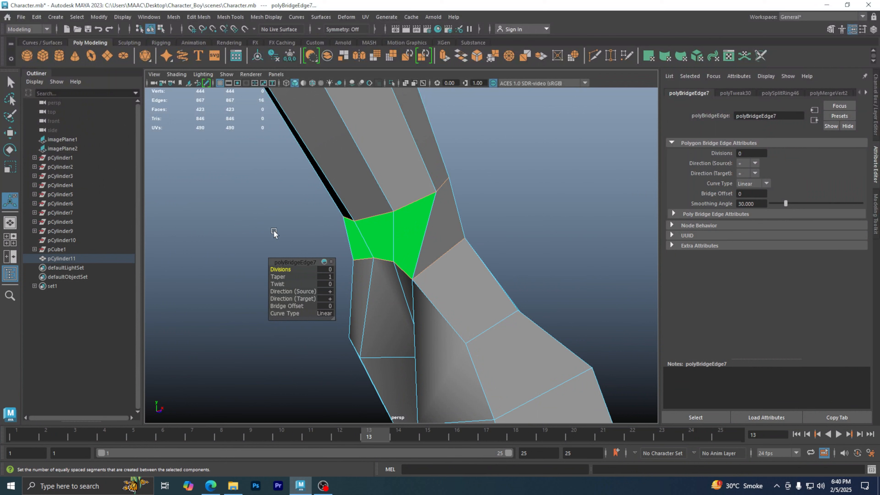
Return the mesh to object mode and examine the bridged wrist faces and their green shading from all sides.
left_click(250, 229)
right_click_drag(312, 236, 349, 202)
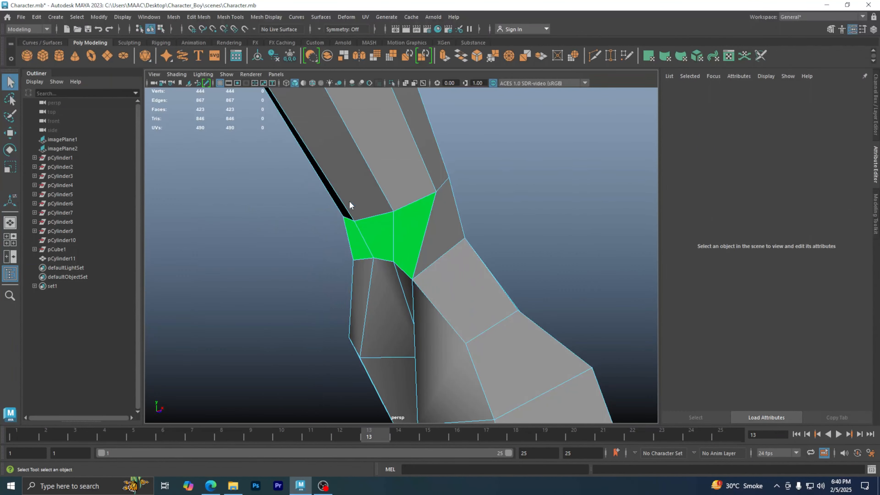
left_click(271, 246)
left_click_drag(270, 246, 385, 259, "alt")
left_click_drag(504, 210, 393, 269)
left_click(459, 269)
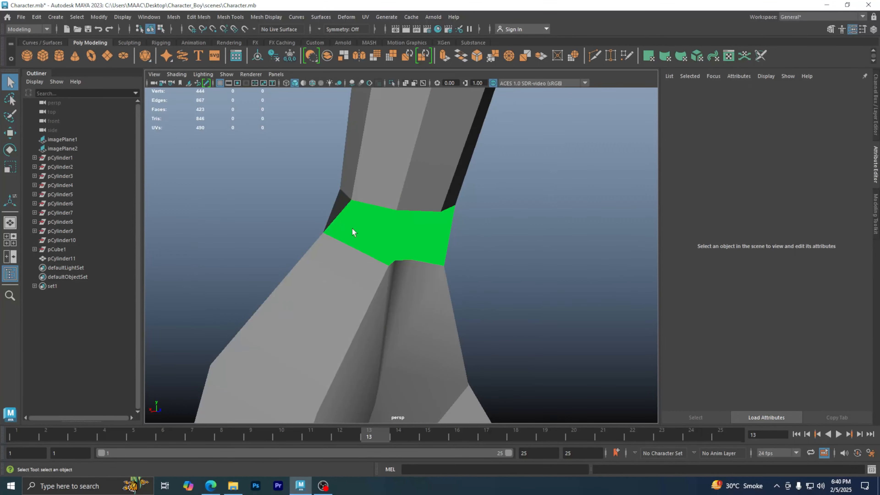
left_click_drag(366, 238, 415, 249, "alt")
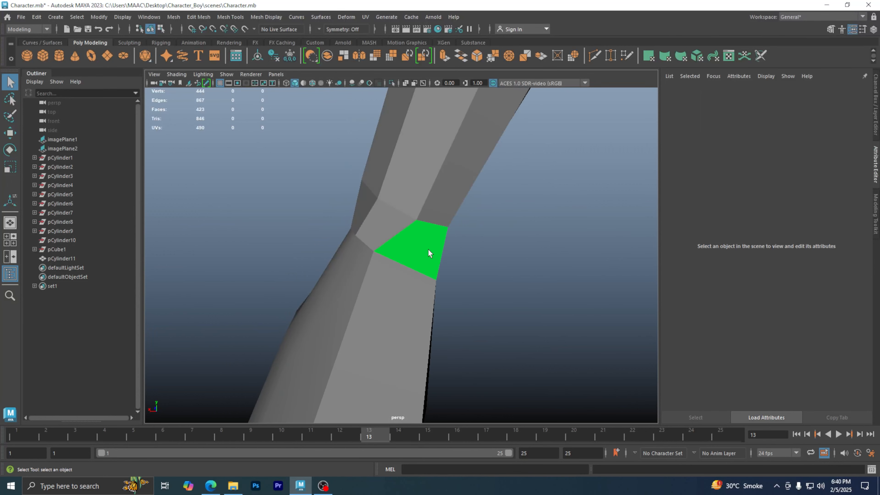
middle_click_drag(467, 255, 455, 245, "alt")
left_click_drag(454, 245, 418, 245, "alt")
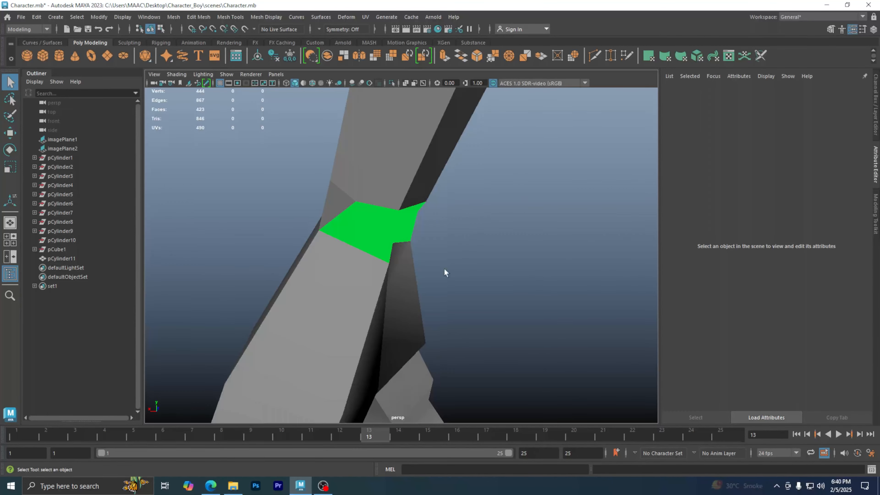
Assign a new Lambert material to the whole combined mesh to replace the green shading on the bridge faces.
left_click_drag(478, 245, 339, 298)
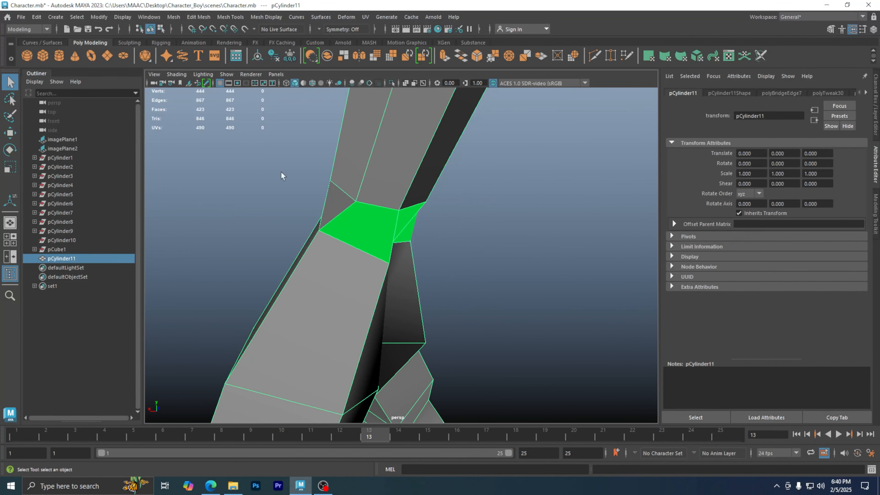
left_click(228, 42)
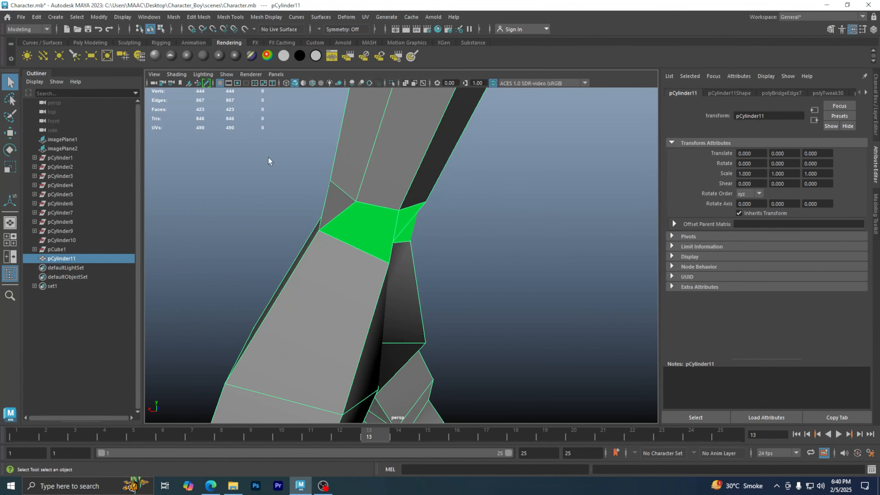
left_click(203, 54)
left_click(275, 177)
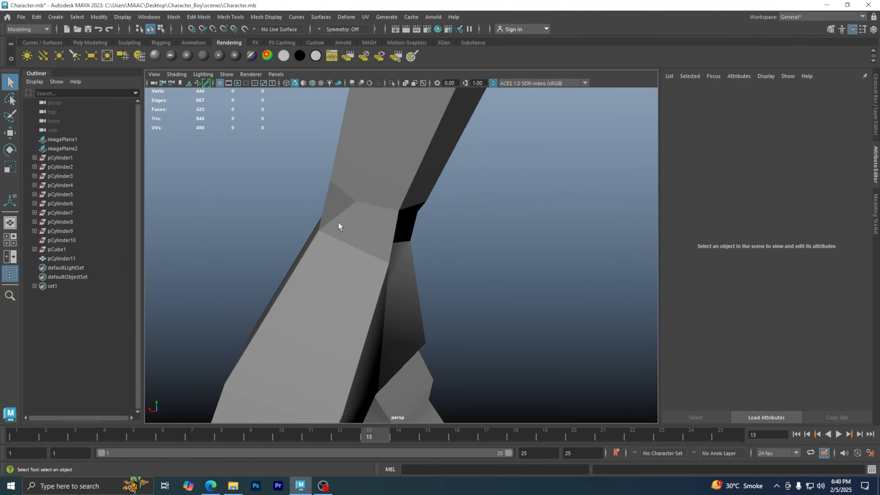
Switch to vertex mode and shift one vertex on the forearm's wrist edge slightly along the X axis.
left_click(318, 284)
left_click_drag(454, 248, 444, 304, "alt")
right_click_drag(385, 227, 339, 227)
left_click(372, 282)
left_click_drag(374, 284, 408, 297, "alt")
middle_click_drag(408, 297, 403, 290, "alt")
key("w")
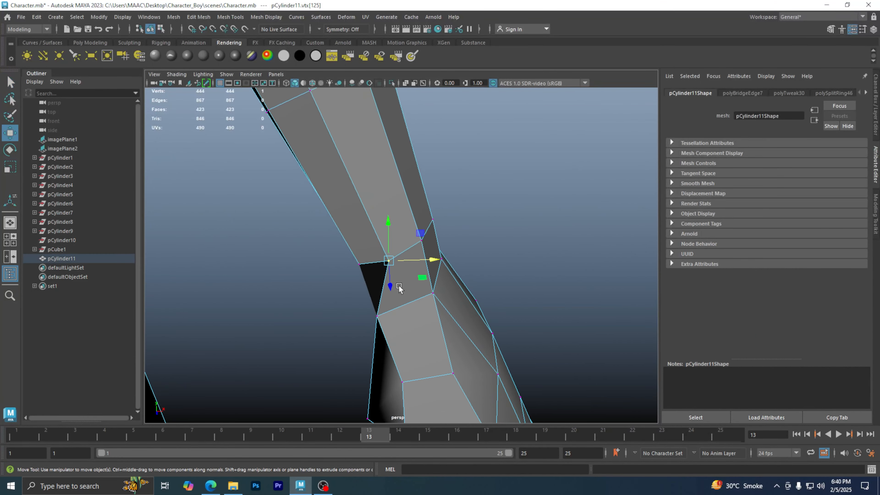
left_click_drag(418, 260, 402, 262)
left_click_drag(388, 279, 467, 261, "alt")
left_click_drag(430, 286, 468, 273, "alt")
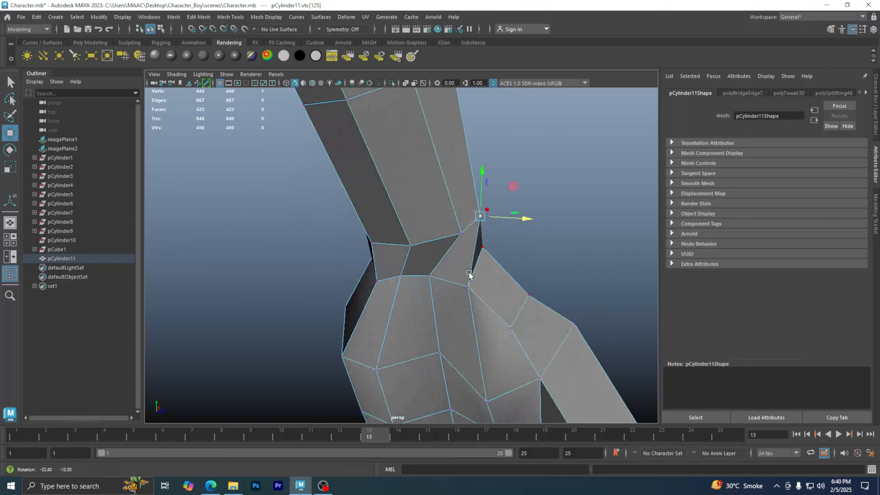
Shift two neighbouring vertices on the forearm's wrist edge sideways to straighten the skewed bridge faces.
left_click(462, 234)
left_click_drag(492, 235, 468, 236)
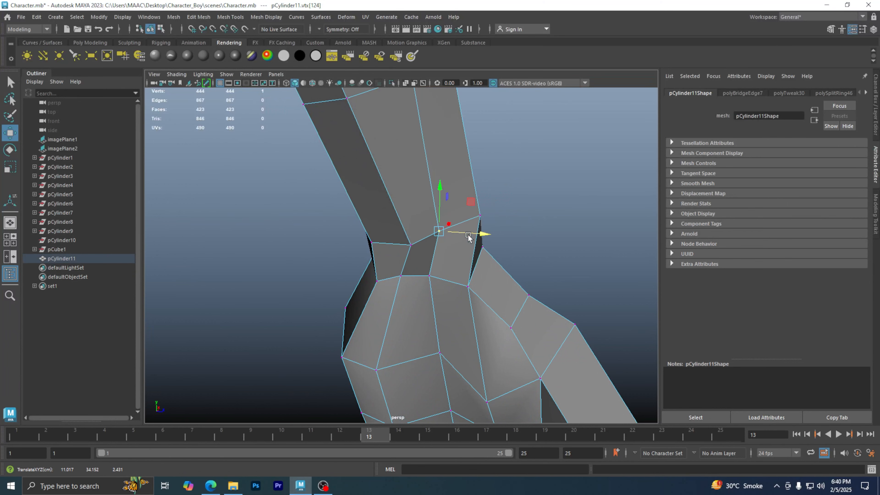
left_click_drag(432, 271, 486, 258, "alt")
right_click_drag(417, 233, 505, 246, "alt")
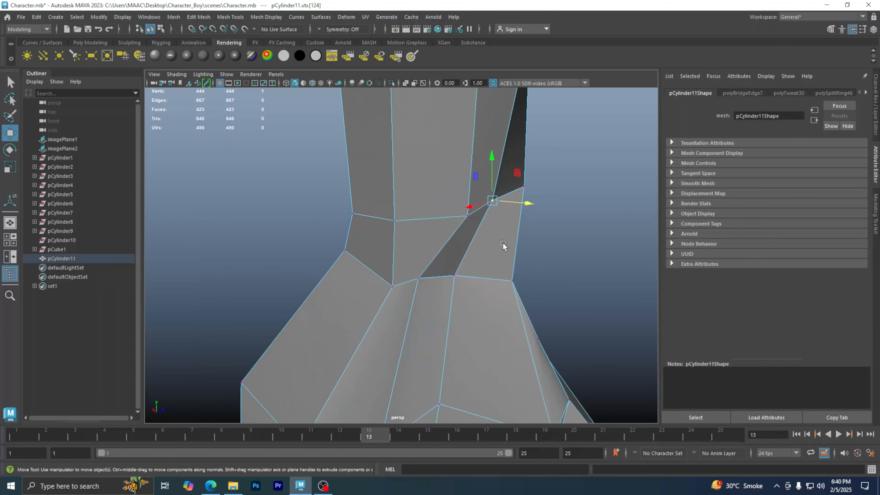
middle_click_drag(504, 245, 493, 314, "alt")
left_click_drag(492, 314, 430, 297, "alt")
left_click(443, 295)
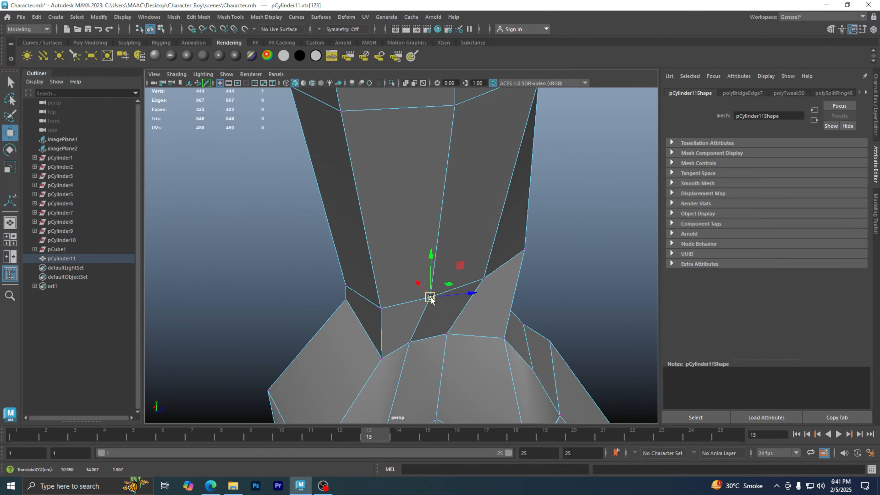
Reposition the remaining vertices around the other side of the forearm's wrist edge to even out the bridge faces.
left_click(484, 279)
left_click_drag(483, 281, 314, 284, "alt")
left_click(478, 311)
left_click(417, 285)
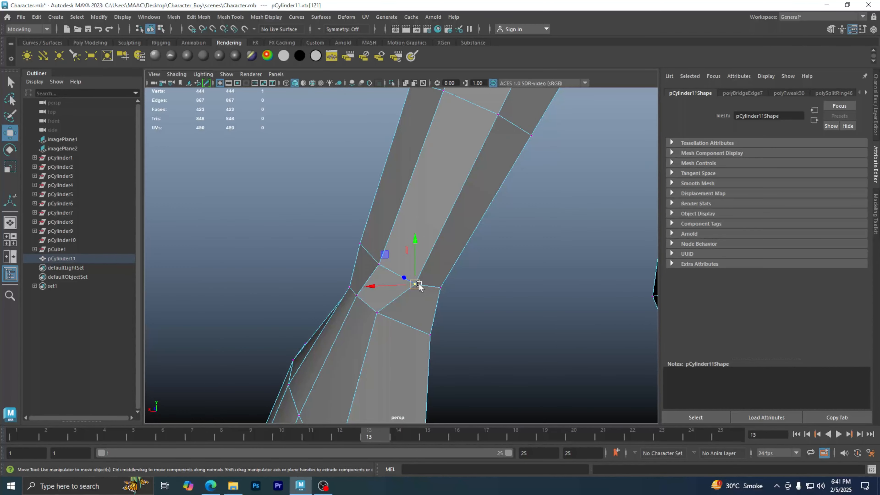
left_click_drag(418, 284, 462, 302)
Turn on the smooth mesh preview, return to object mode and examine the smoothed arm and half-body.
key("3")
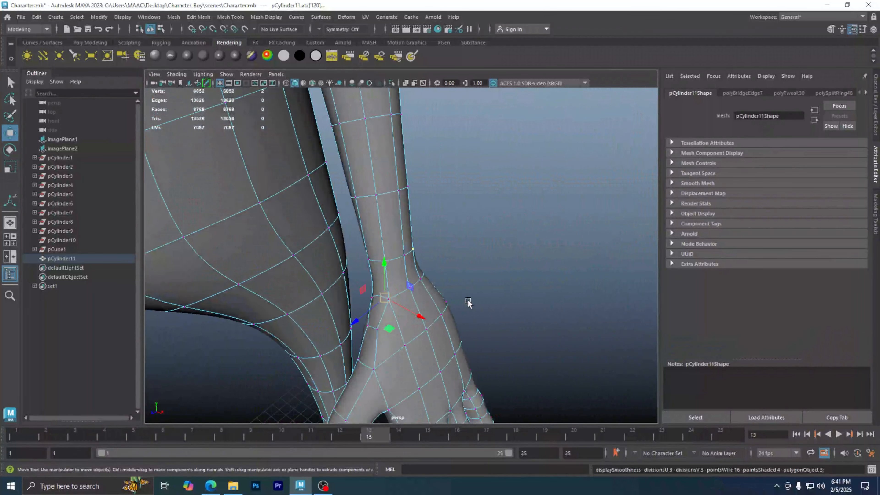
right_click_drag(448, 249, 488, 197)
left_click(481, 253)
scroll(480, 259, "down", 5)
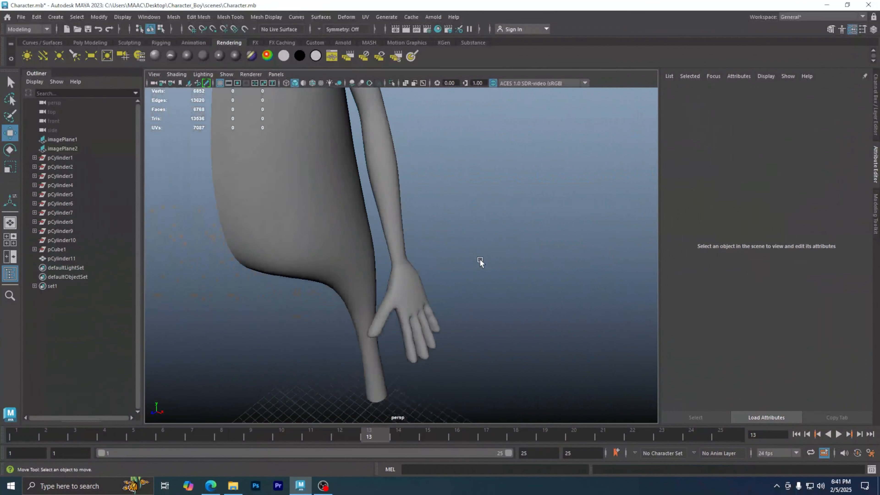
left_click_drag(439, 285, 499, 309, "alt")
scroll(383, 314, "down", 8)
left_click_drag(395, 336, 410, 357, "alt")
left_click(437, 298)
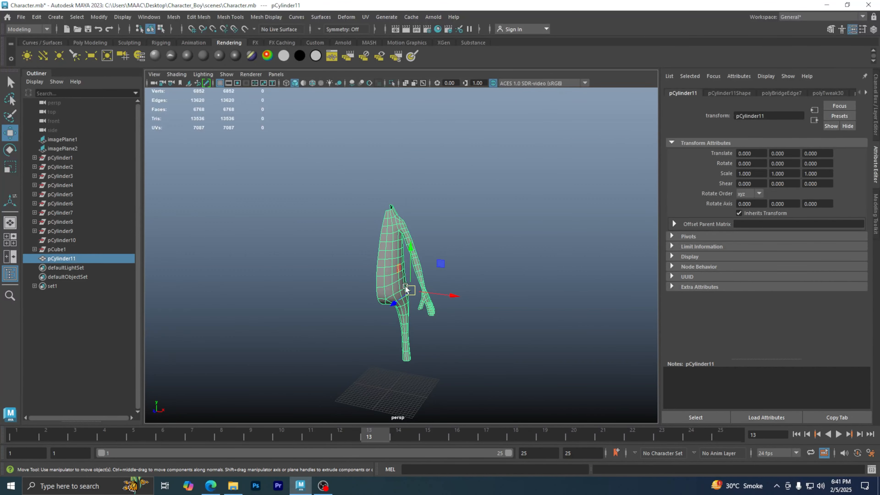
left_click(516, 291)
Switch to a full-size front view framing the whole reference figure and select the half-body mesh.
key("space")
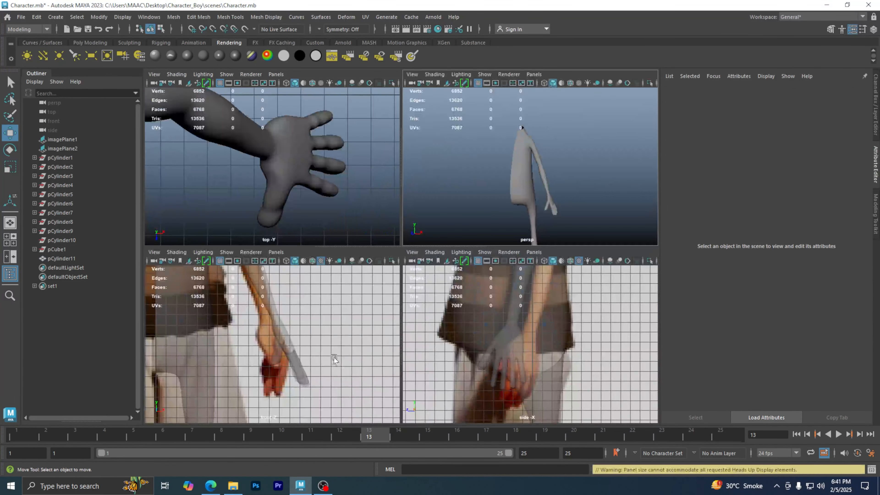
key("space")
scroll(212, 328, "down", 6)
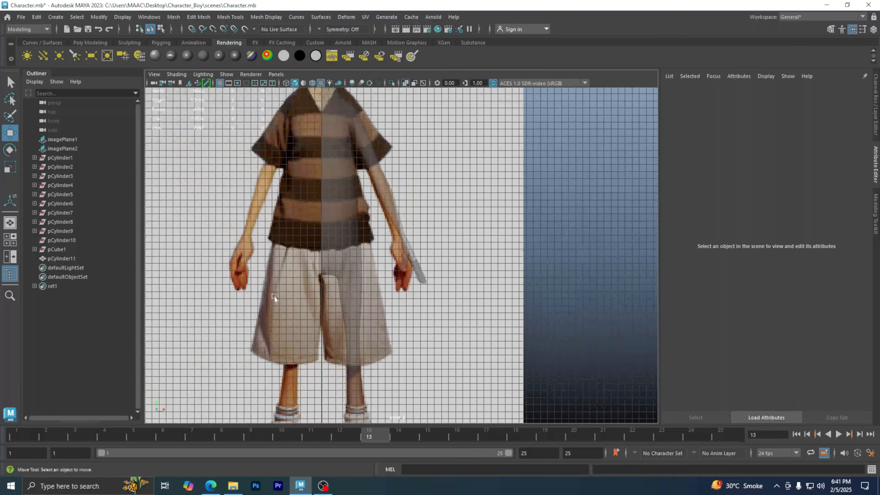
middle_click_drag(274, 297, 296, 340, "alt")
left_click_drag(377, 325, 368, 328)
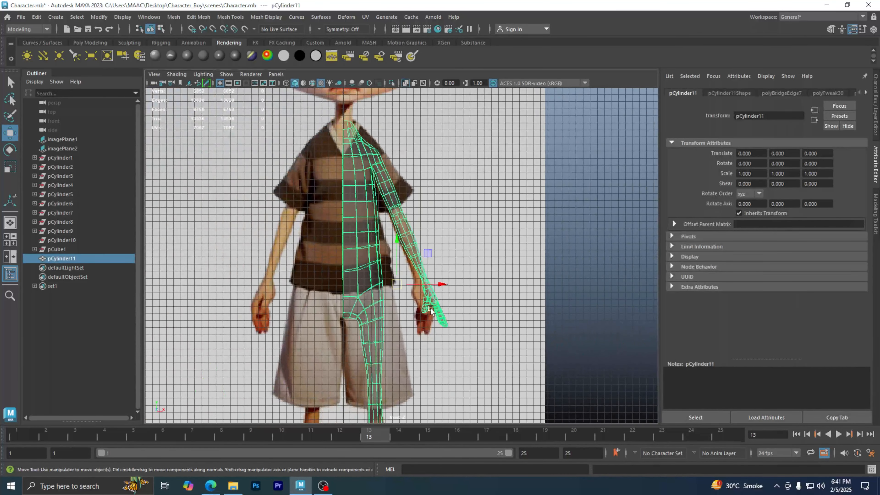
middle_click_drag(286, 295, 334, 323, "alt")
scroll(334, 323, "down", 3)
scroll(334, 323, "down", 2)
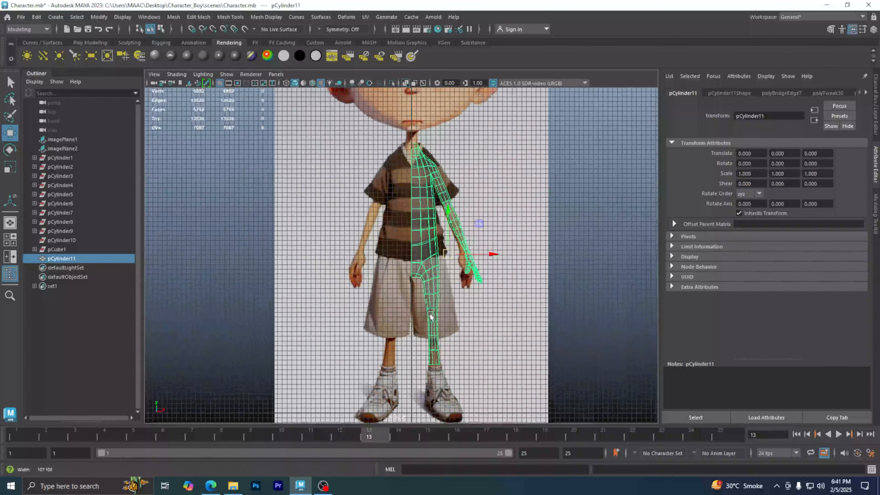
left_click(484, 309)
left_click(399, 295)
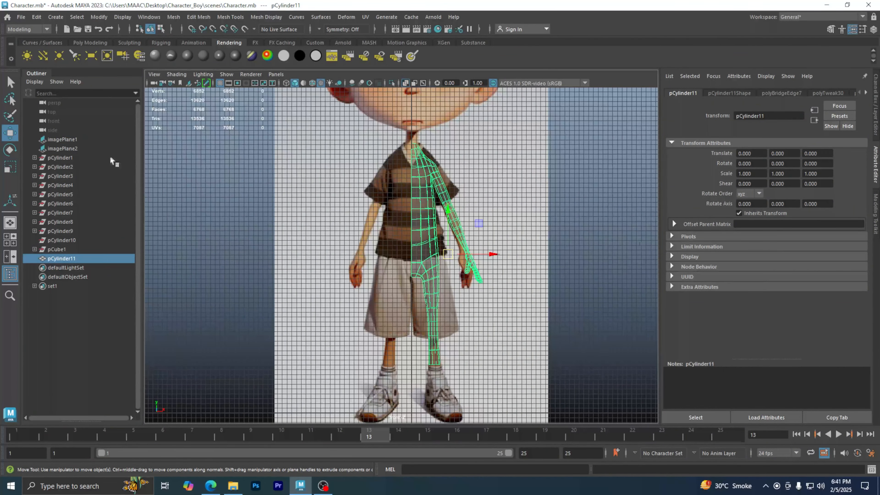
left_click(39, 18)
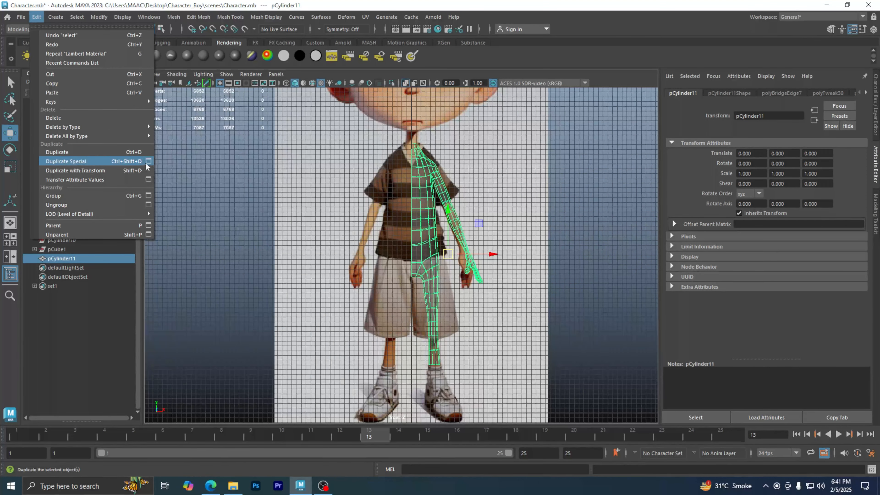
left_click(120, 161)
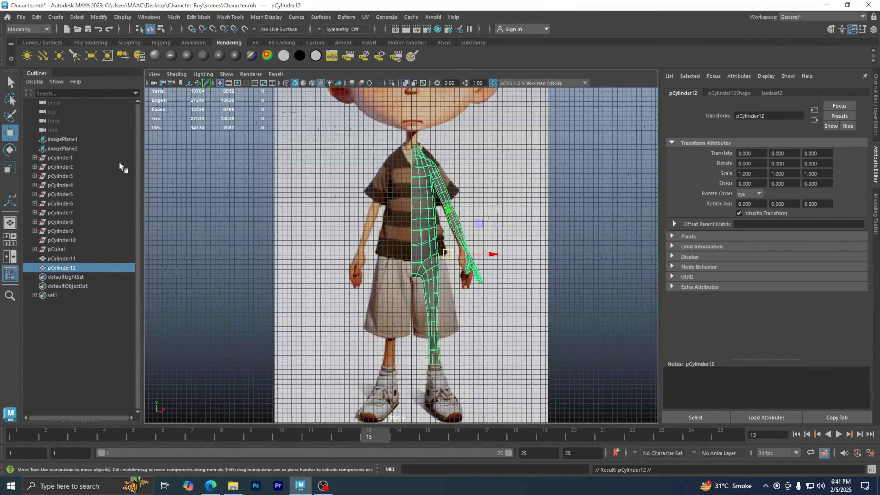
key("ctrl+z")
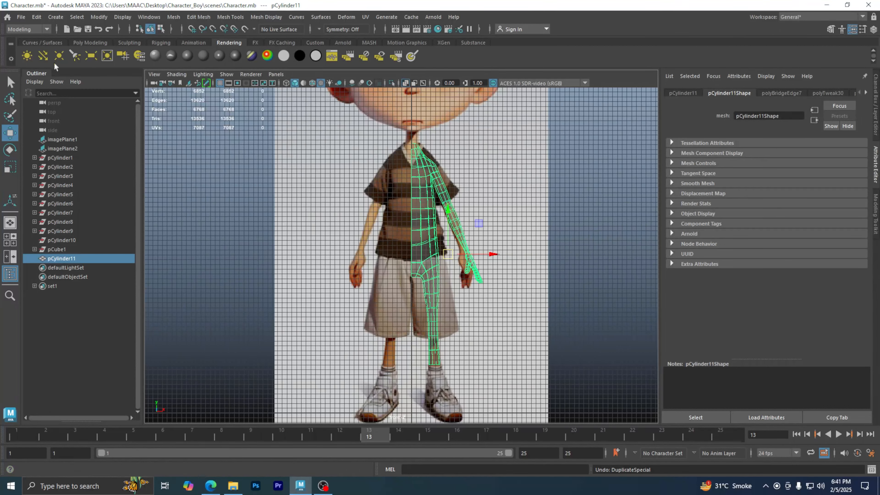
Try to mirror the half-body with Duplicate Special at an X scale of -1, and delete the copy.
left_click(36, 17)
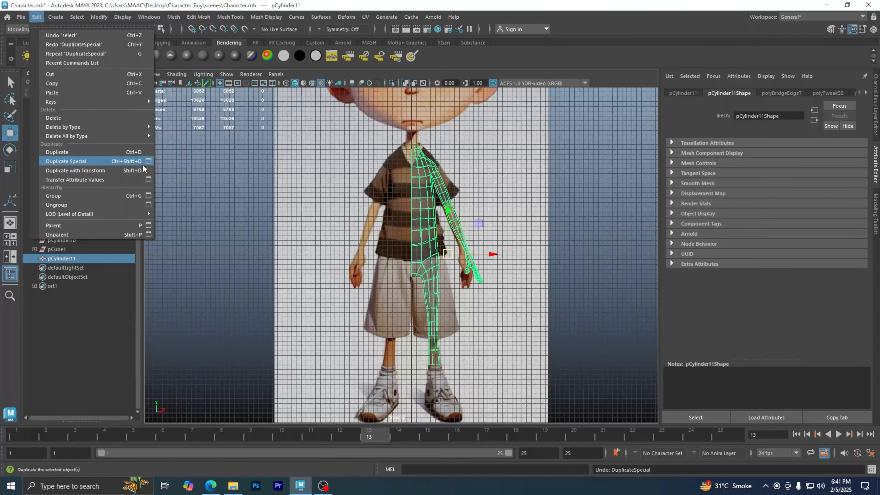
left_click(148, 161)
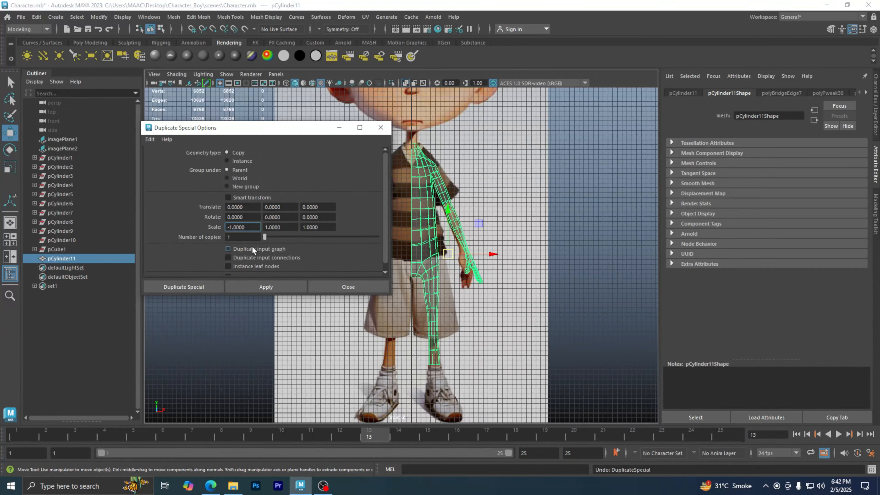
left_click(247, 285)
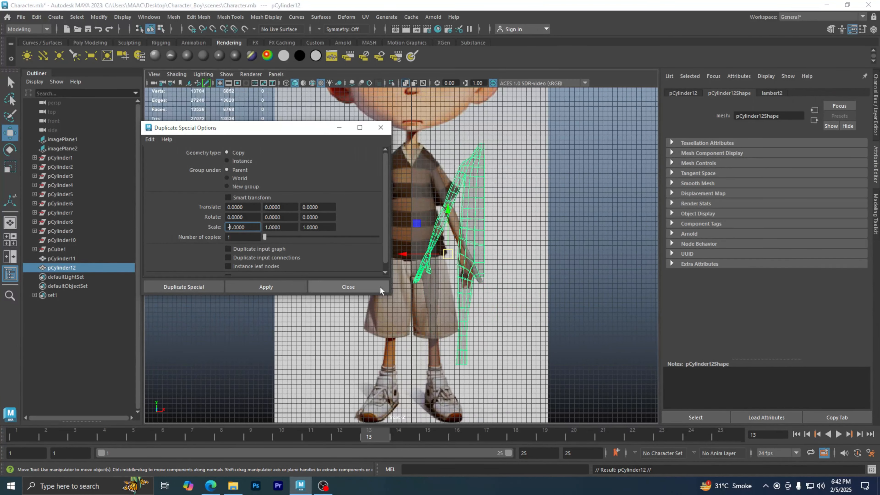
left_click(348, 286)
scroll(474, 244, "up", 4)
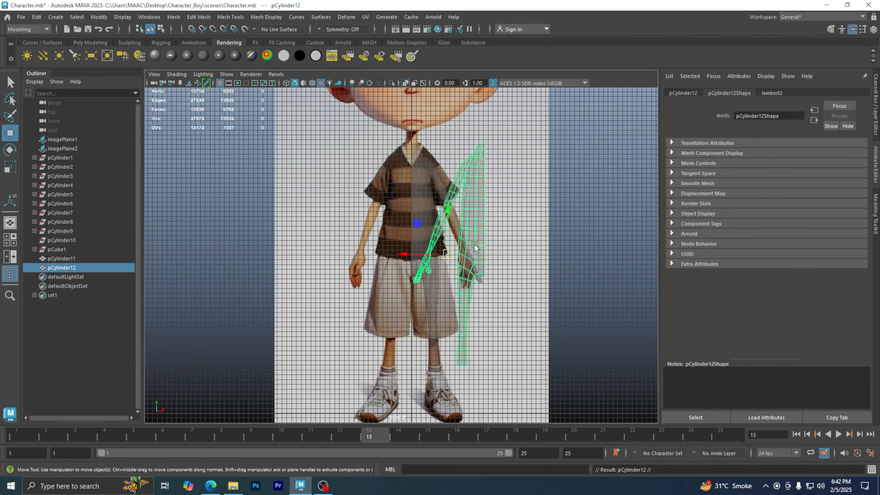
left_click(527, 258)
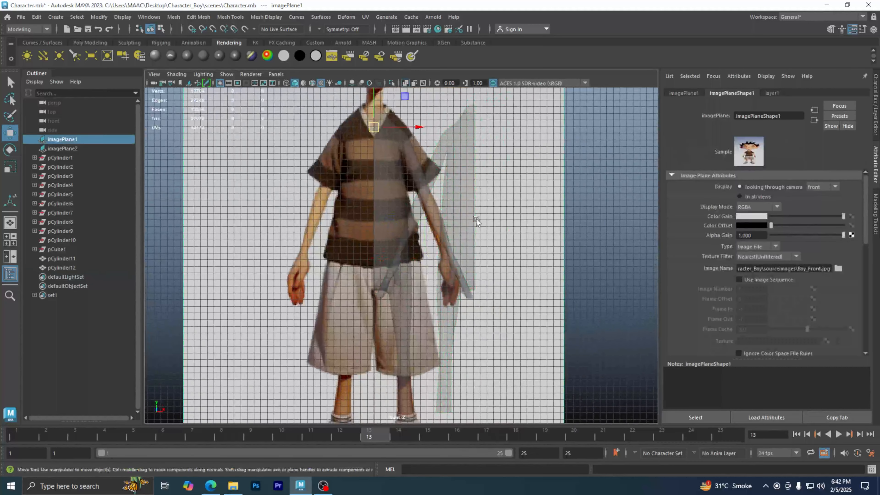
left_click(453, 203)
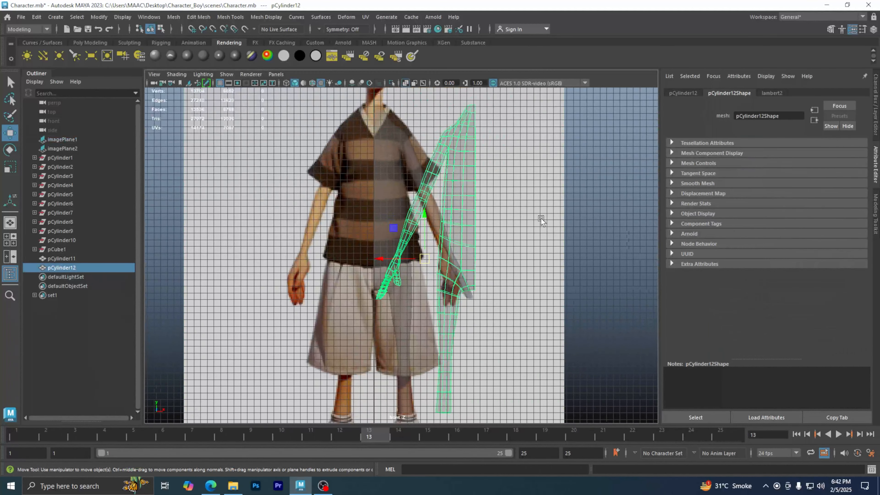
key("Delete")
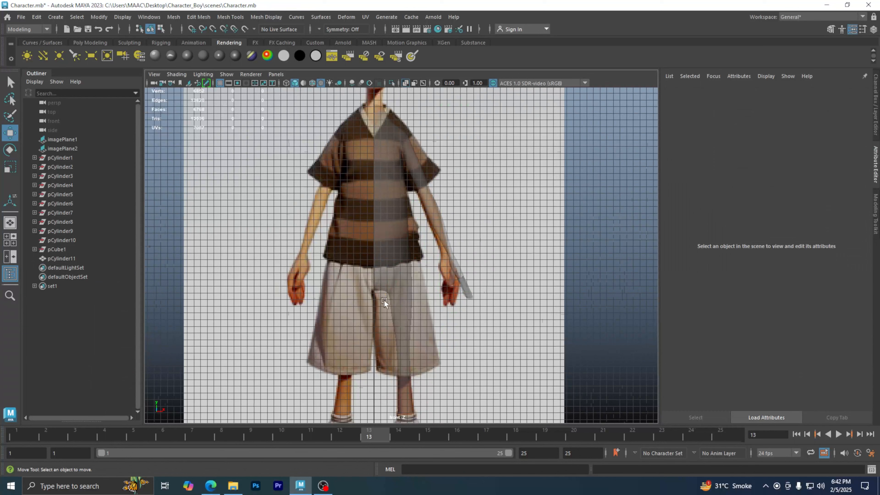
Move the half-body mesh's pivot along X onto the body's centre line using grid snapping.
left_click(387, 267)
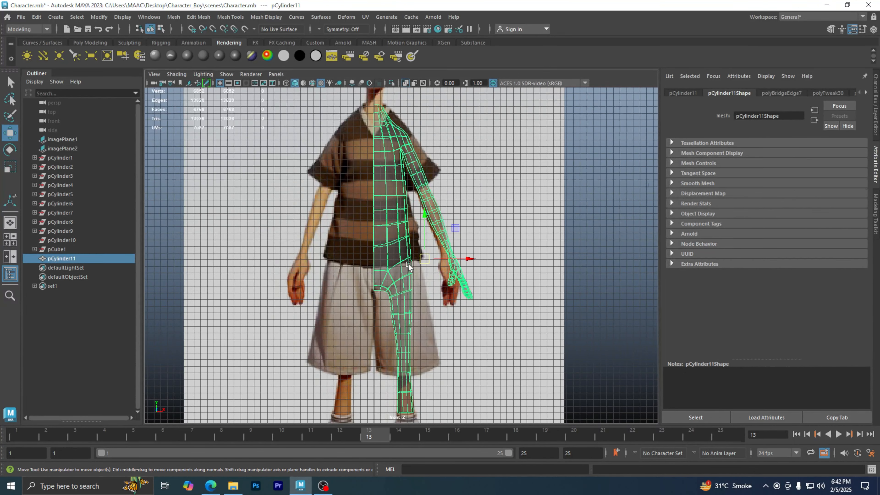
scroll(409, 266, "up", 3)
middle_click_drag(412, 287, 406, 301, "alt")
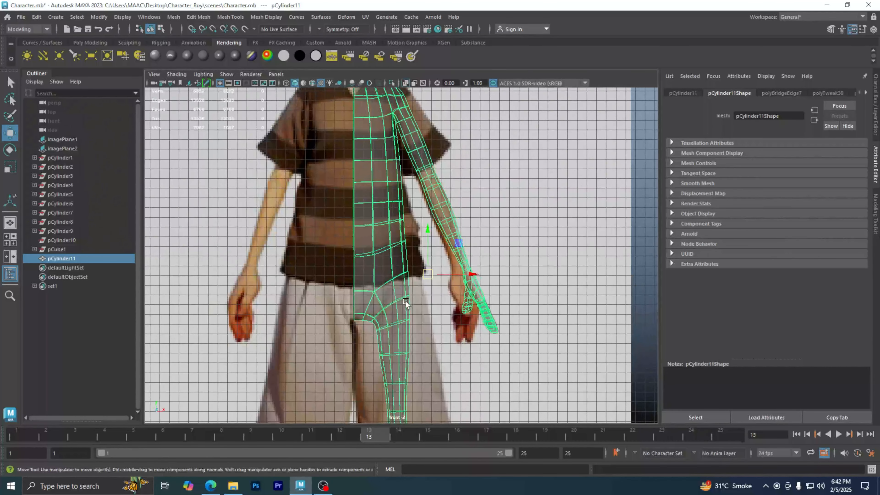
key("d")
key("v")
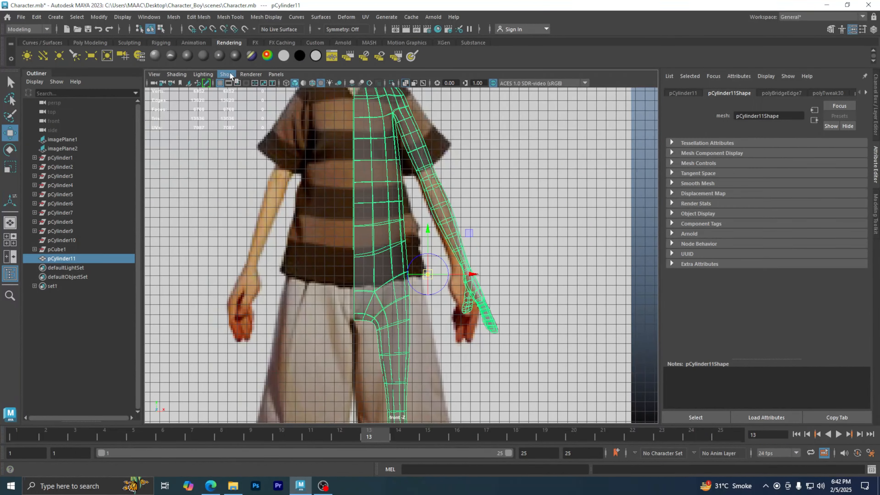
left_click(194, 30)
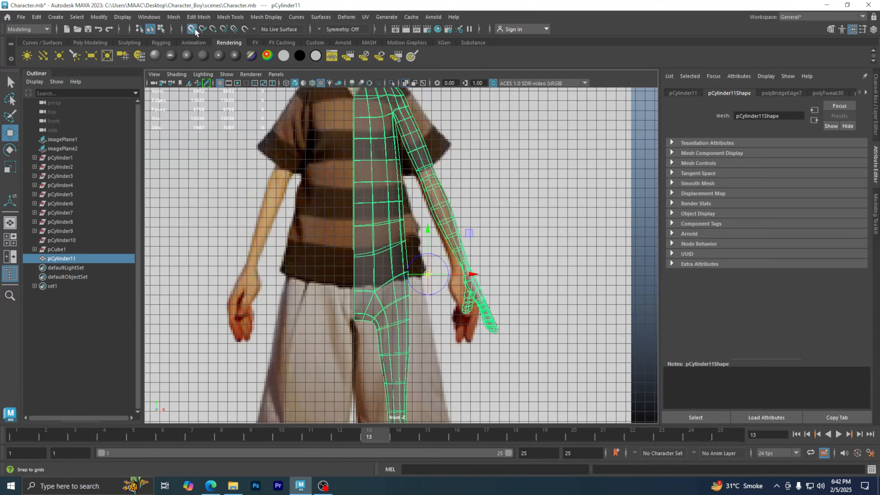
left_click_drag(468, 278, 335, 292)
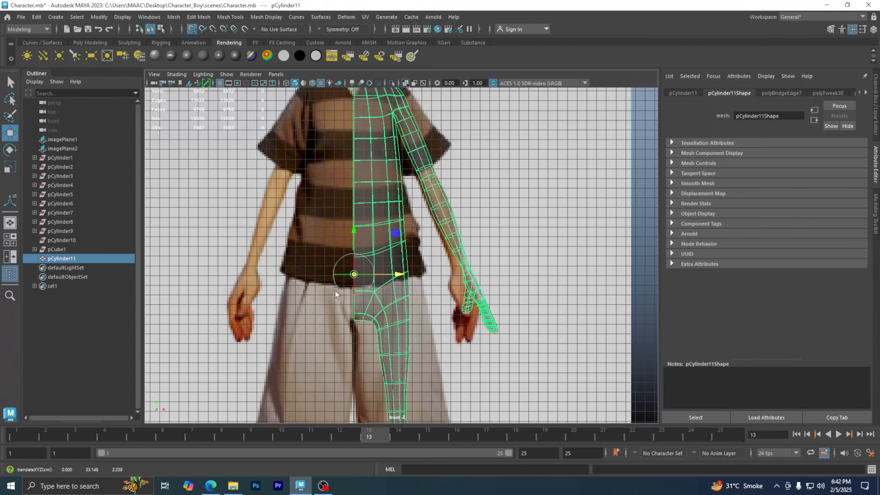
left_click(194, 30)
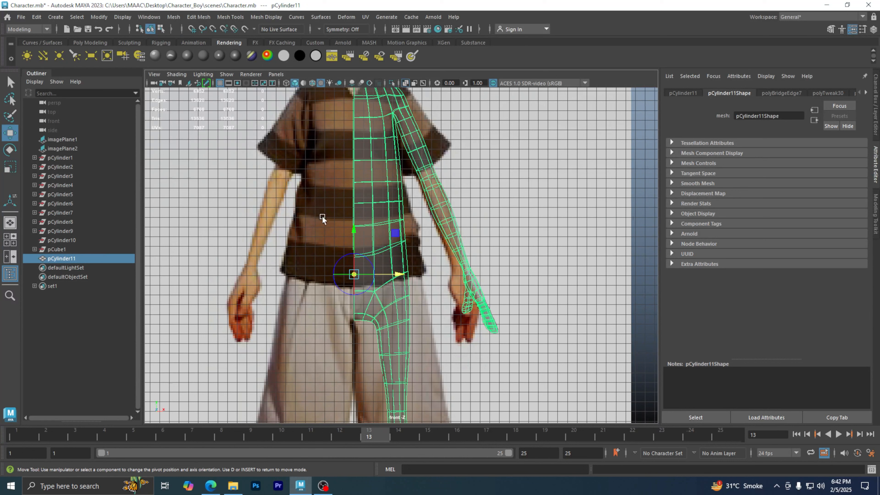
key("d")
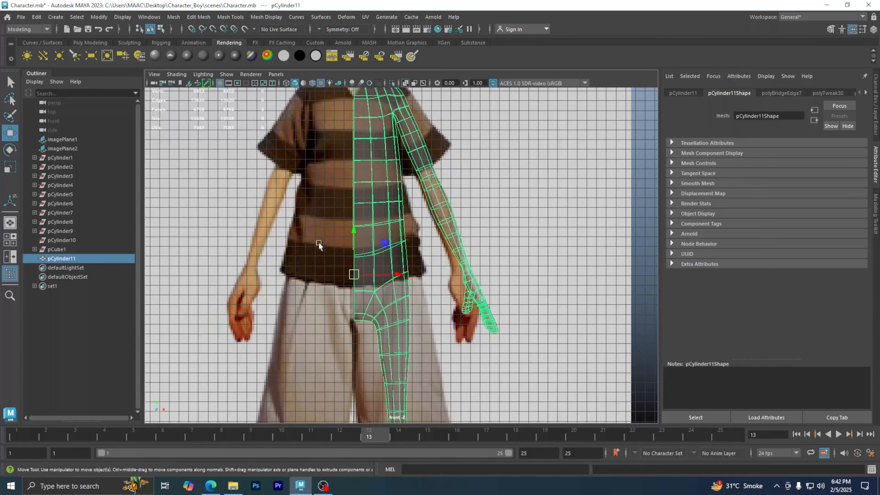
Reset the Duplicate Special options and create a mirrored copy of the half-body with an X scale of -1.
left_click(36, 17)
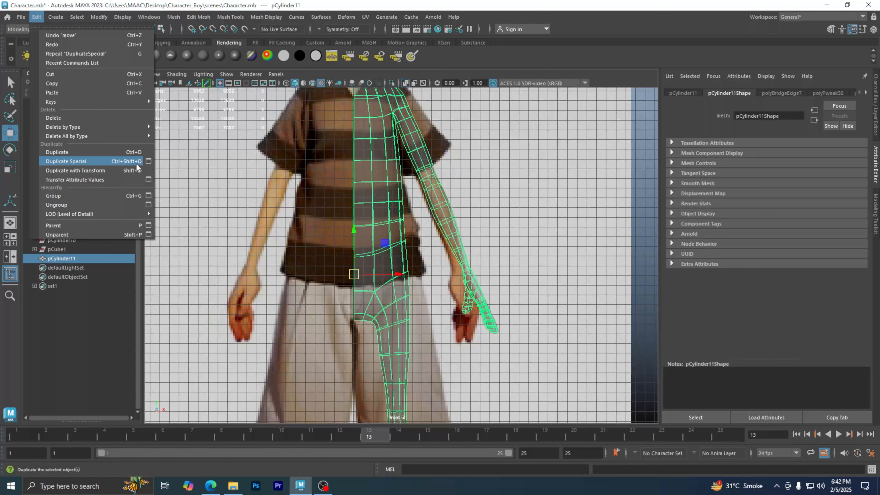
left_click(148, 161)
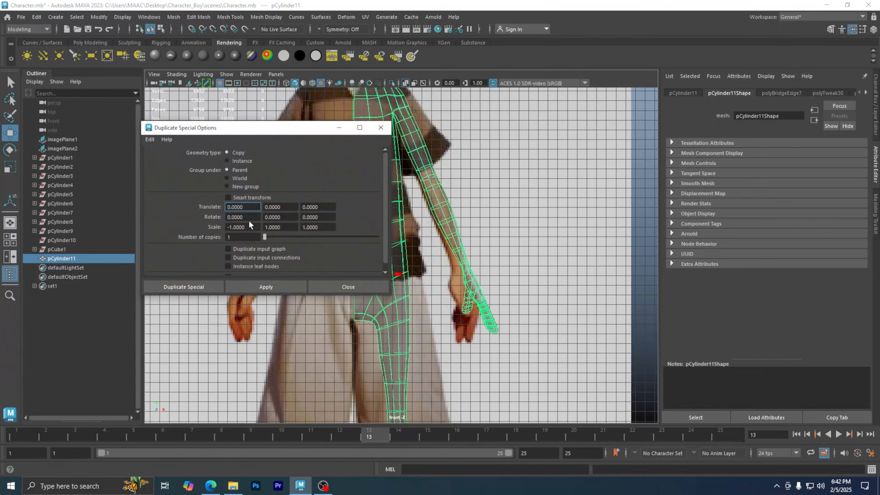
left_click(149, 139)
left_click(182, 159)
left_click(228, 228)
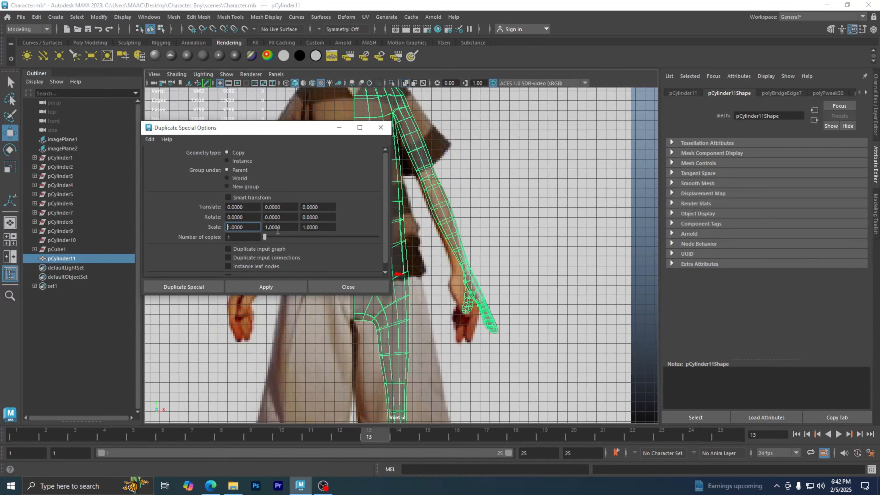
type("-")
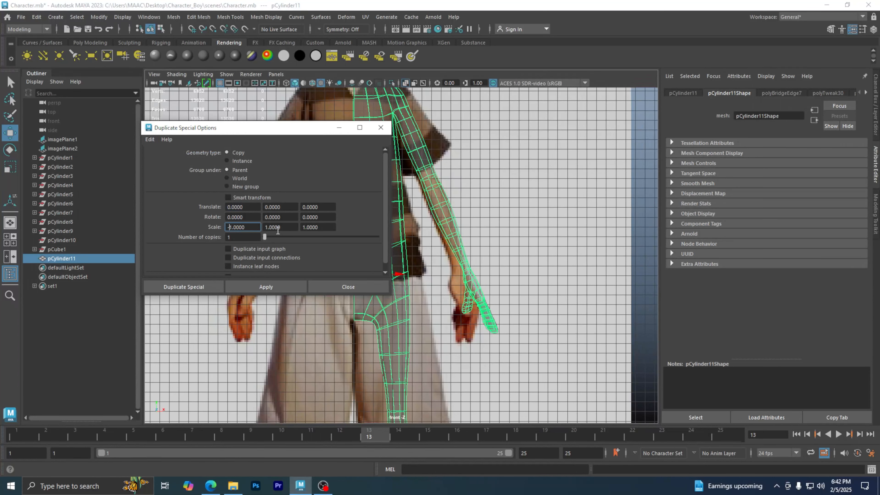
left_click(275, 286)
left_click(341, 287)
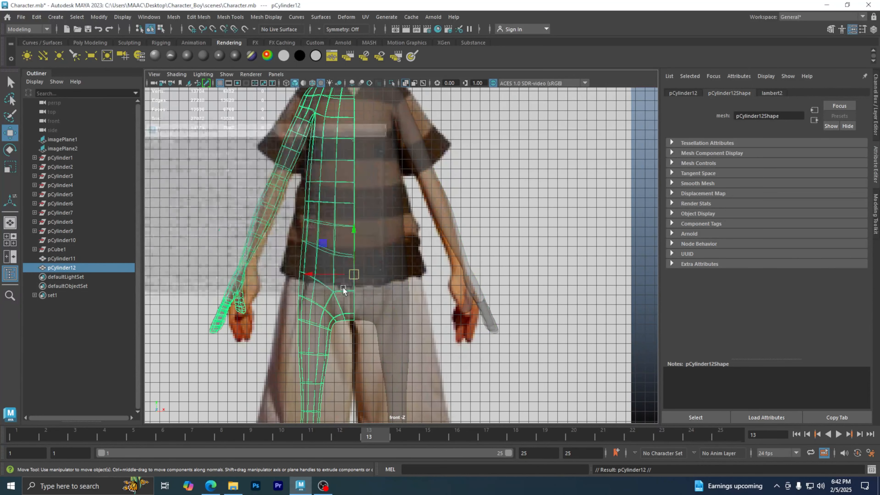
Return to the perspective view and examine both body halves, including the centre seam and the neck opening.
left_click(438, 315)
key("space")
key("space")
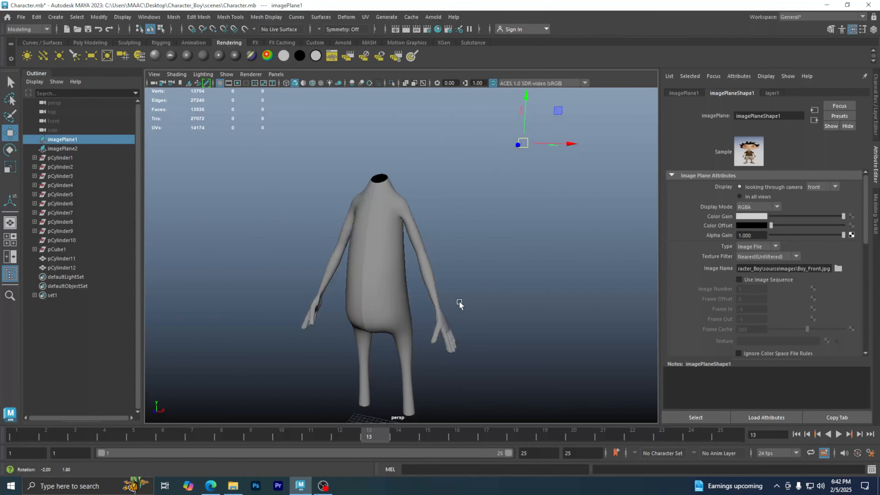
left_click(505, 298)
left_click_drag(489, 292, 457, 211, "alt")
middle_click_drag(456, 211, 431, 283, "alt")
left_click_drag(431, 284, 440, 226, "alt")
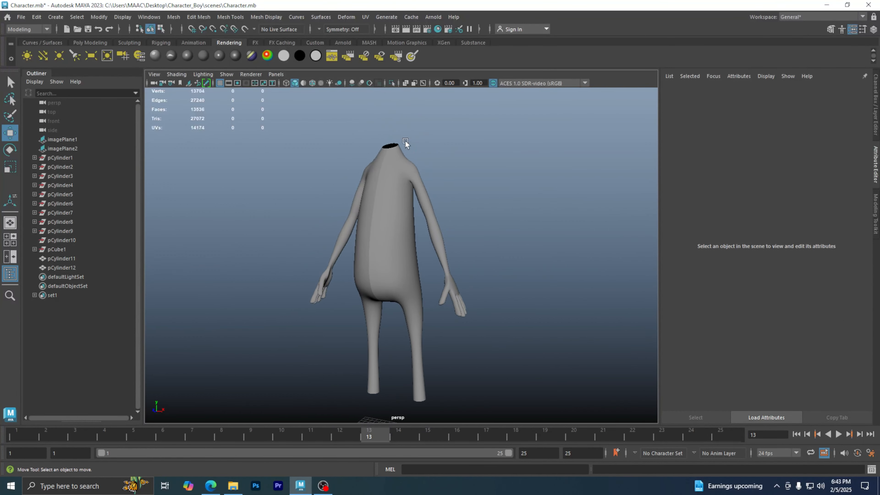
left_click_drag(432, 146, 433, 197, "alt")
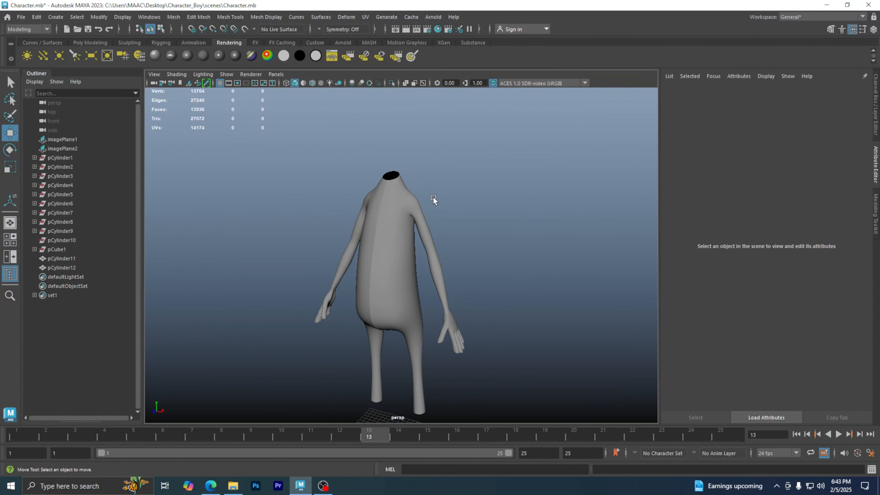